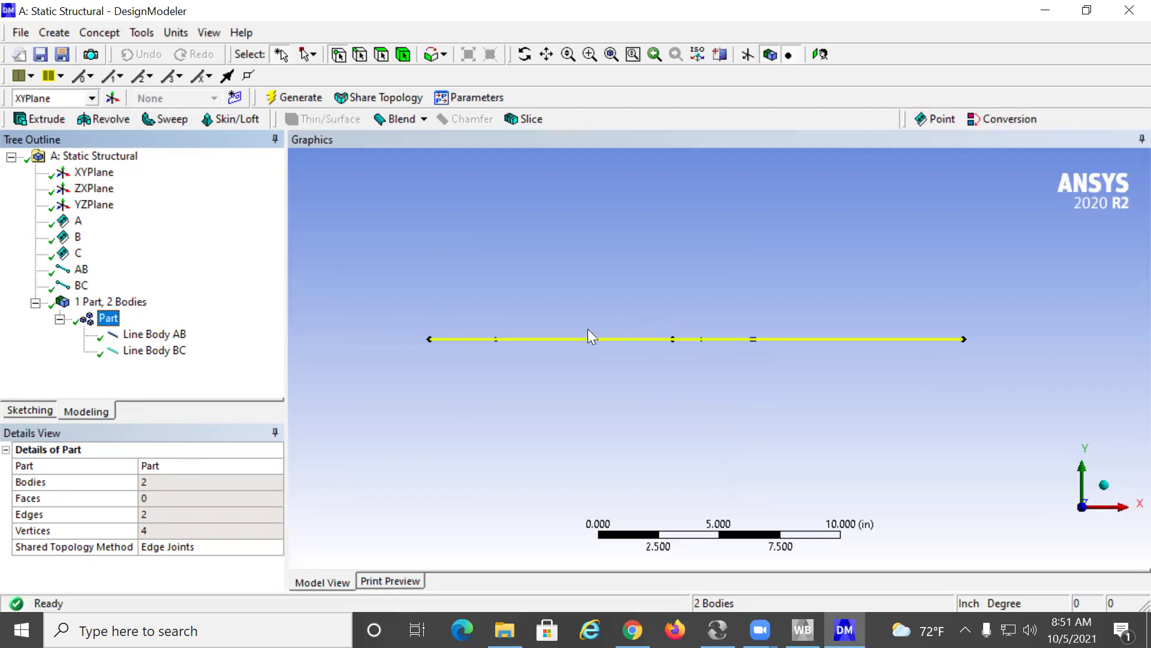
# Create a circular cross section and name it CircularAB
pyautogui.click(93, 35)
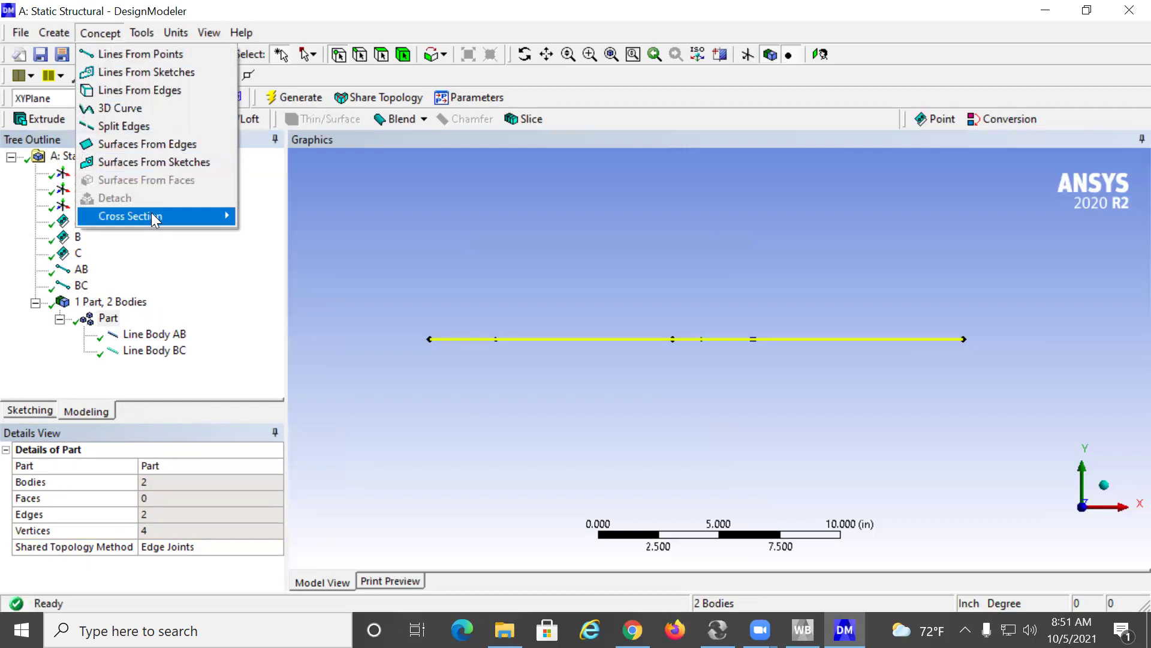
pyautogui.moveTo(152, 214)
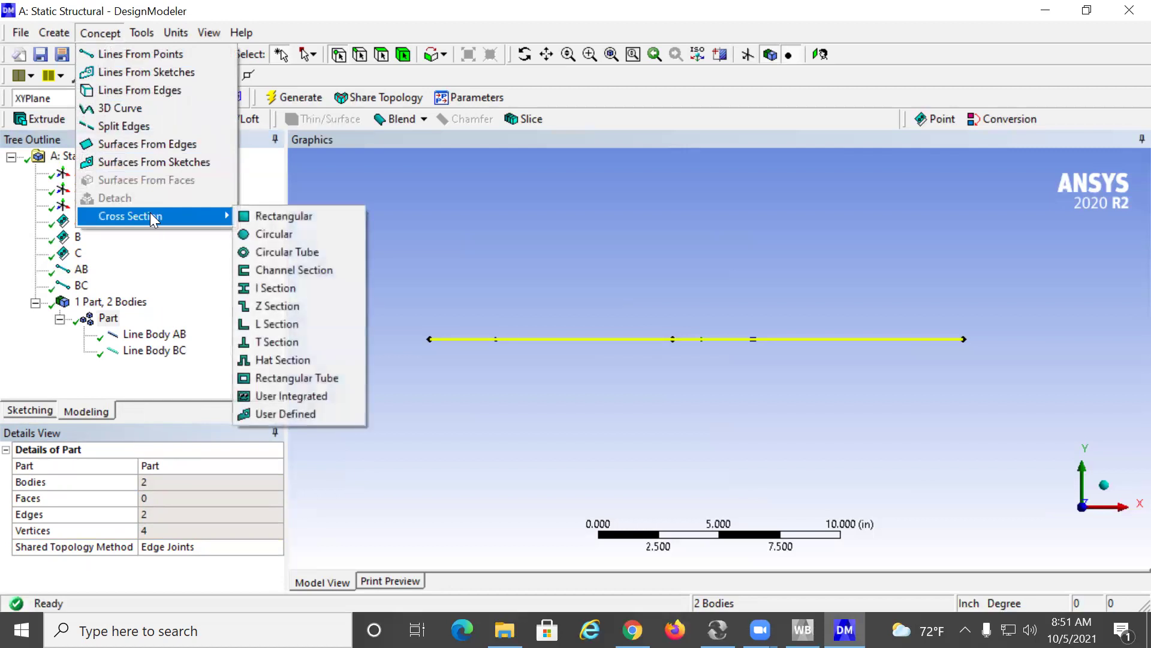
pyautogui.click(278, 234)
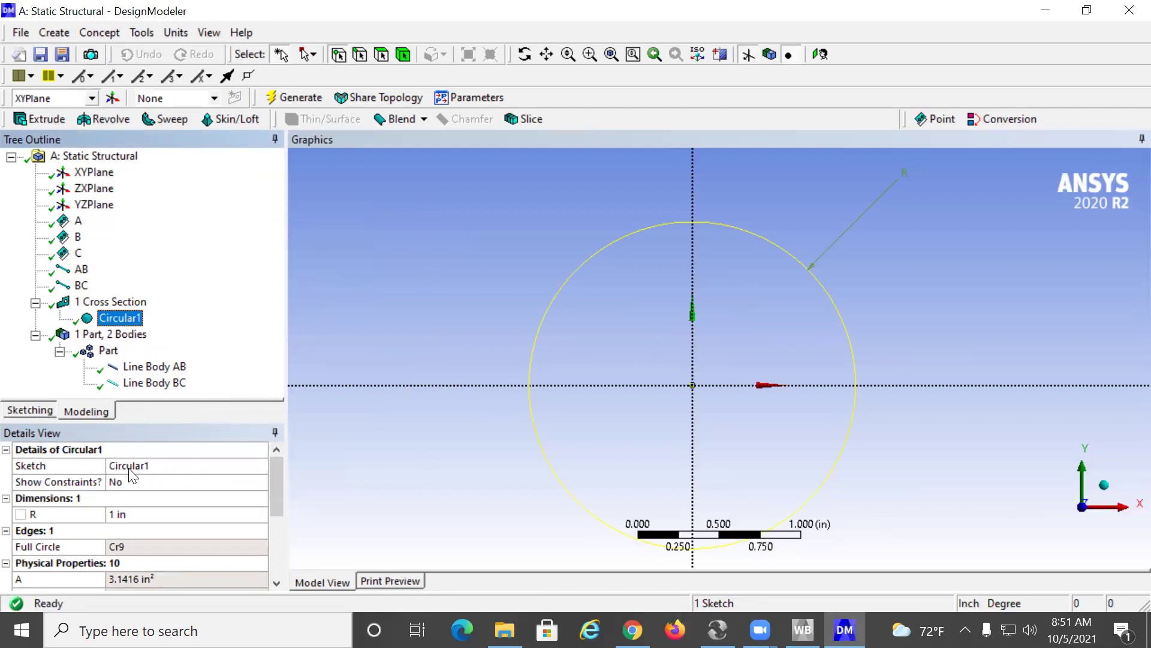
pyautogui.click(167, 466)
pyautogui.click(167, 465)
pyautogui.press('BackSpace')
pyautogui.write('AB')
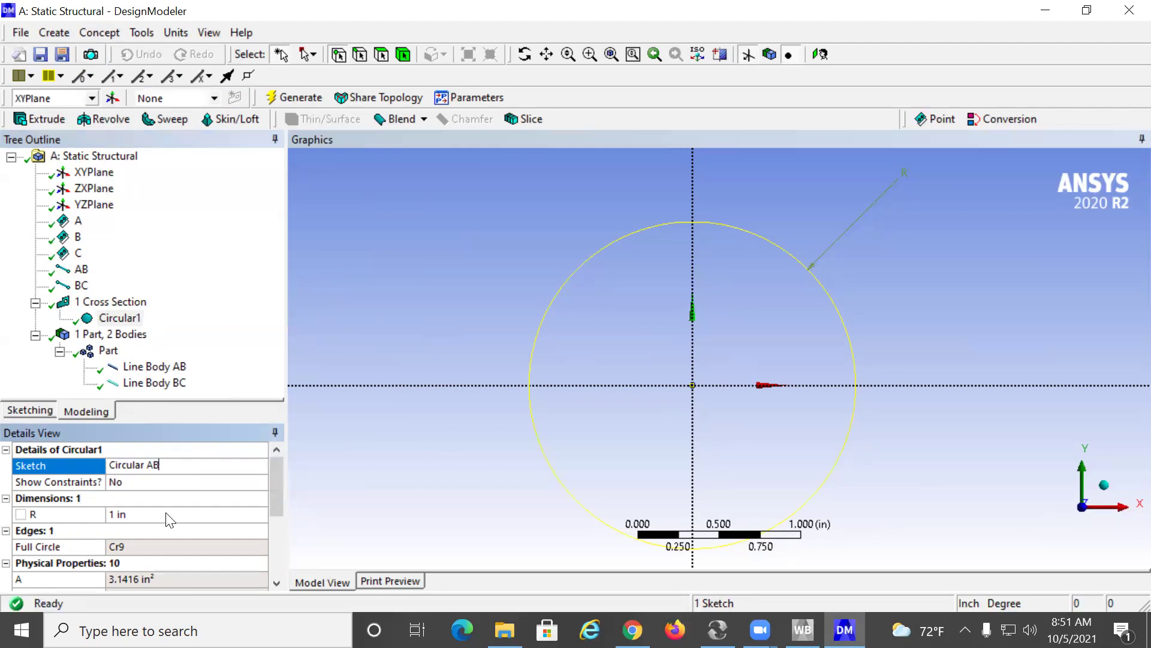
pyautogui.click(162, 516)
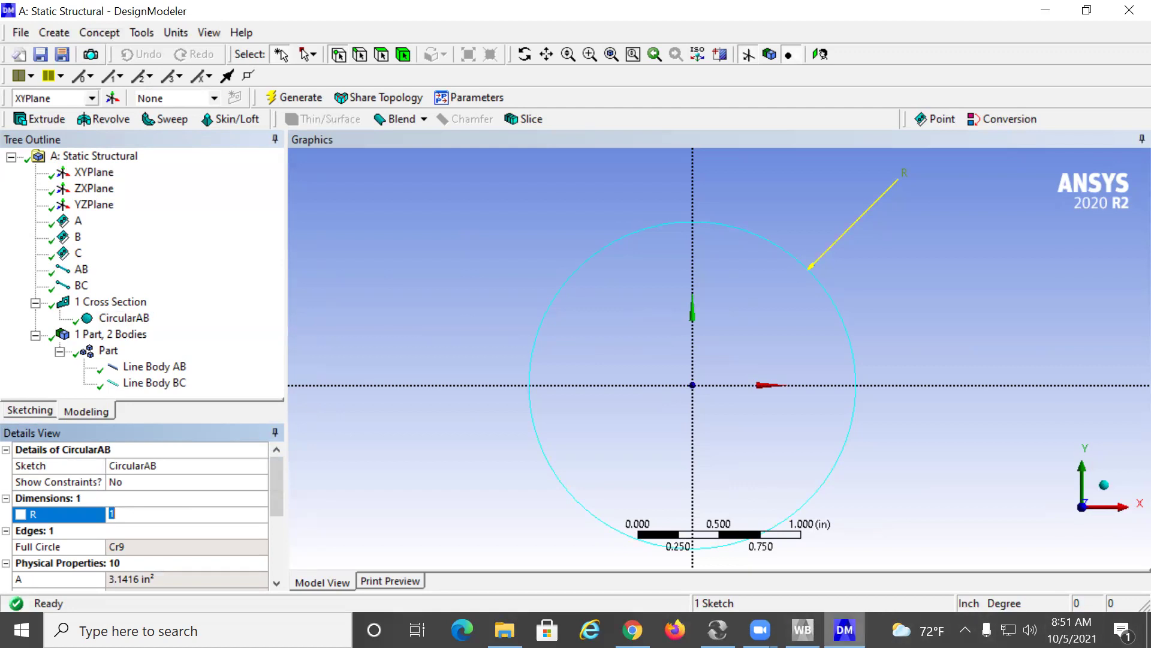
pyautogui.click(803, 629)
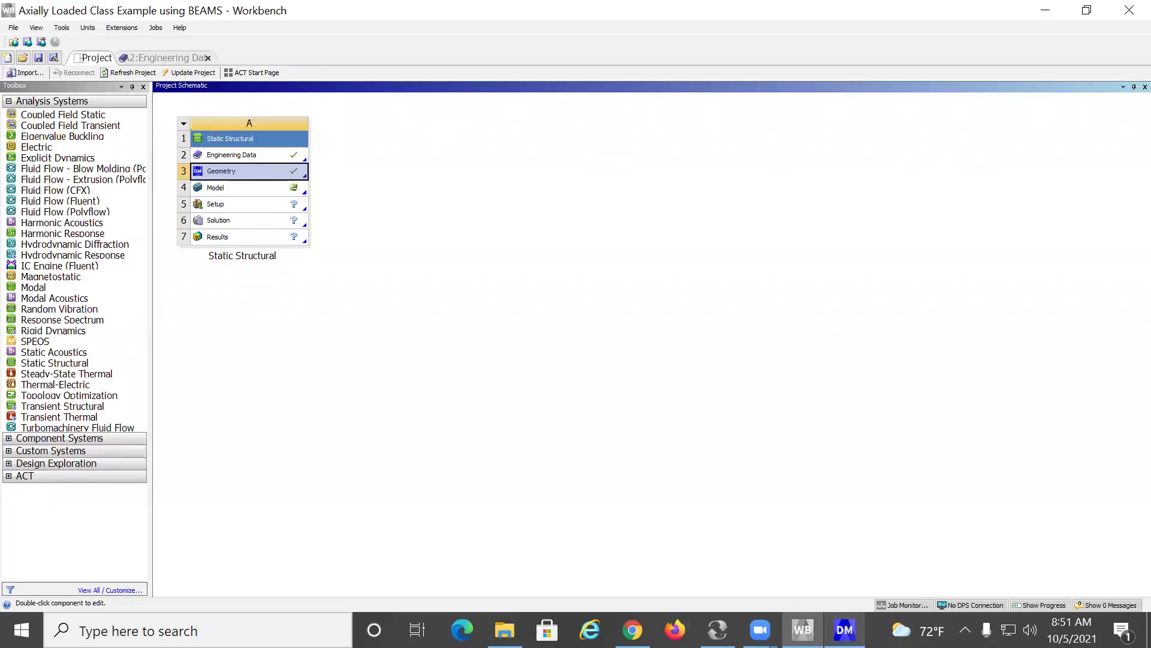
pyautogui.click(759, 630)
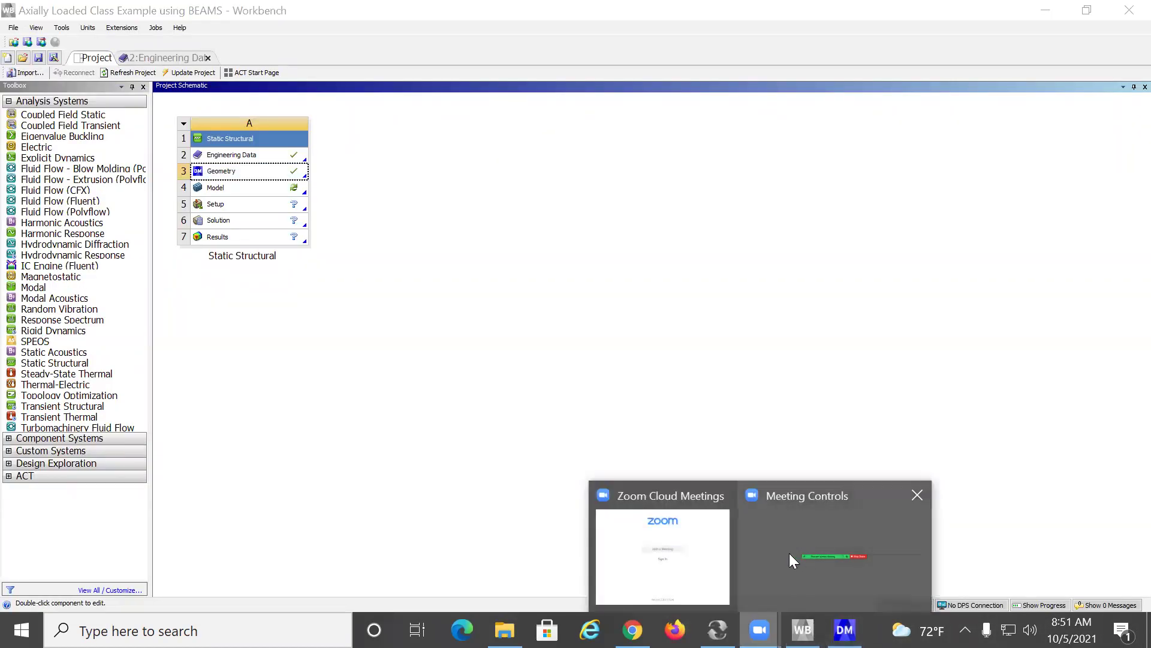
pyautogui.click(796, 556)
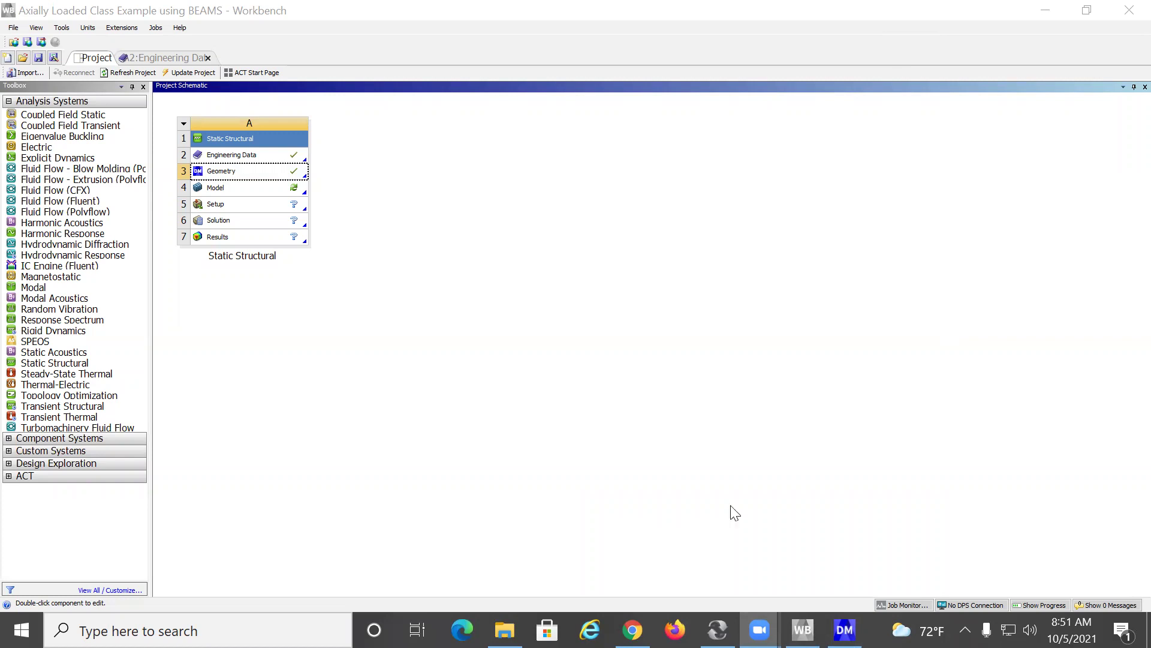
pyautogui.moveTo(759, 630)
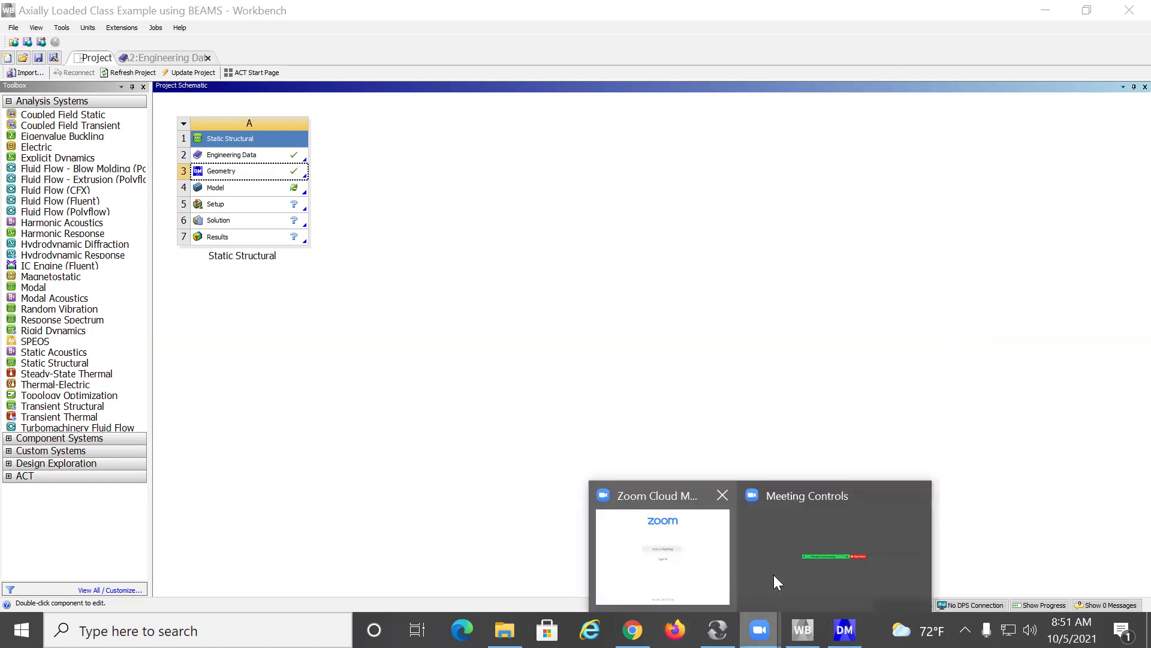
pyautogui.click(843, 546)
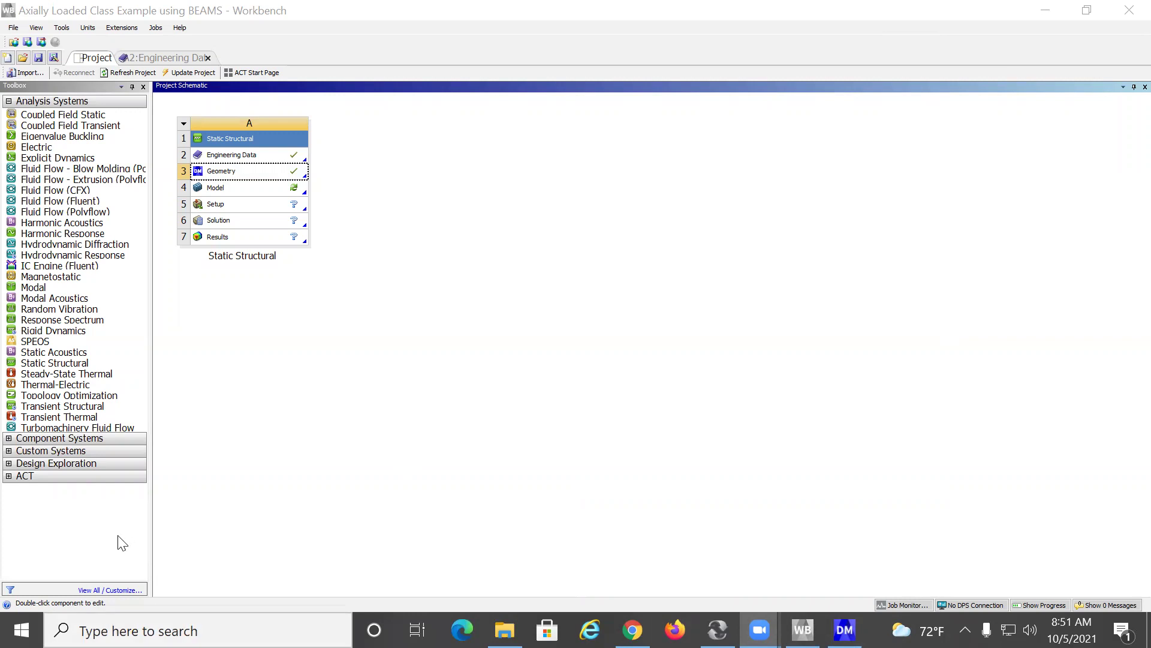
pyautogui.click(844, 630)
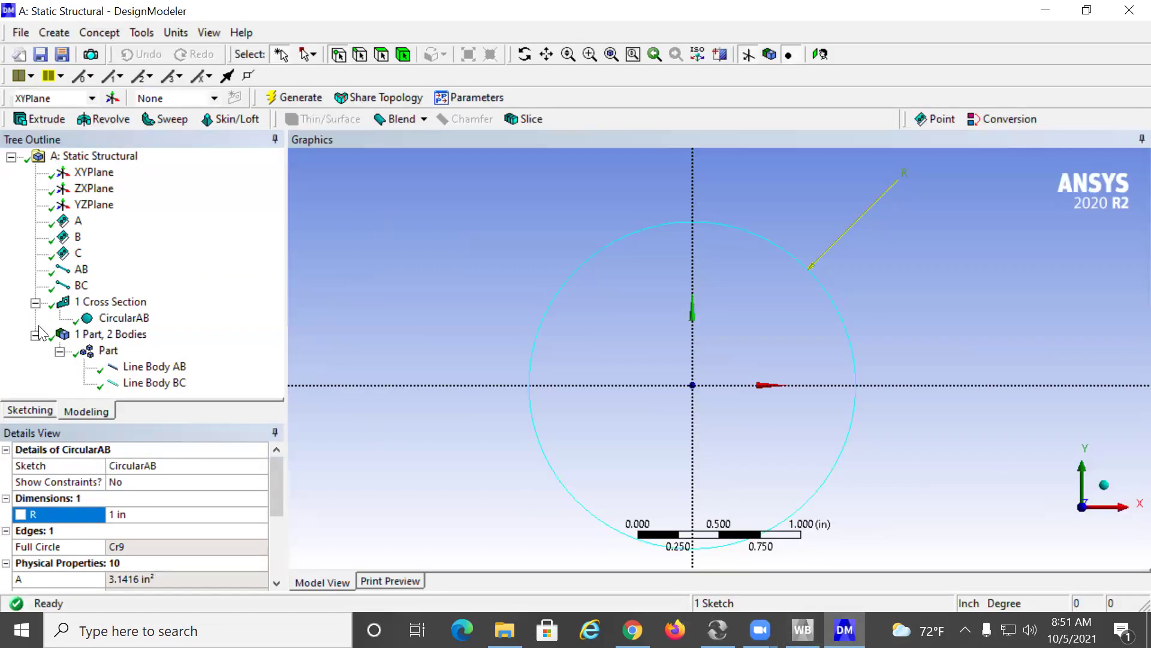
# Set the radius of the CircularAB cross section to 0.178412 in and check its physical properties
pyautogui.click(127, 514)
pyautogui.write('0.178412')
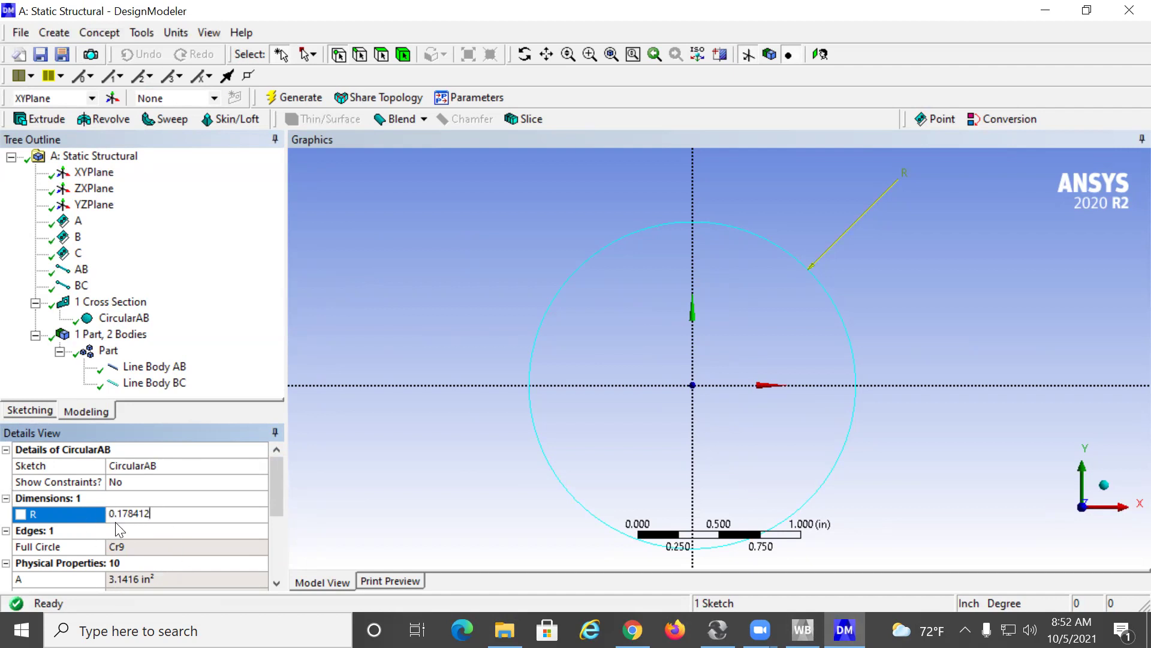
pyautogui.moveTo(280, 472)
pyautogui.mouseDown()
pyautogui.moveTo(279, 496)
pyautogui.moveTo(277, 460)
pyautogui.moveTo(284, 493)
pyautogui.mouseUp()
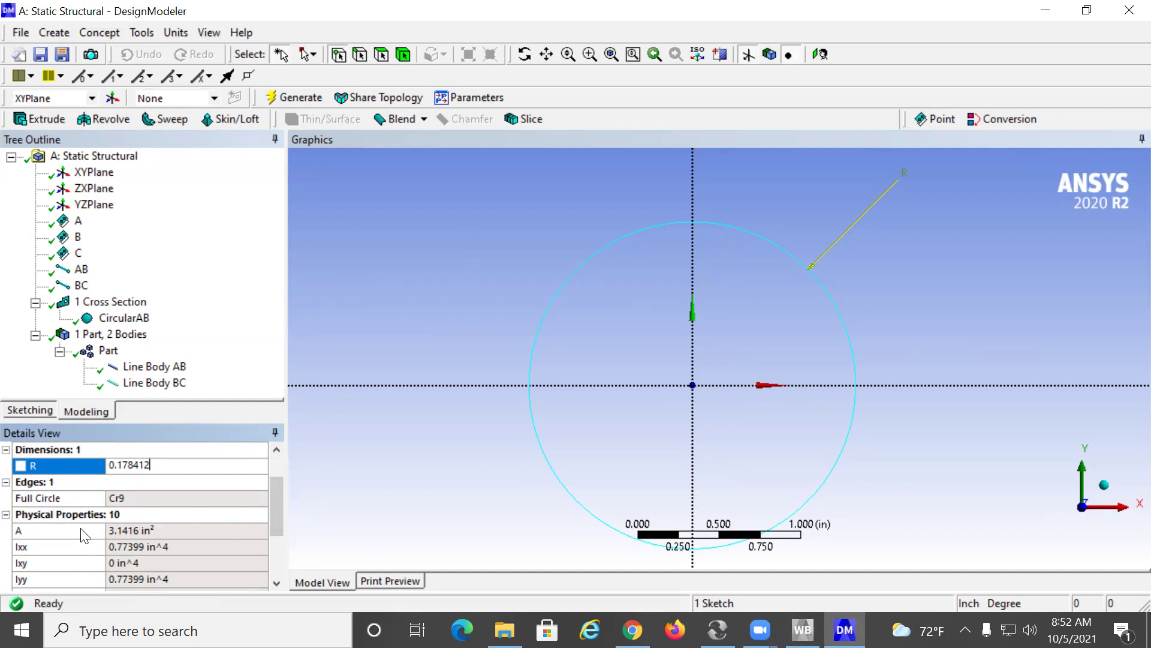
pyautogui.press('Return')
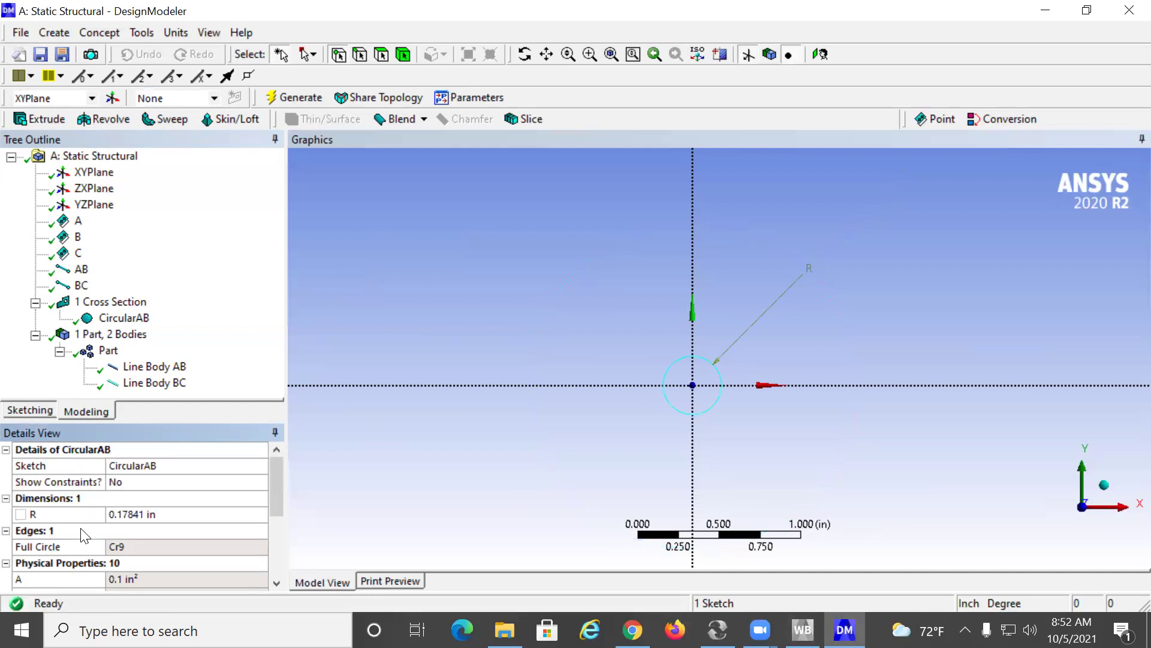
pyautogui.scroll(-2, 177, 520)
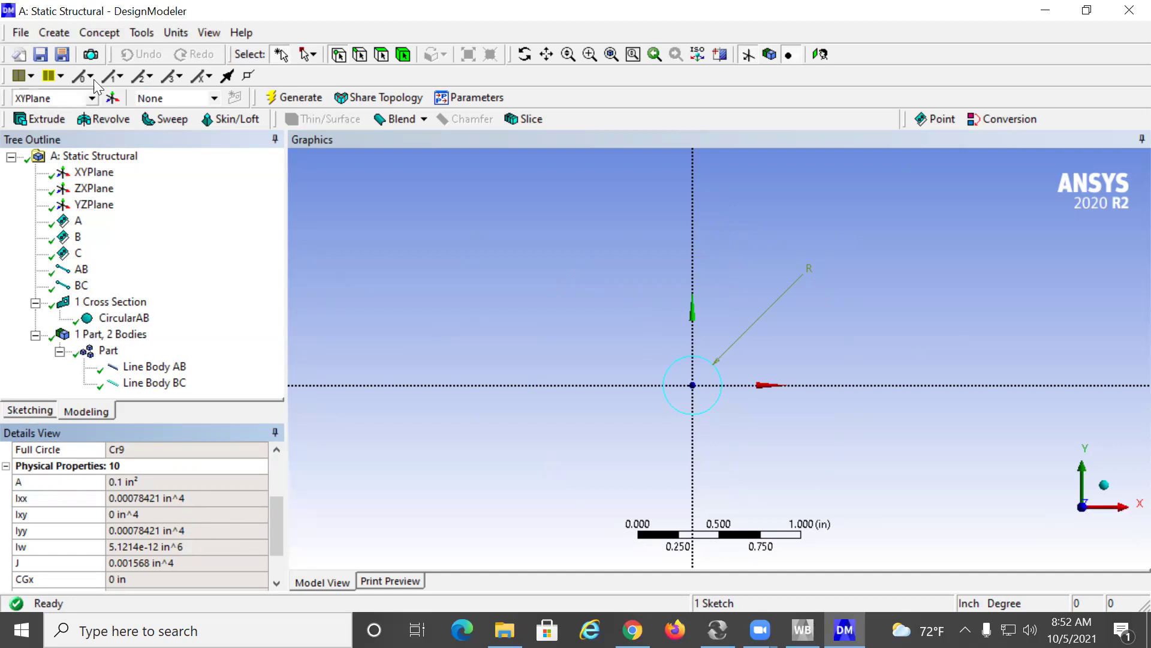
# Create a second circular cross section and name it CircularBC
pyautogui.click(100, 33)
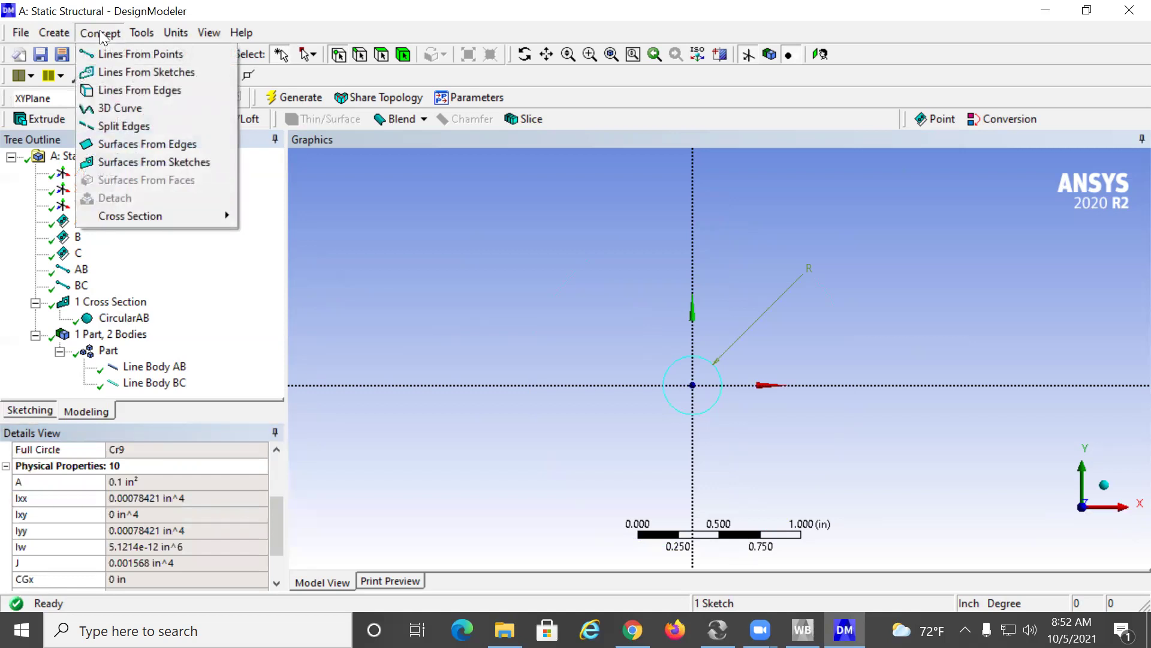
pyautogui.moveTo(139, 213)
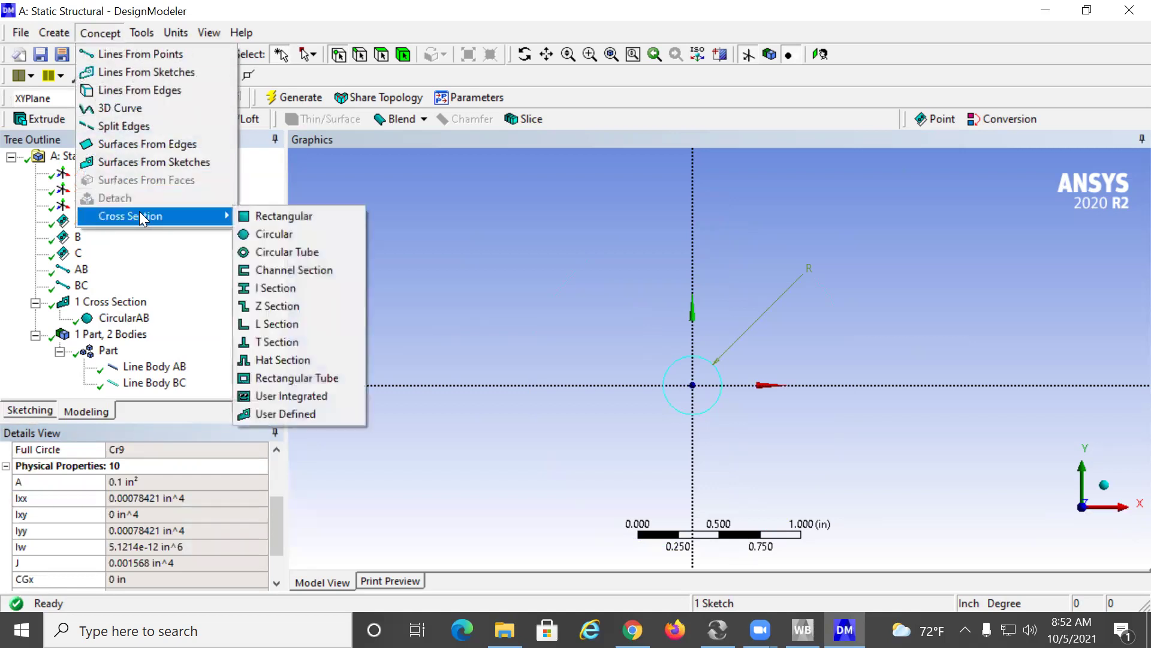
pyautogui.click(278, 228)
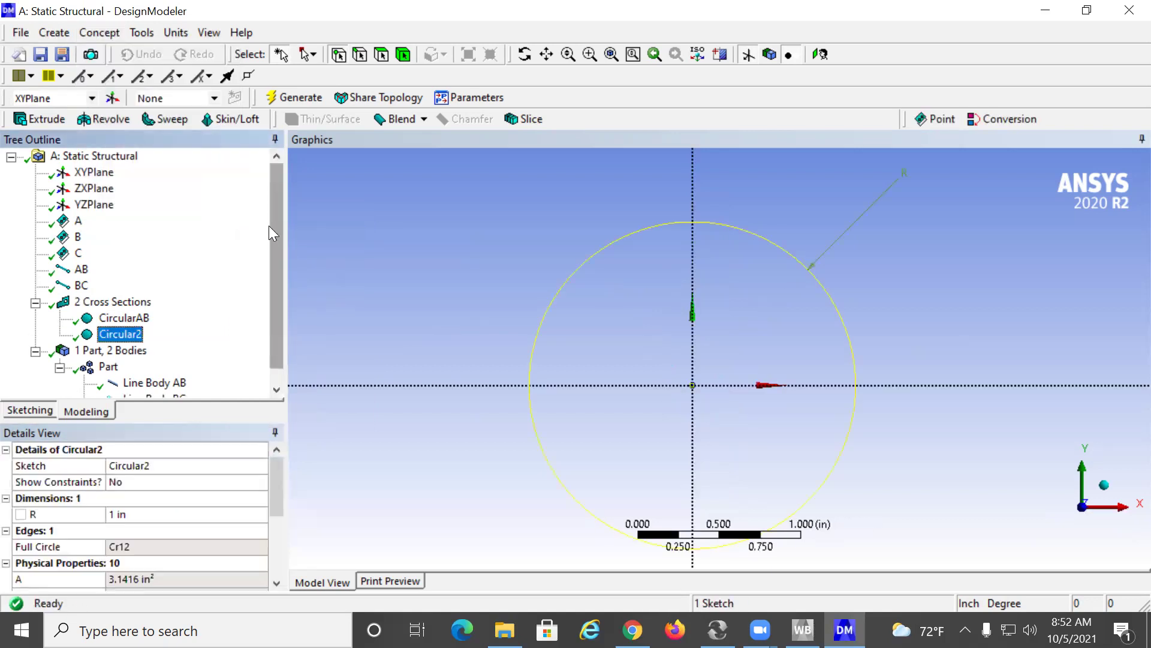
pyautogui.click(173, 466)
pyautogui.click(174, 465)
pyautogui.press('BackSpace')
pyautogui.write('BC')
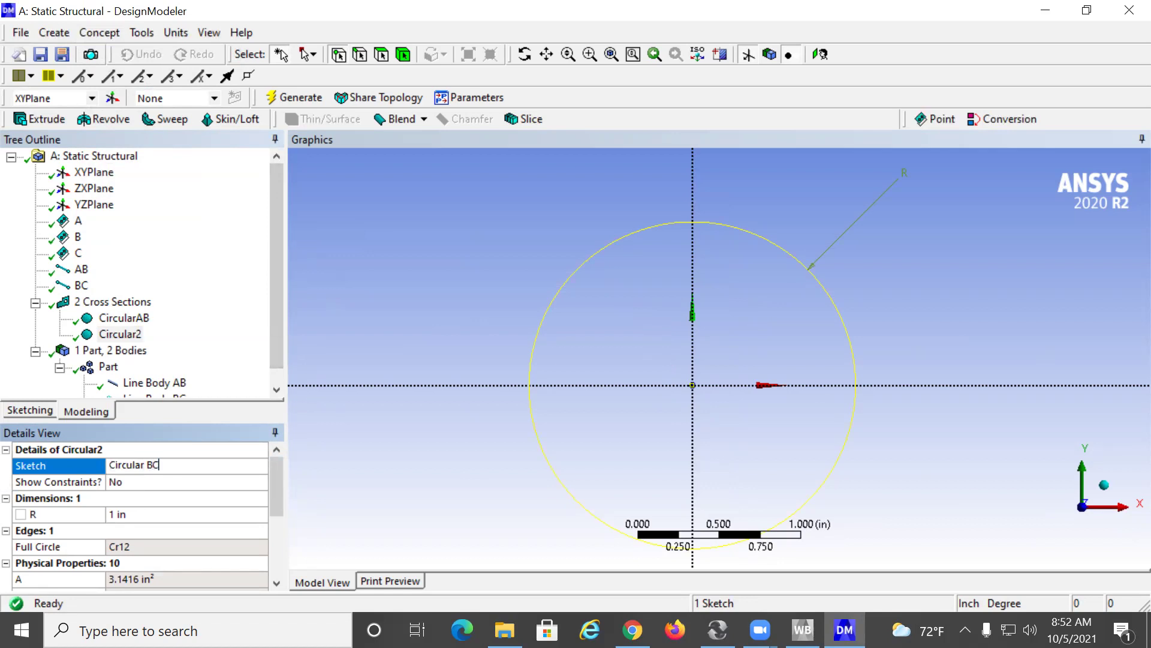
# Set the radius of the CircularBC cross section to 0.21851 in and check its physical properties
pyautogui.click(155, 514)
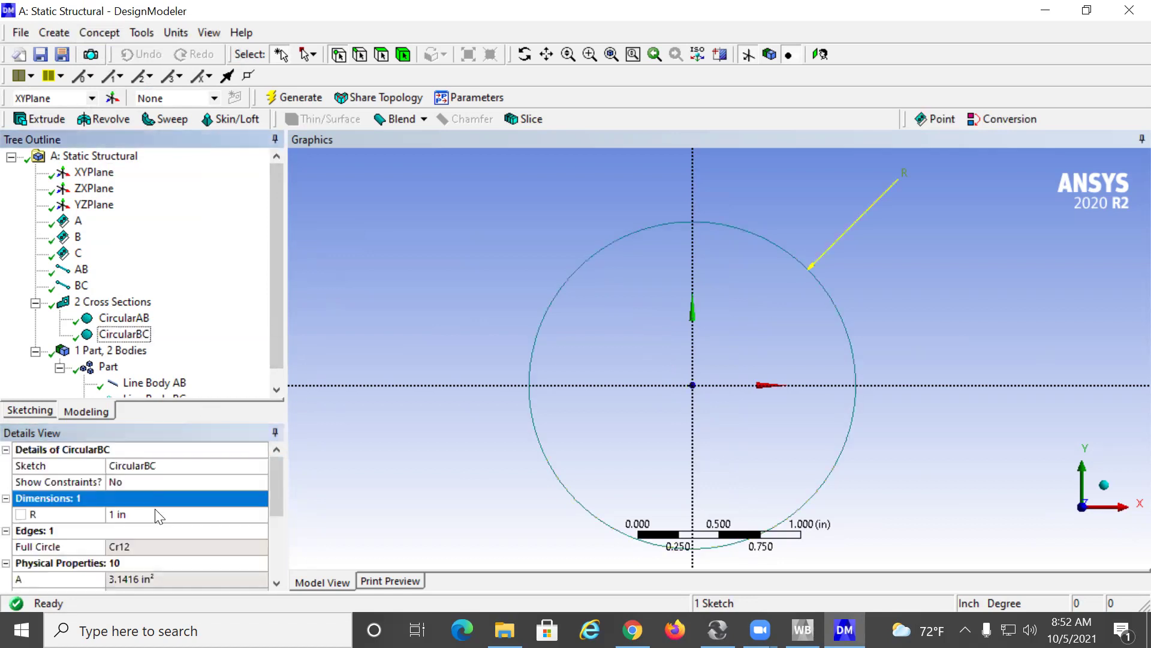
pyautogui.click(154, 514)
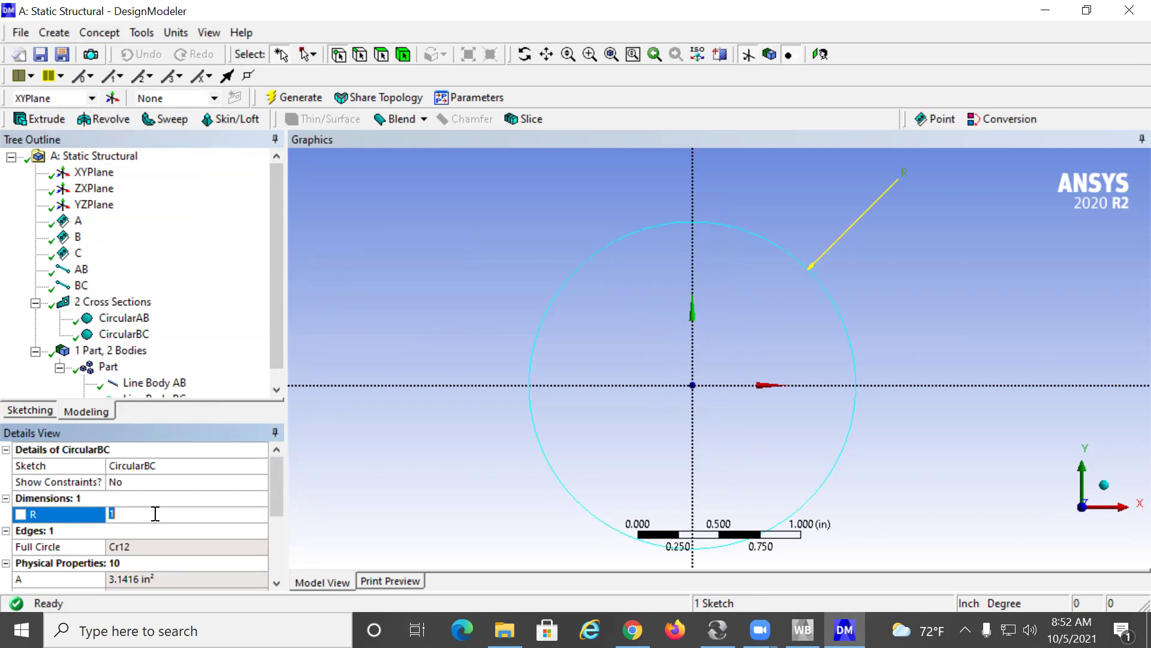
pyautogui.write('0.21851')
pyautogui.press('Return')
pyautogui.scroll(-1, 183, 489)
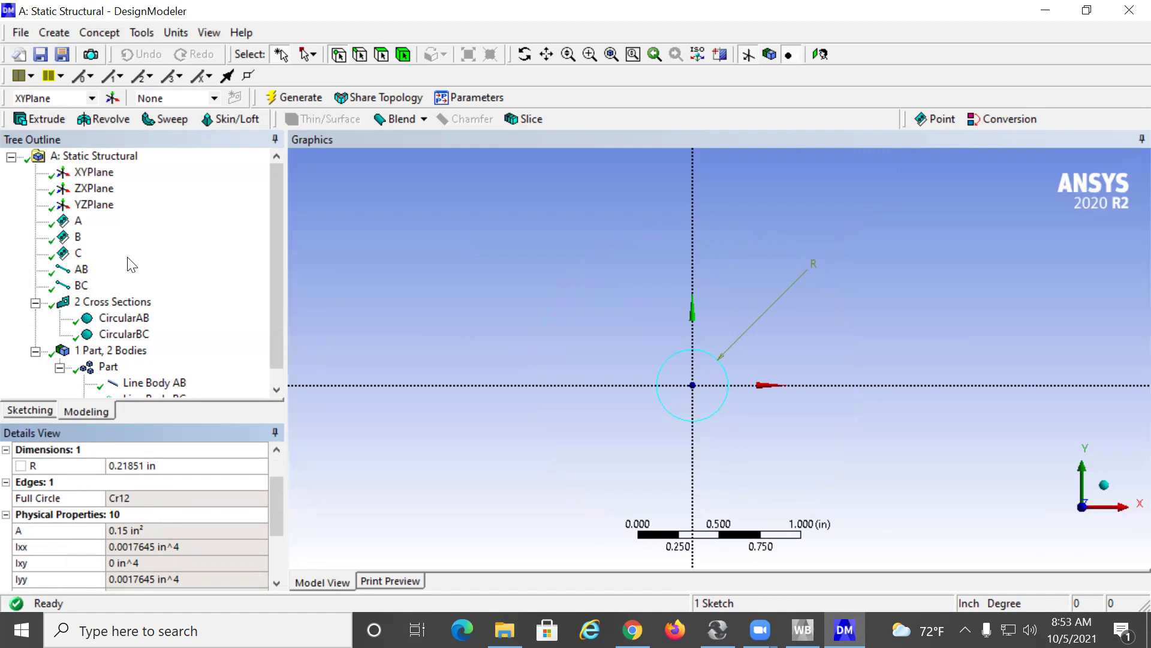
# Assign the CircularAB cross section to Line Body AB
pyautogui.scroll(-1, 132, 265)
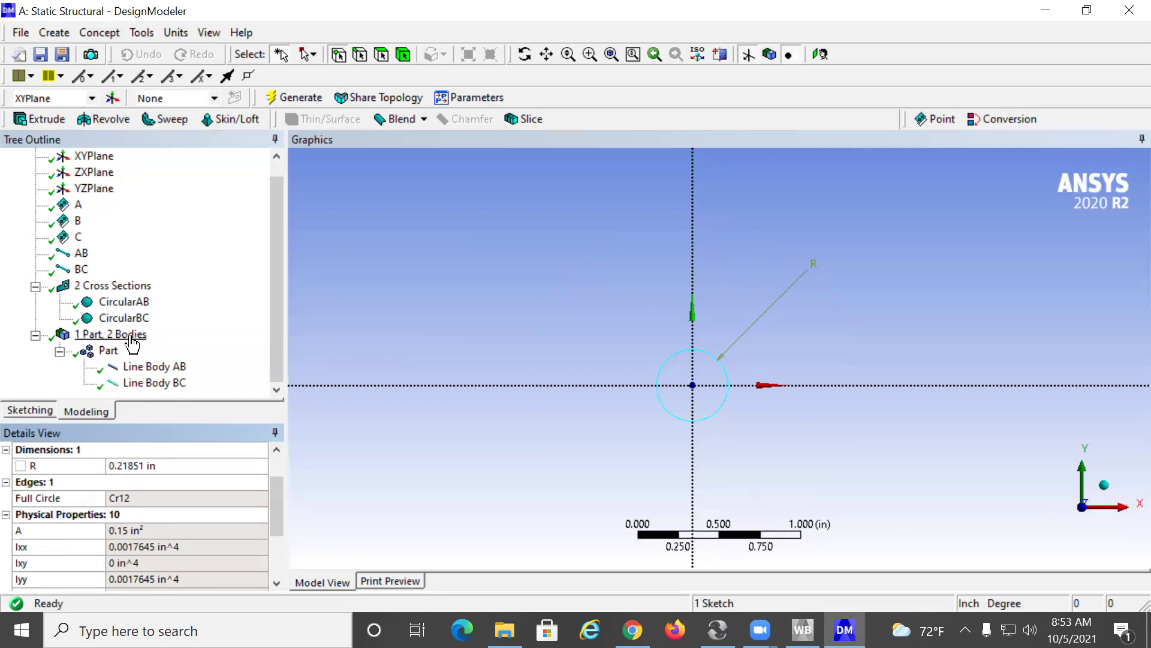
pyautogui.click(139, 367)
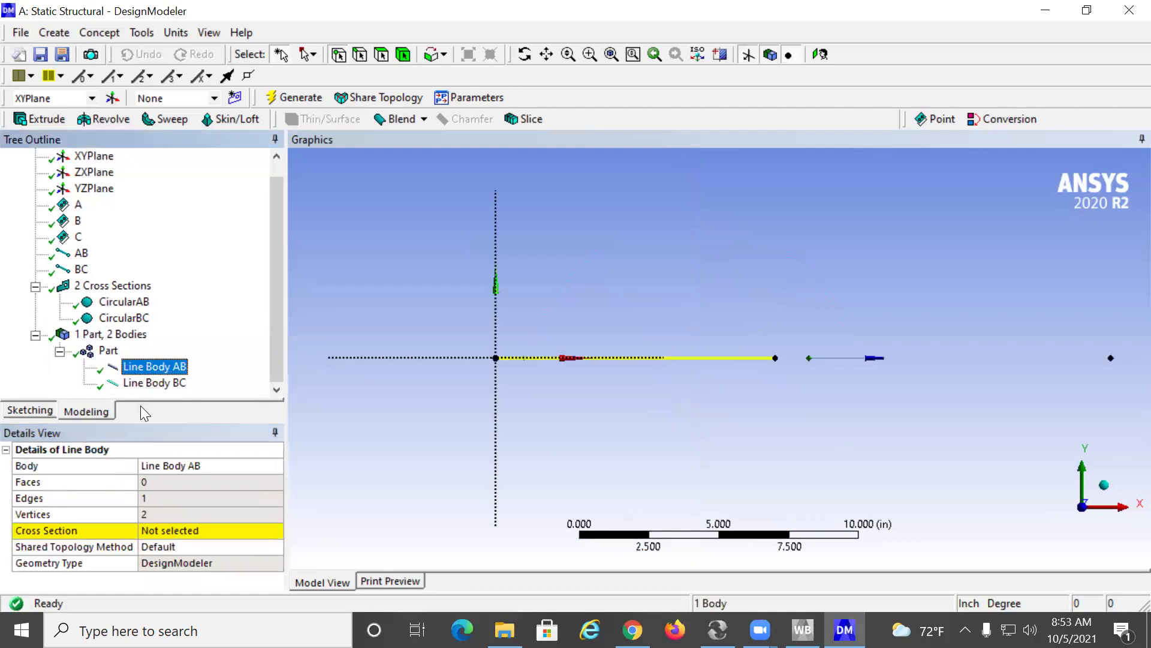
pyautogui.click(169, 531)
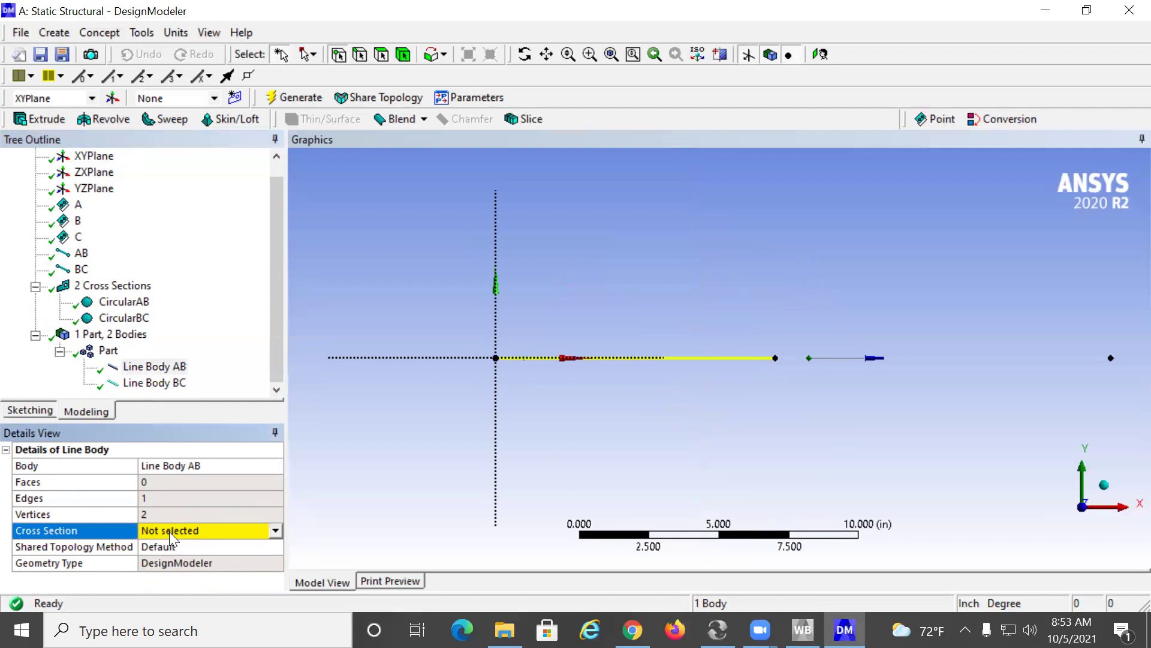
pyautogui.click(275, 531)
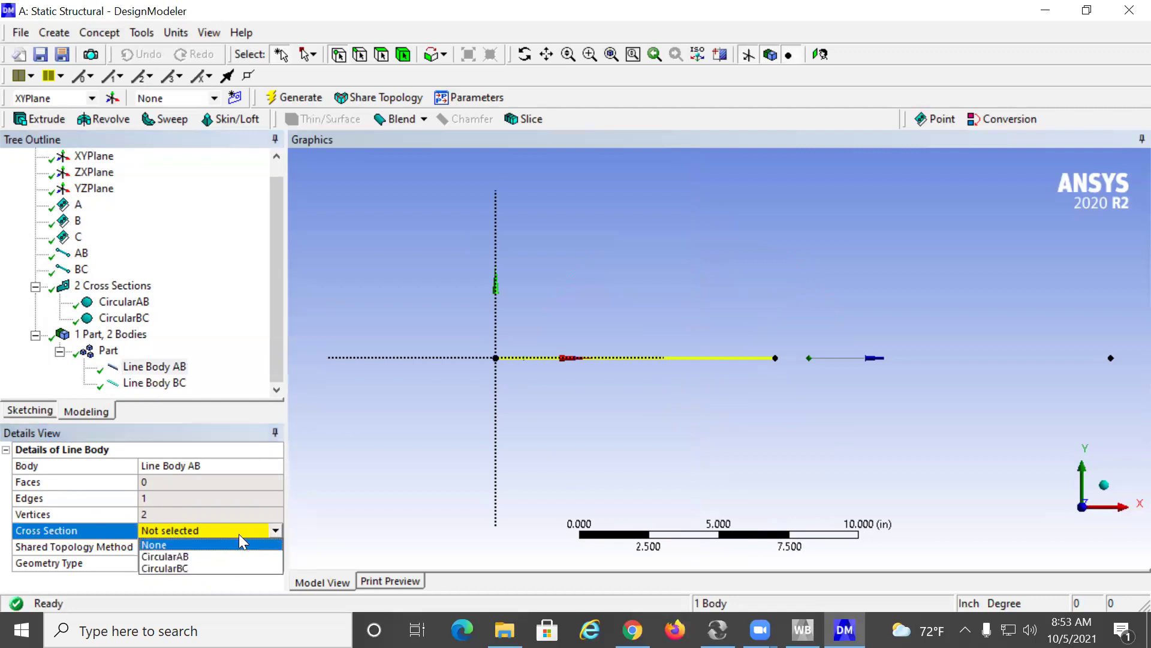
pyautogui.click(204, 554)
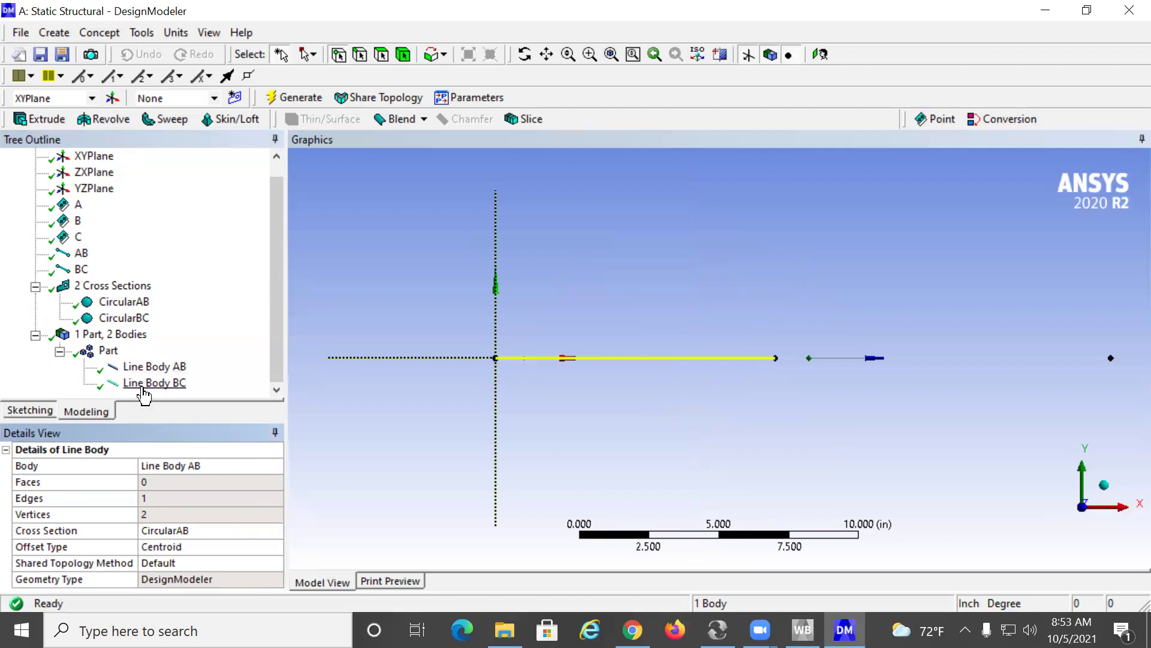
# Assign the CircularBC cross section to Line Body BC
pyautogui.click(144, 387)
pyautogui.click(202, 532)
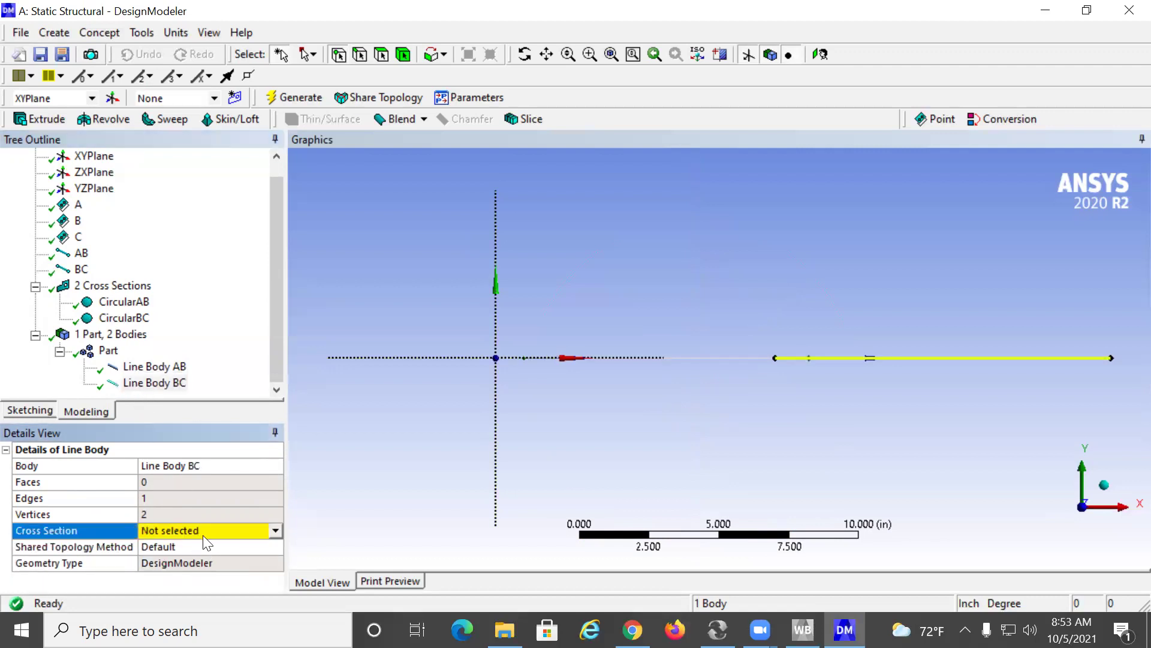
pyautogui.click(274, 531)
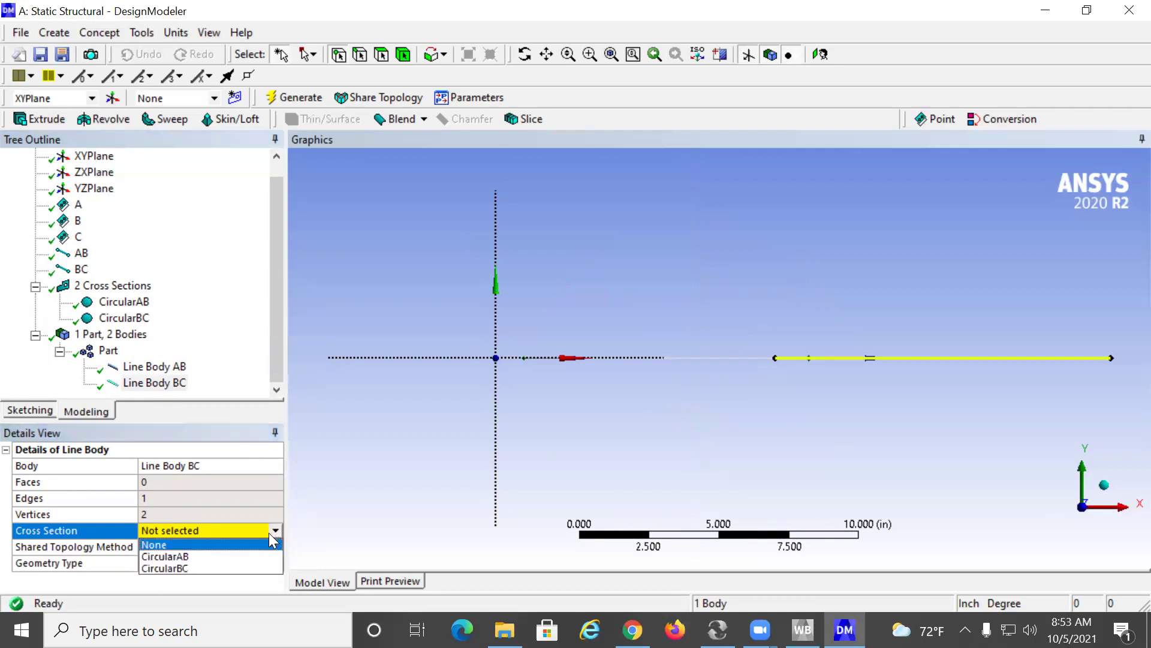
pyautogui.click(218, 568)
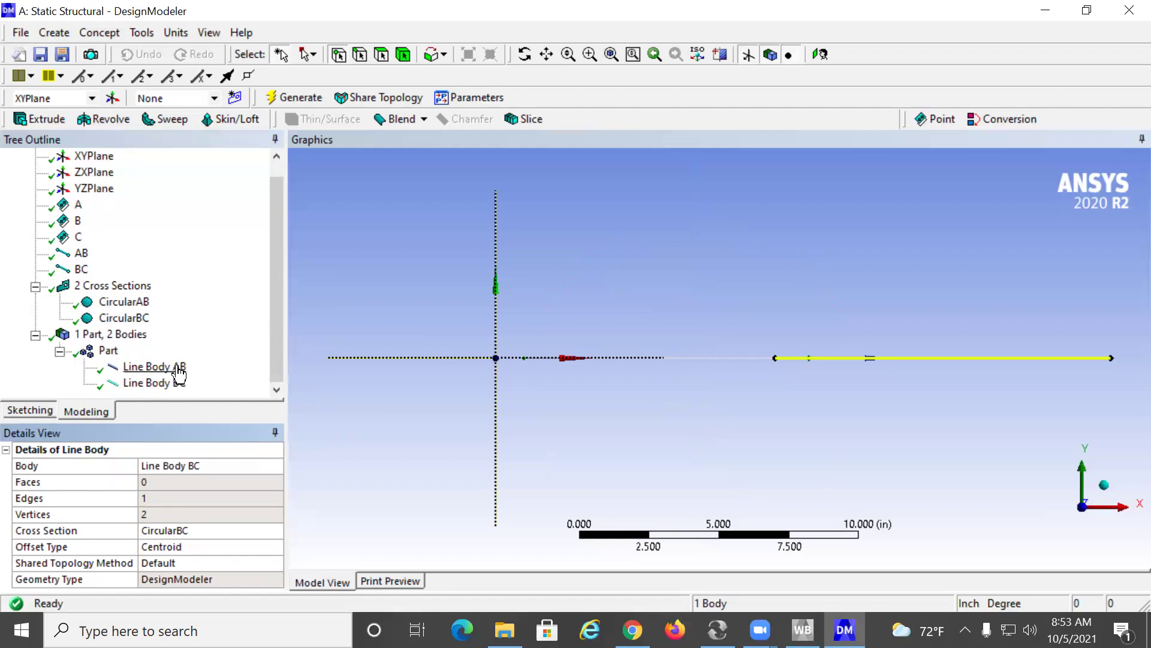
pyautogui.click(173, 368)
pyautogui.rightClick(173, 371)
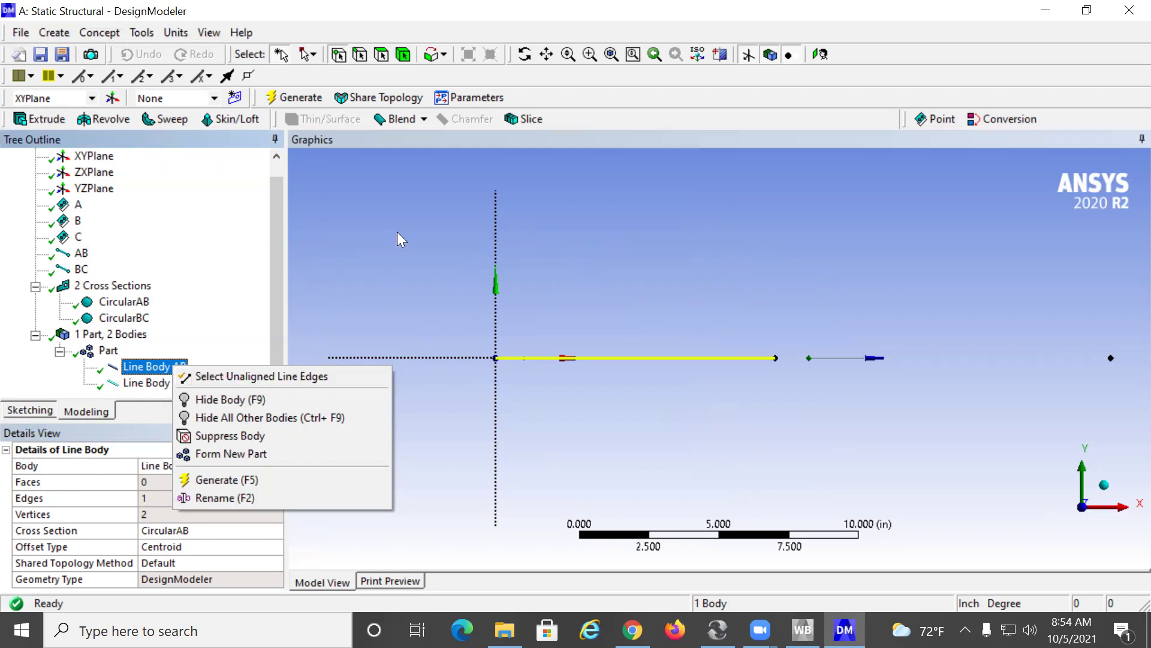
pyautogui.click(3, 58)
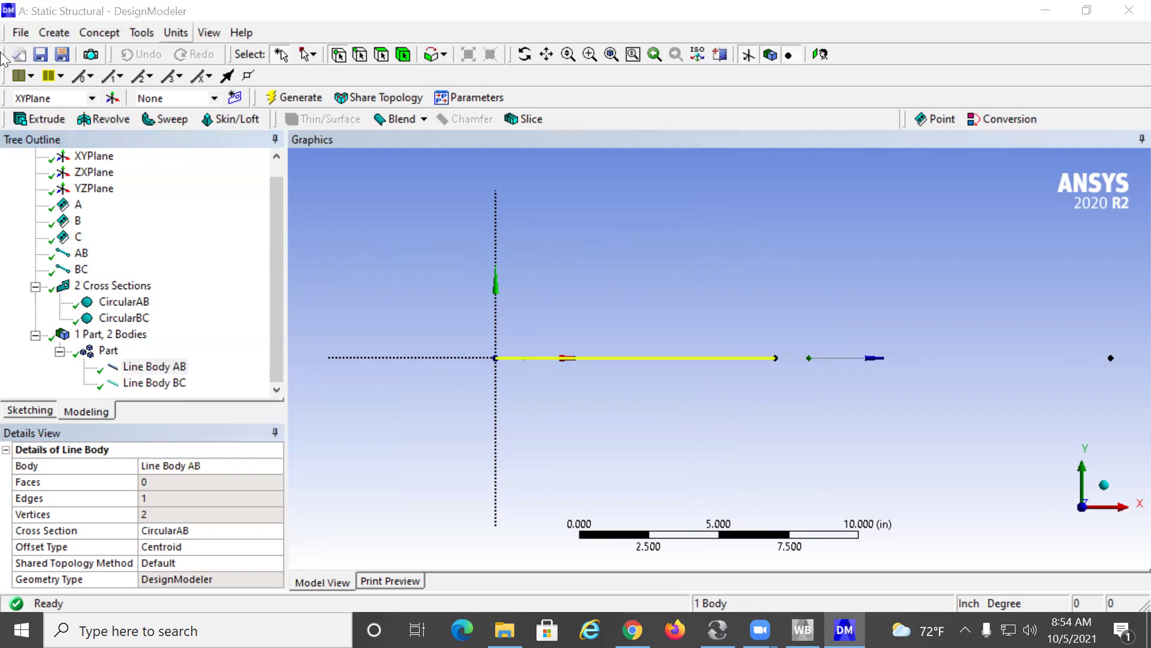
# Save the project from DesignModeler and switch to the Workbench project schematic
pyautogui.click(21, 32)
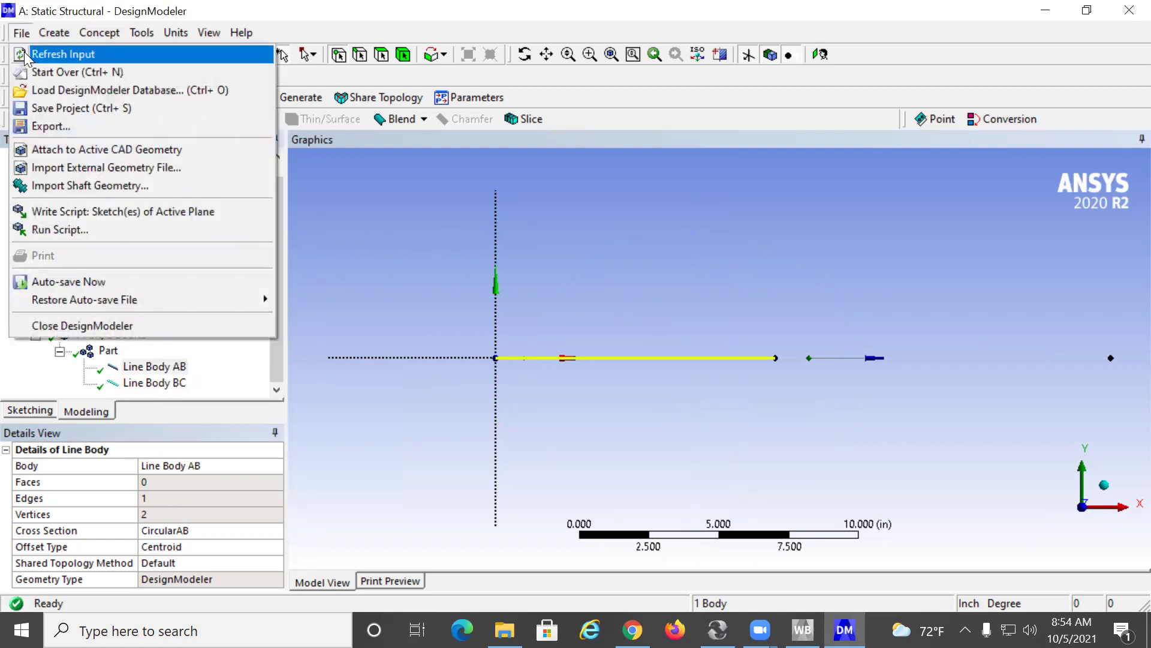
pyautogui.click(54, 108)
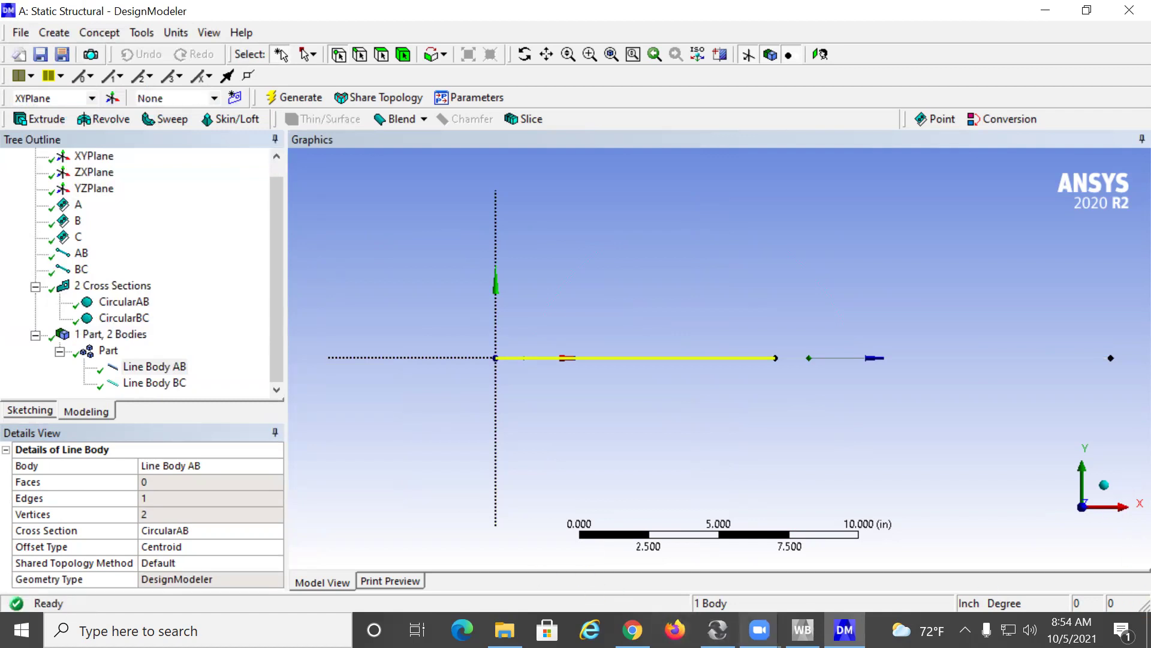
pyautogui.click(803, 629)
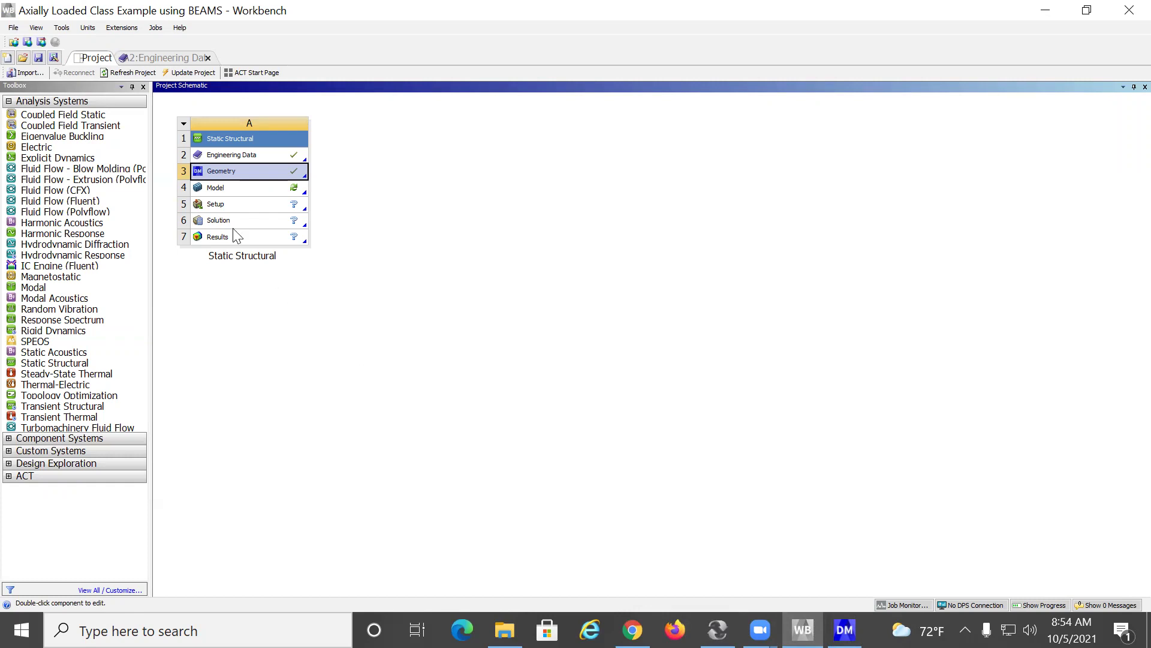
# Open the static structural model in Mechanical and set the units to U.S. Customary (in, lbm, lbf, °F, s, V, A)
pyautogui.doubleClick(217, 188)
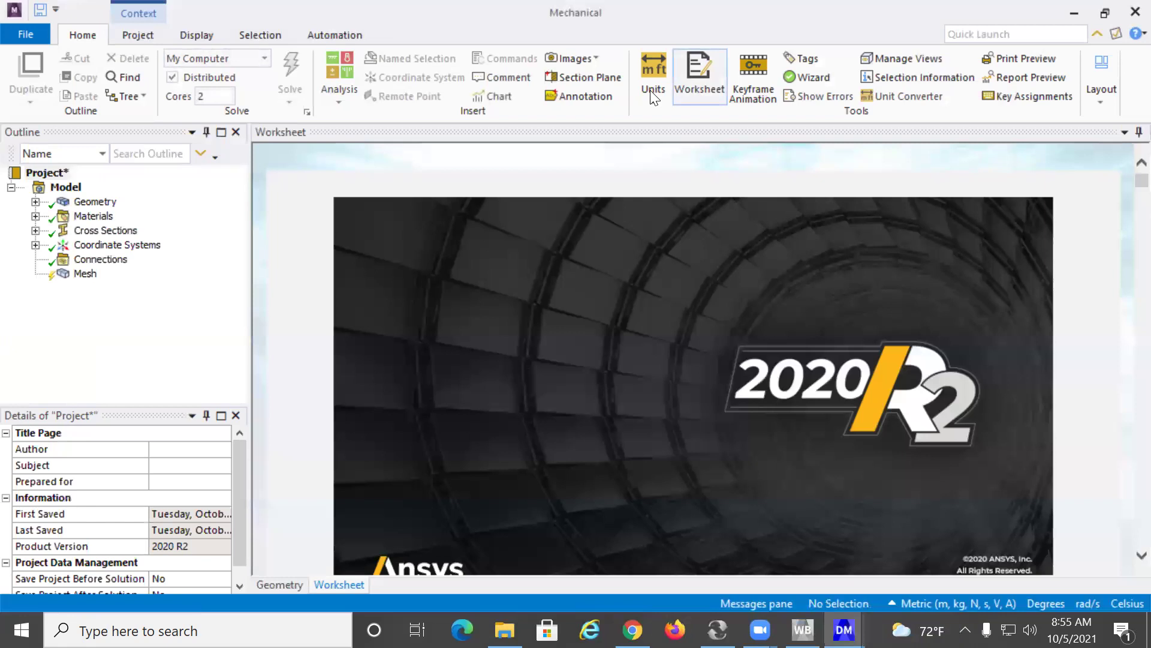
pyautogui.click(653, 94)
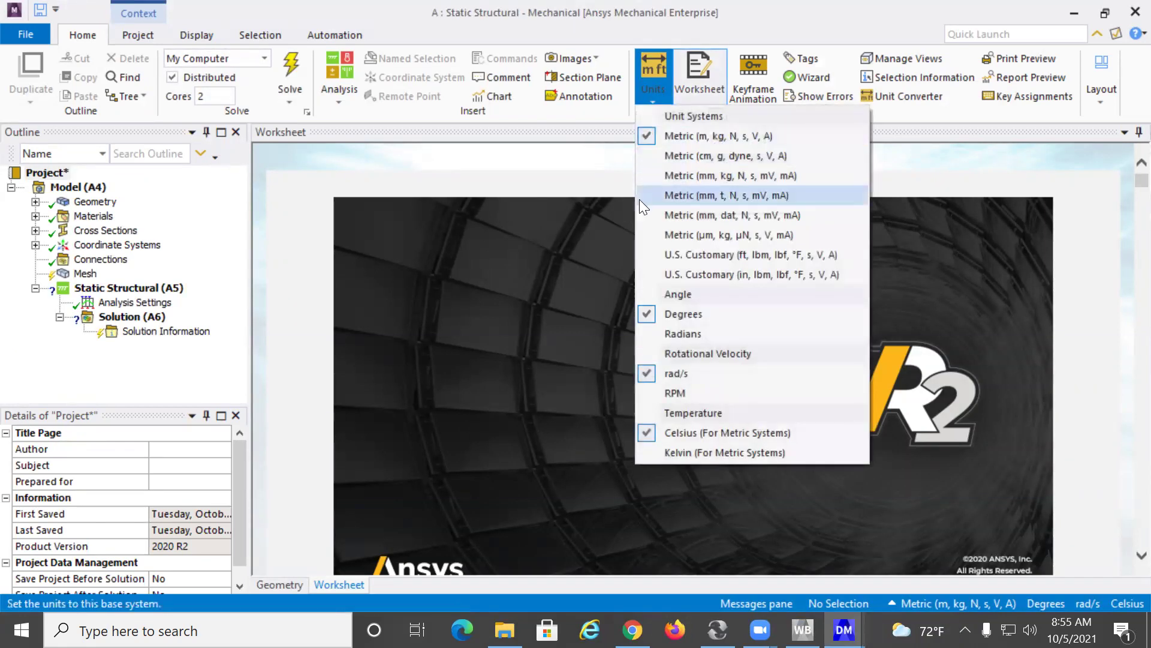
pyautogui.click(649, 273)
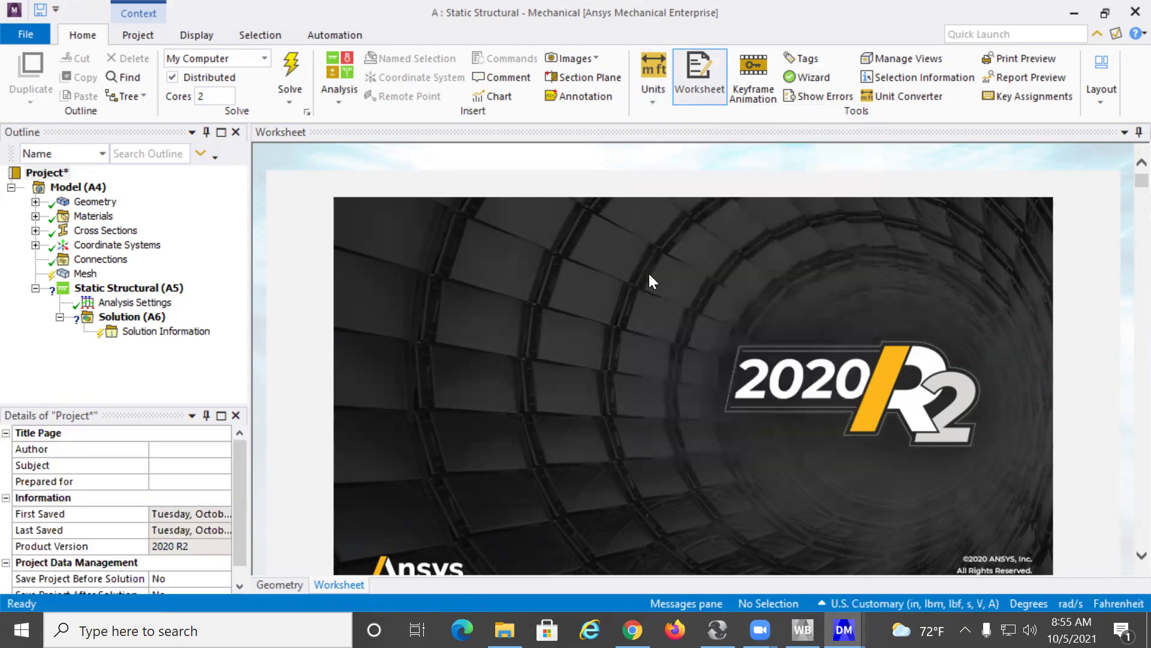
pyautogui.scroll(-2, 891, 297)
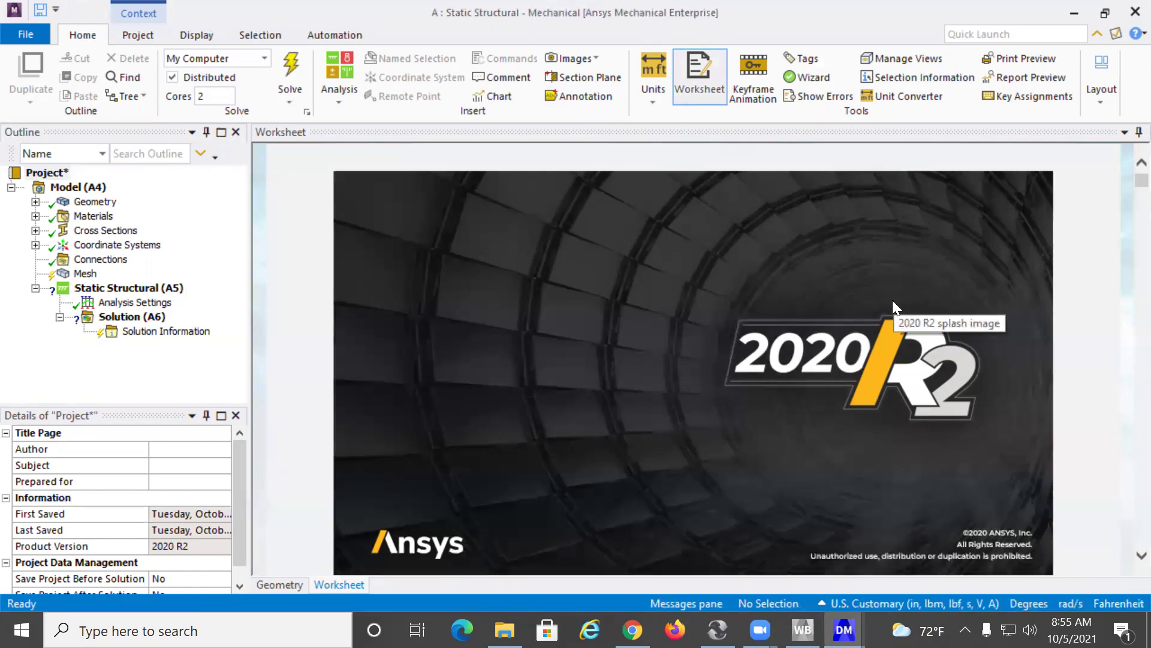
pyautogui.scroll(-4, 489, 376)
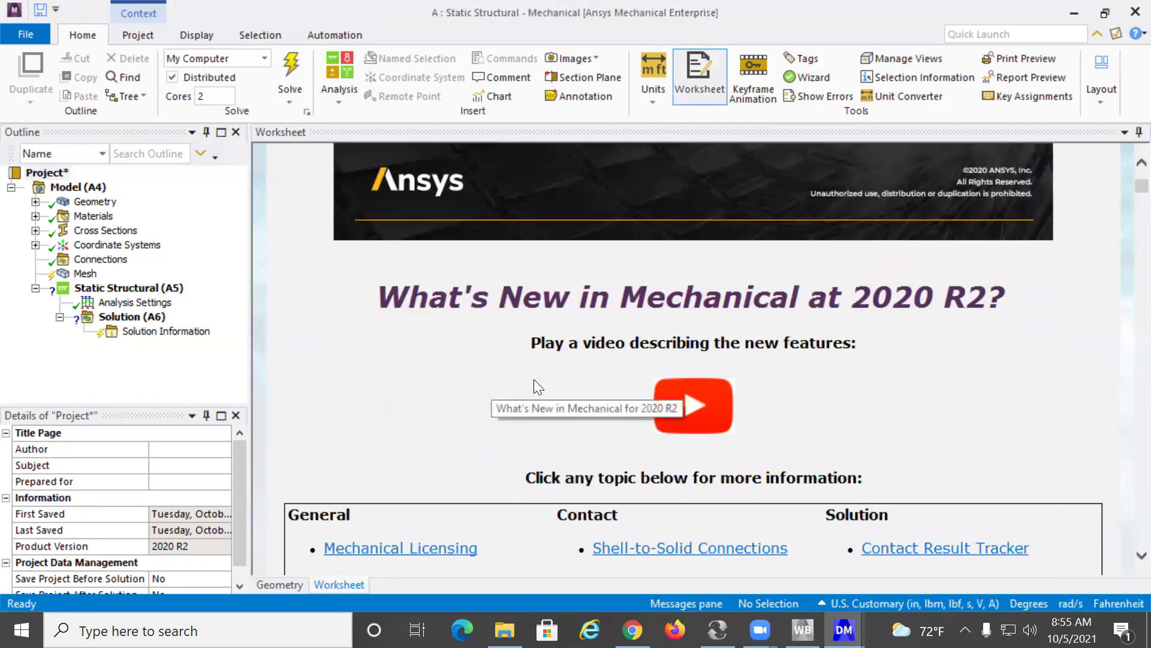
pyautogui.scroll(5, 534, 379)
pyautogui.scroll(1, 536, 388)
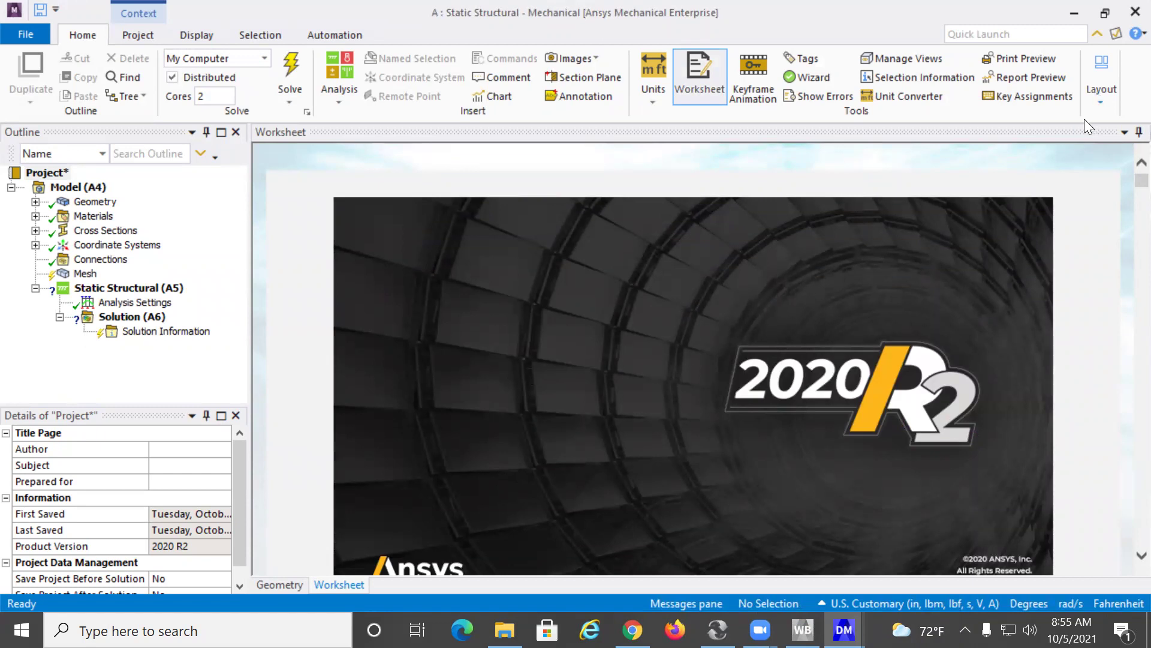
pyautogui.click(1123, 132)
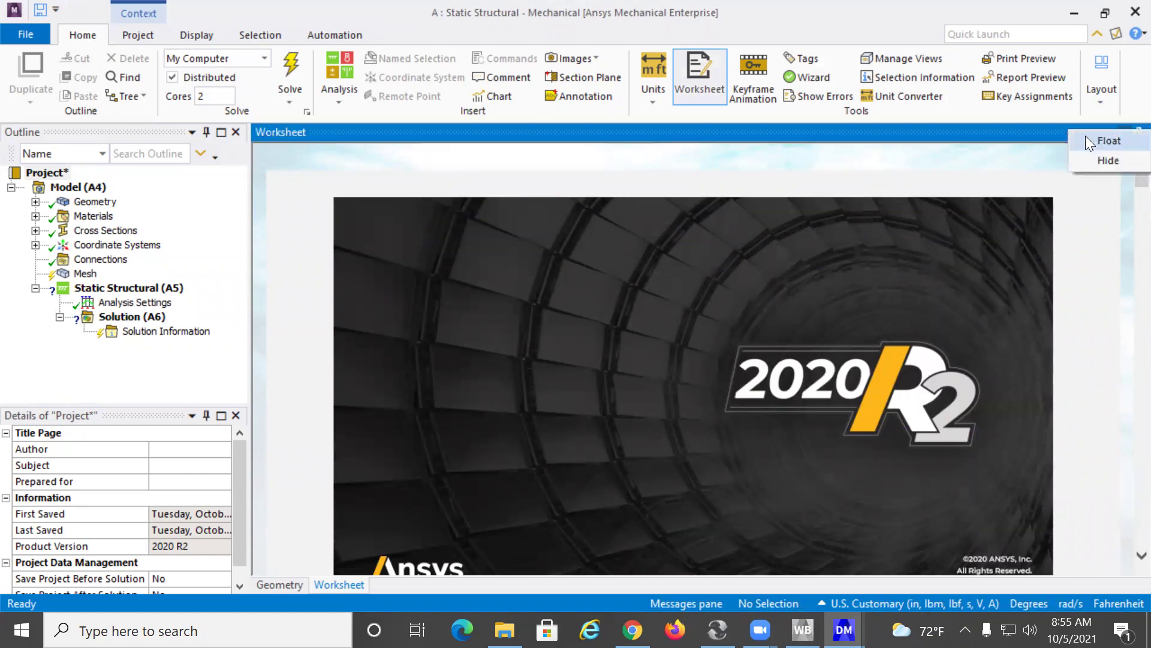
pyautogui.click(1030, 163)
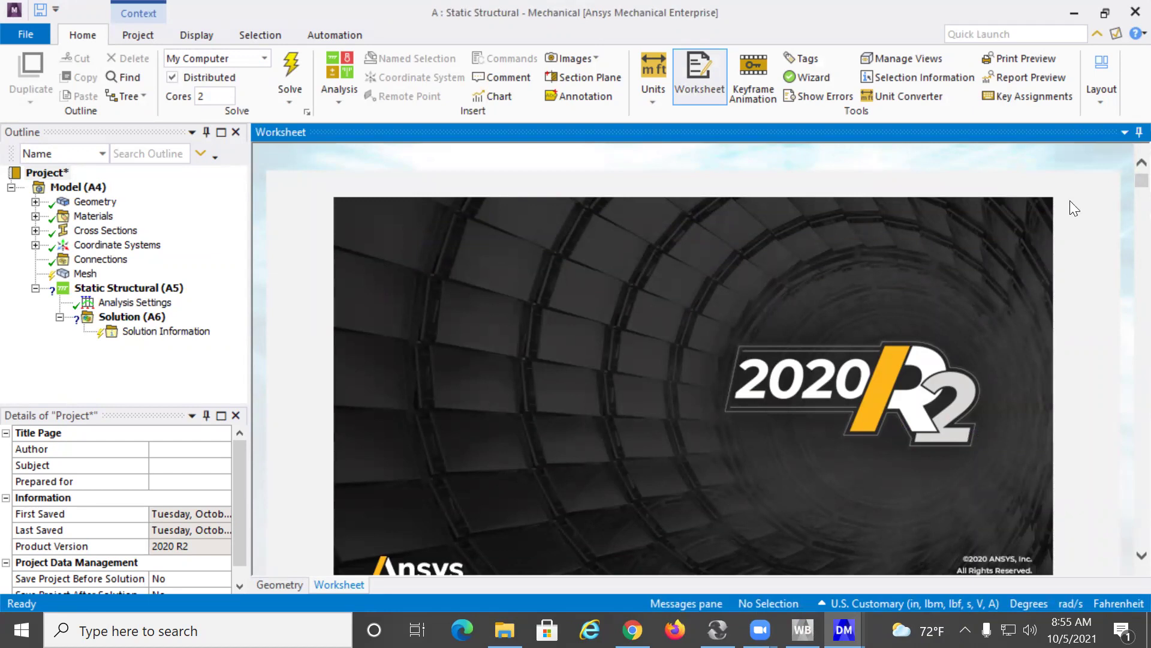
pyautogui.scroll(-5, 926, 309)
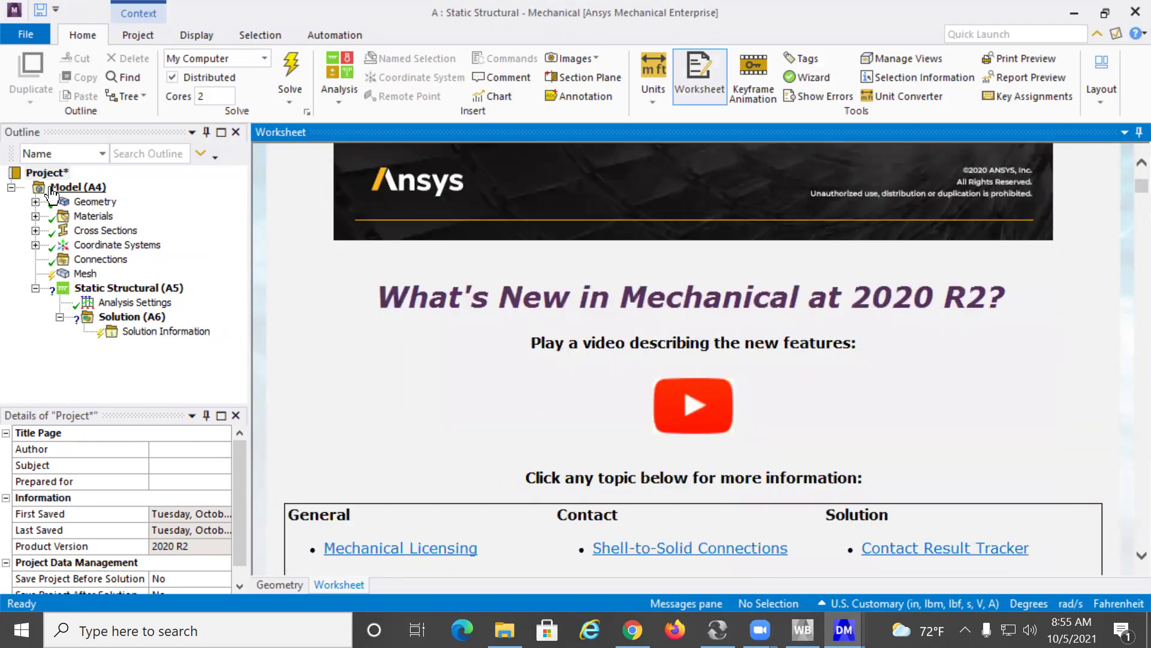
# Display the geometry and orient it to look straight along the Z axis at the XY plane
pyautogui.click(90, 203)
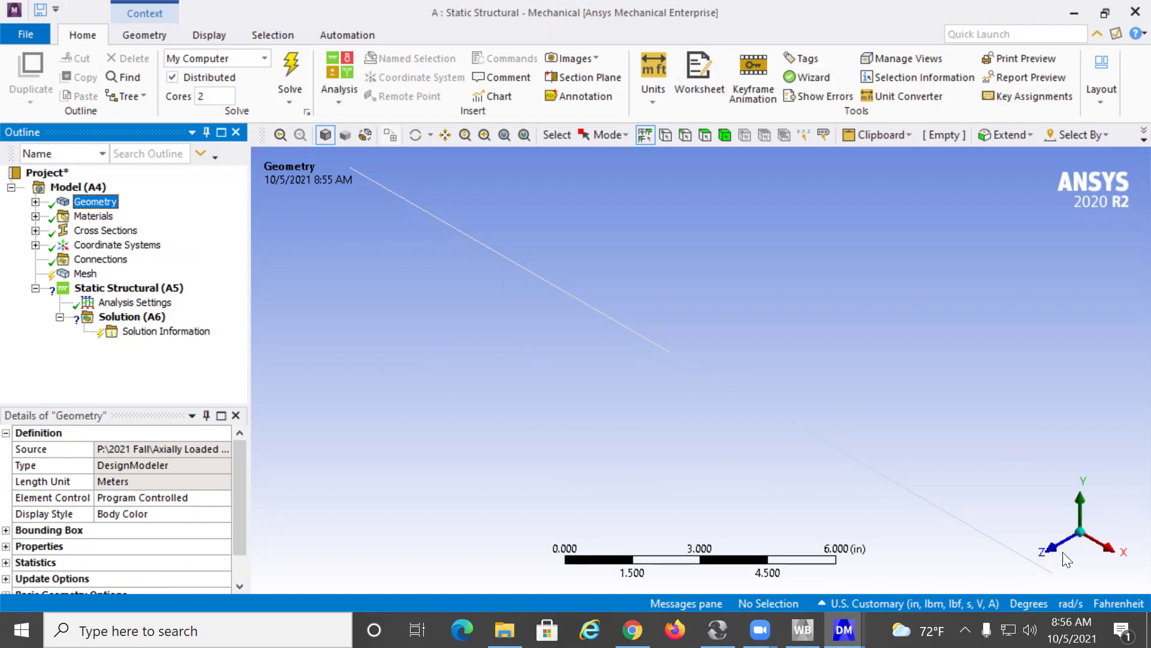
pyautogui.click(1048, 546)
pyautogui.scroll(-2, 838, 425)
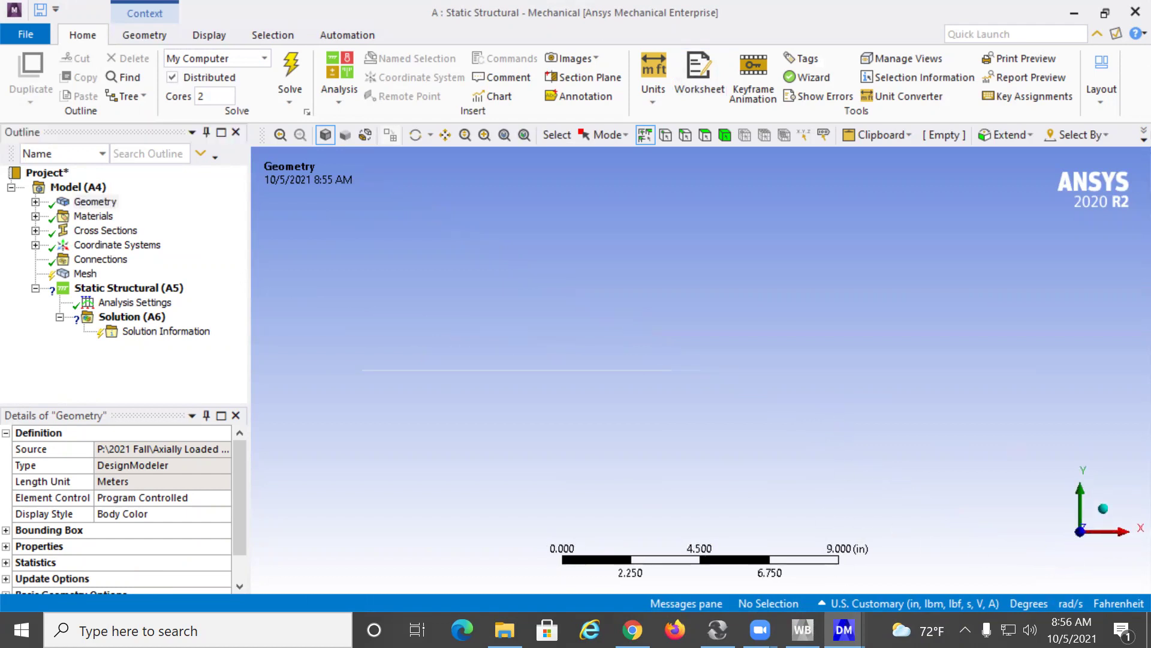
# Switch to Workbench and set the first graphics background color to white in the Appearance options
pyautogui.moveTo(844, 630)
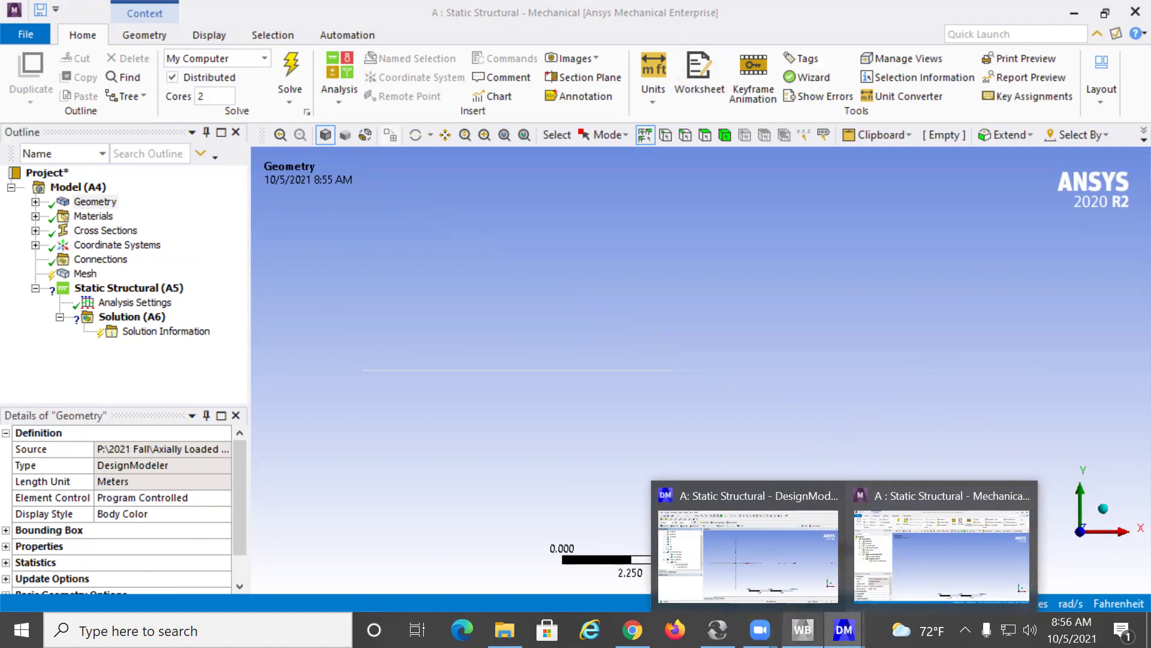
pyautogui.hotkey('alt', 'Tab')
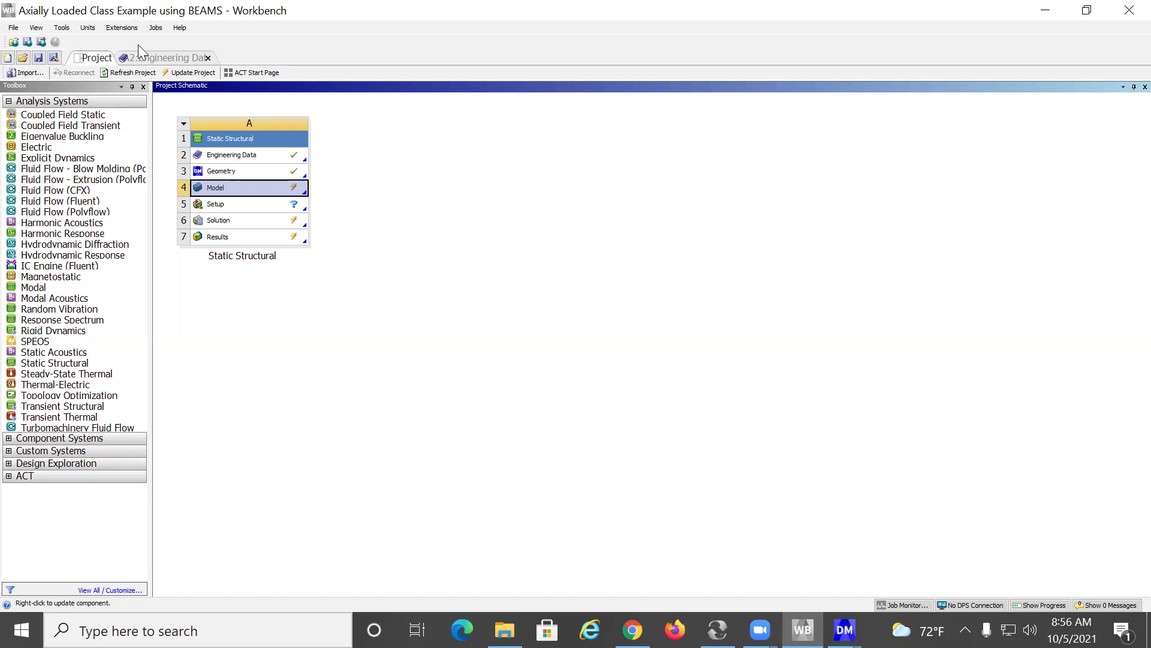
pyautogui.click(62, 27)
pyautogui.click(99, 115)
pyautogui.click(219, 123)
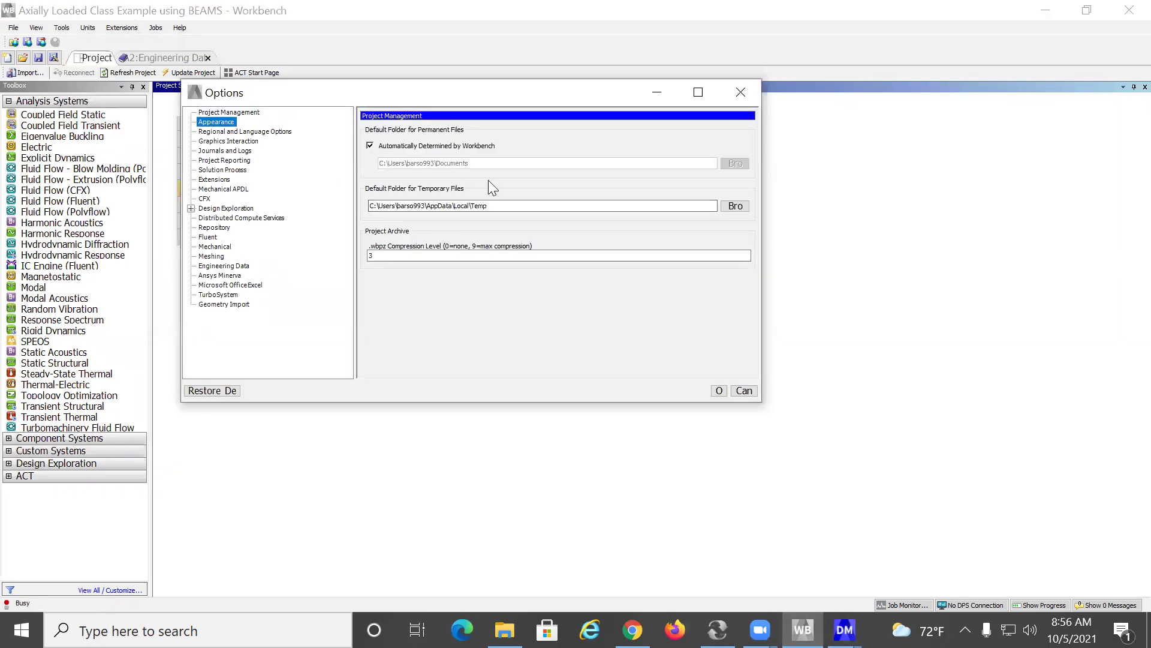
pyautogui.click(433, 183)
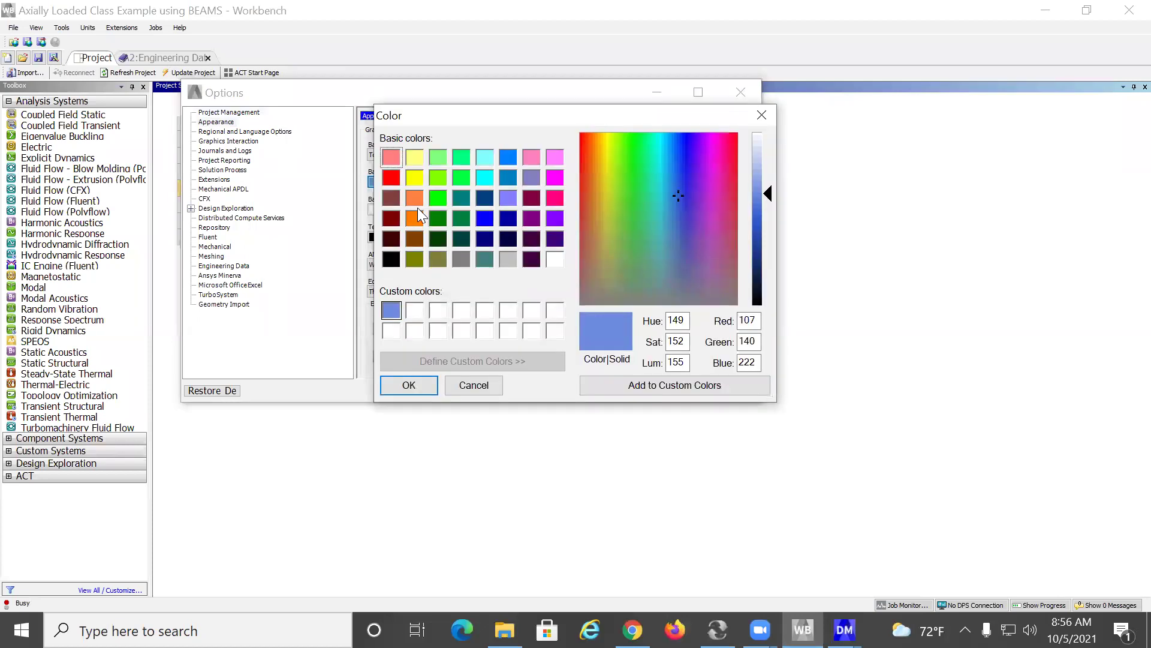
pyautogui.click(415, 310)
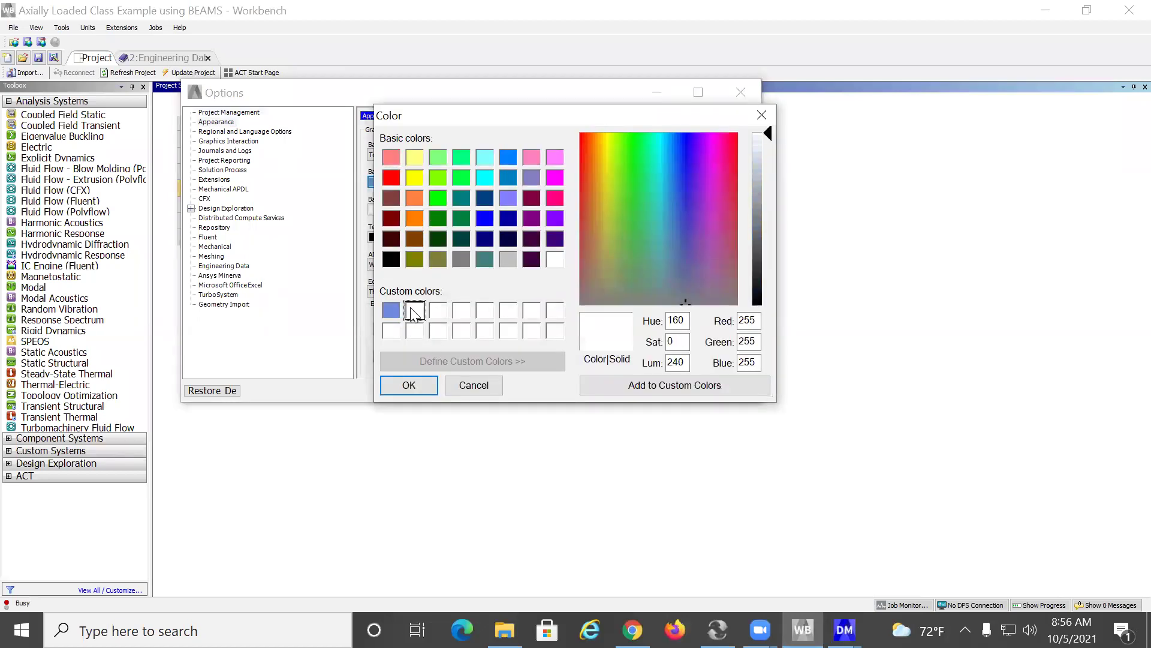
pyautogui.click(411, 386)
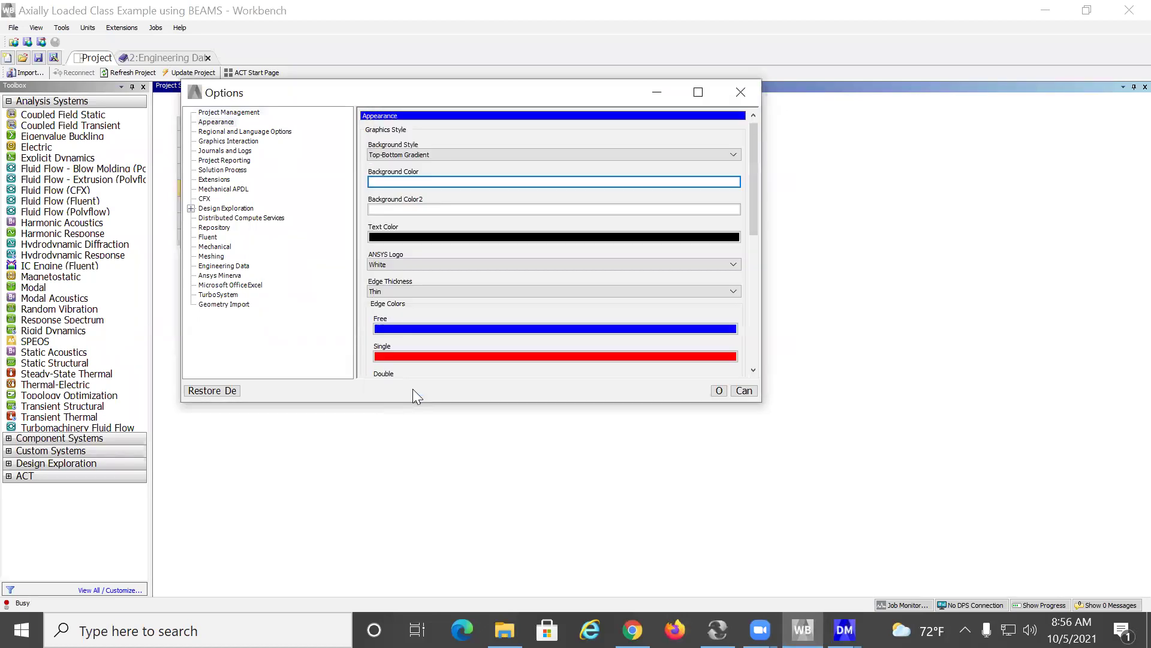
pyautogui.click(720, 391)
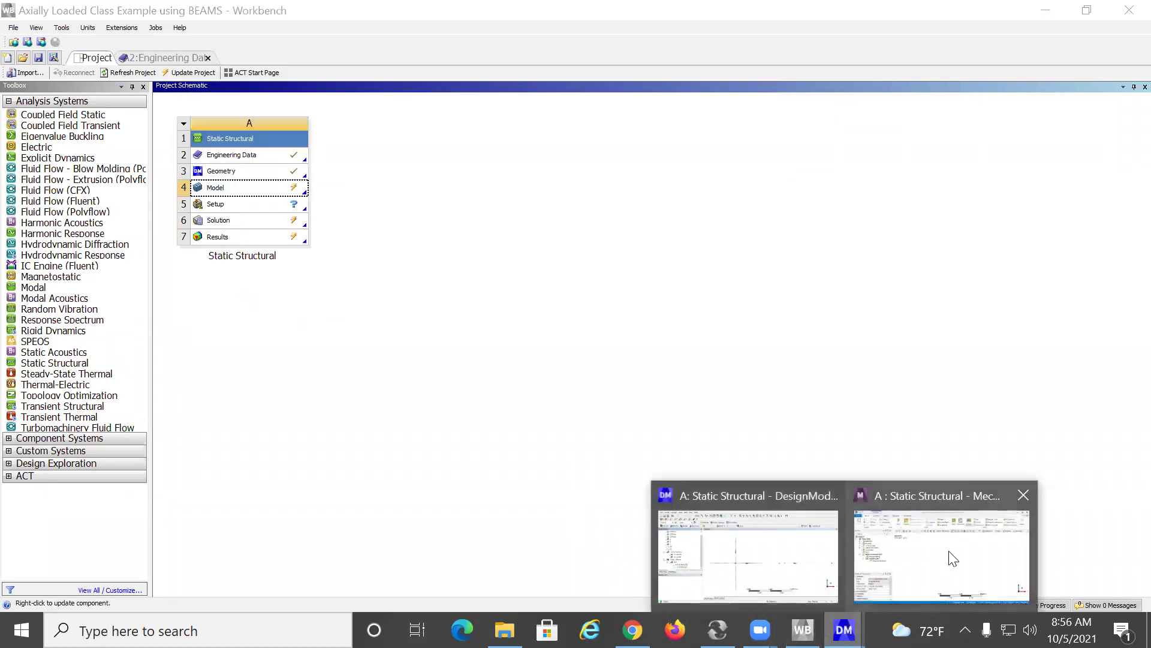
# Return to Mechanical and turn on the display of vertices for the line bodies
pyautogui.click(950, 555)
pyautogui.scroll(-1, 898, 335)
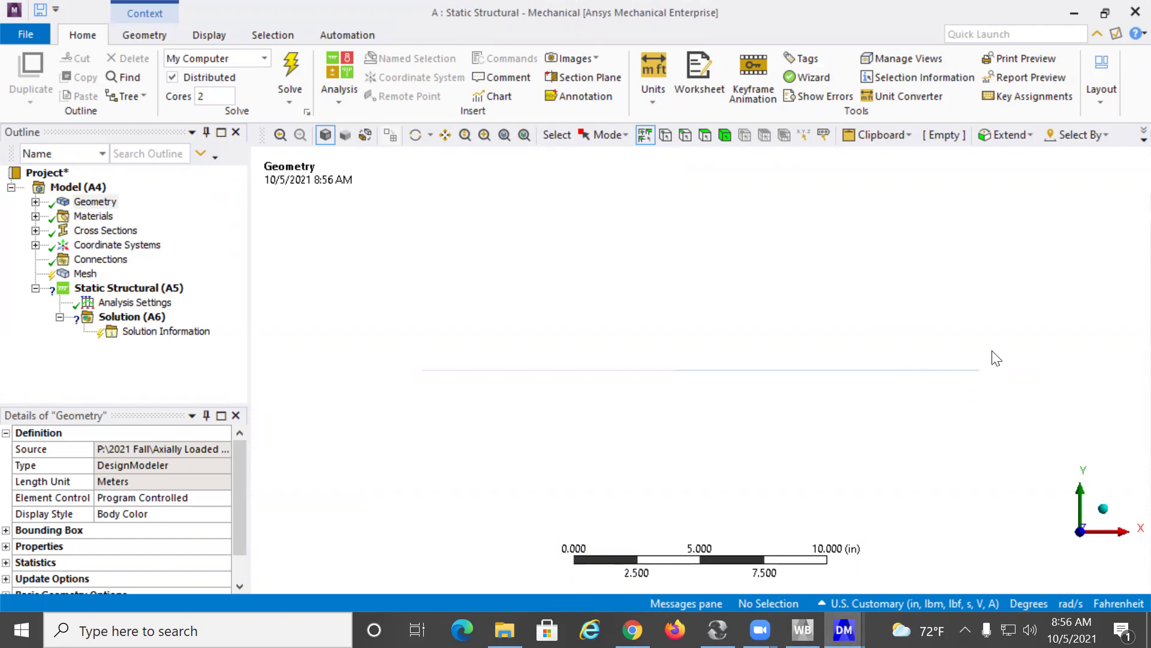
pyautogui.click(211, 37)
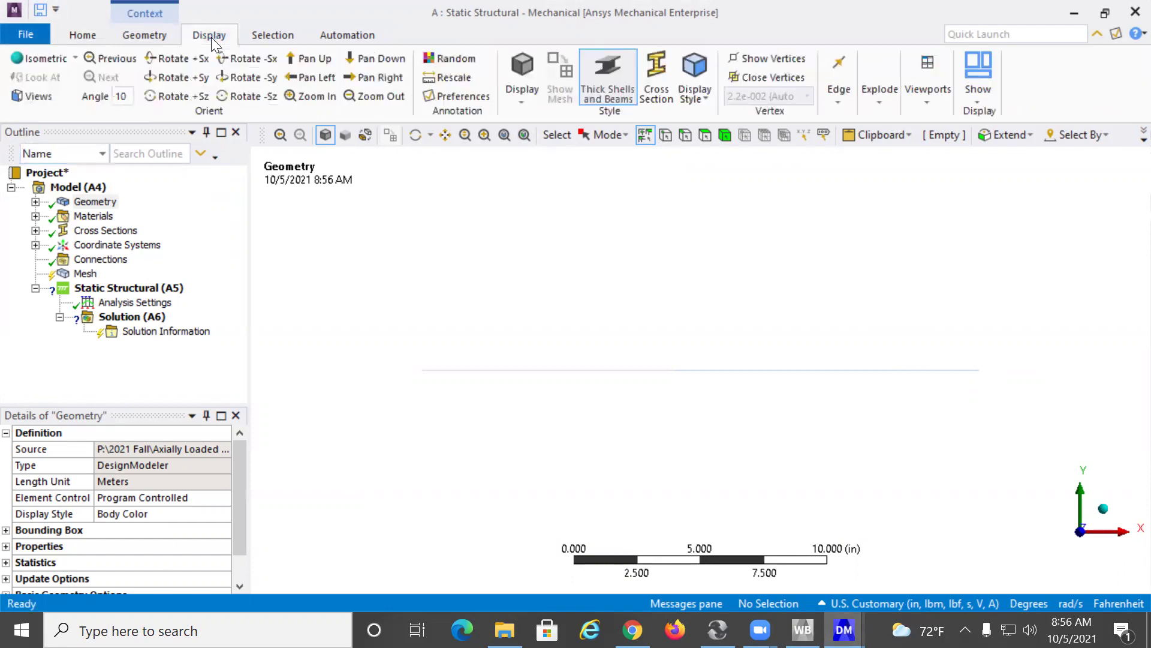
pyautogui.click(770, 58)
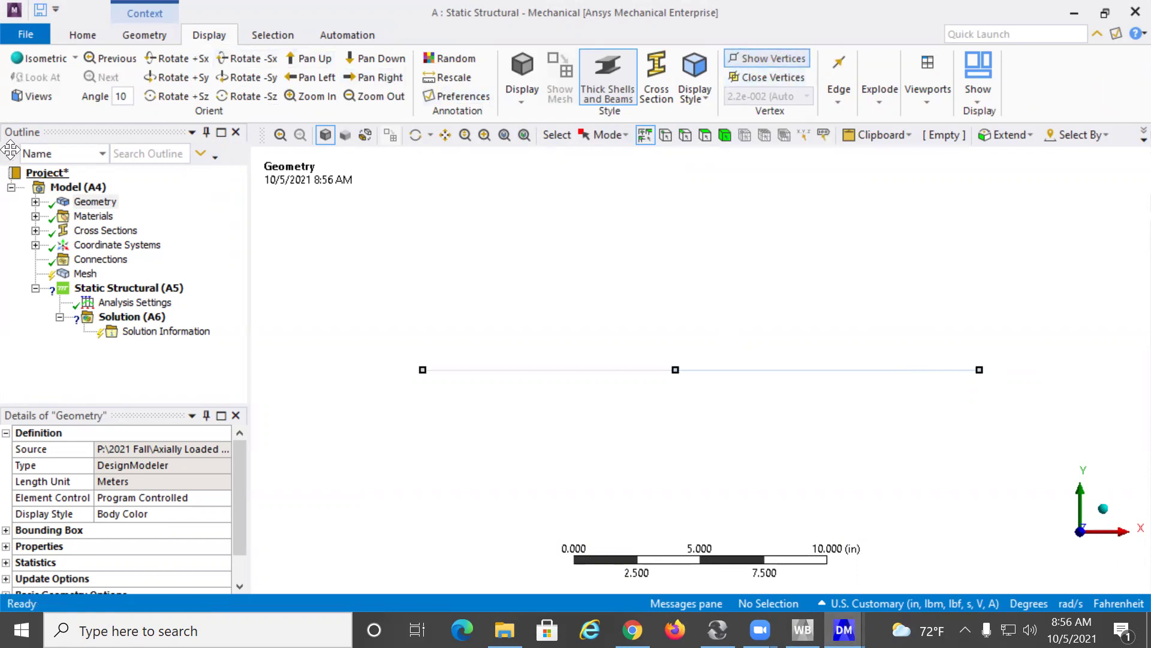
# Expand the geometry and materials to check Line Body AB, Line Body BC and the available materials
pyautogui.click(36, 202)
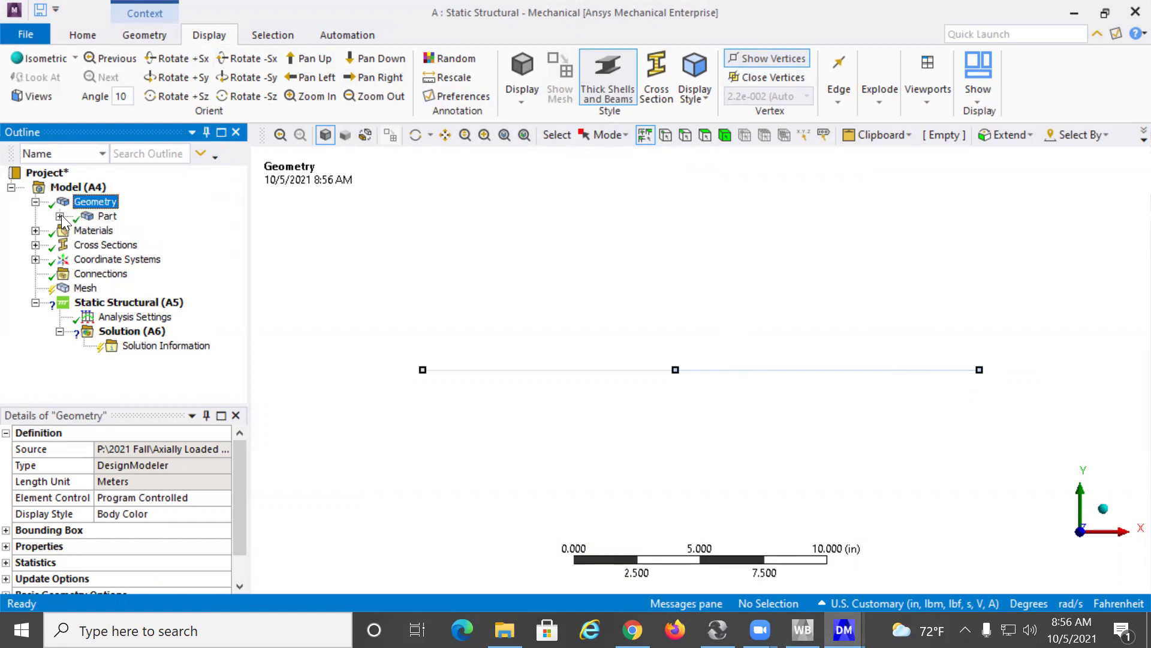
pyautogui.click(60, 216)
pyautogui.click(142, 231)
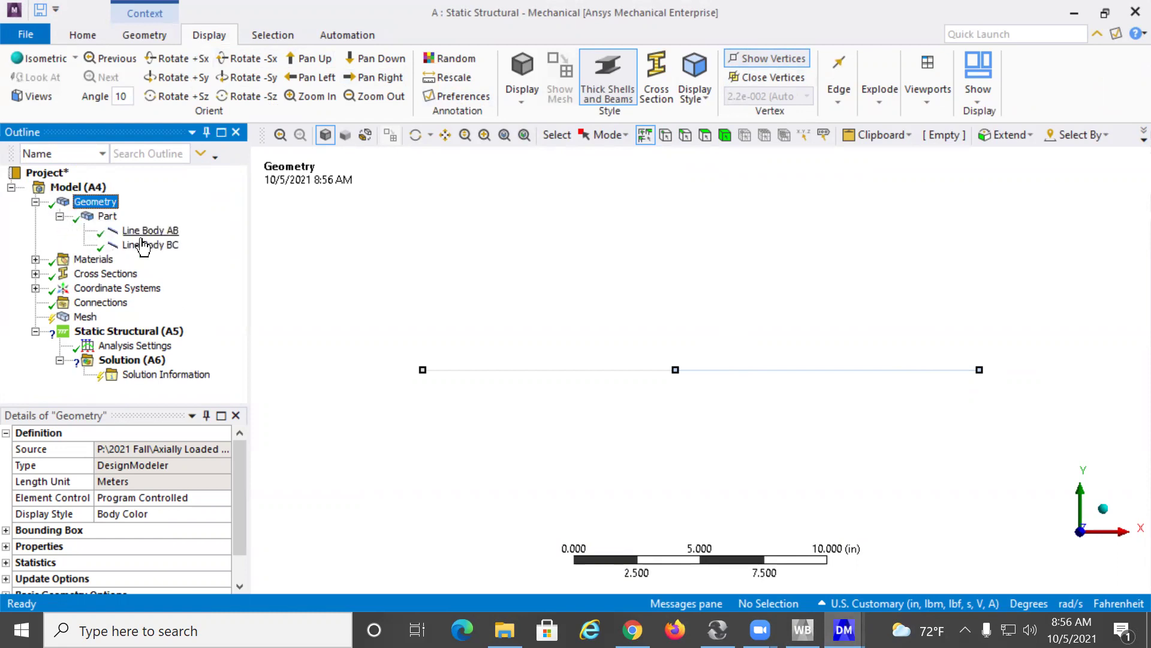
pyautogui.click(141, 245)
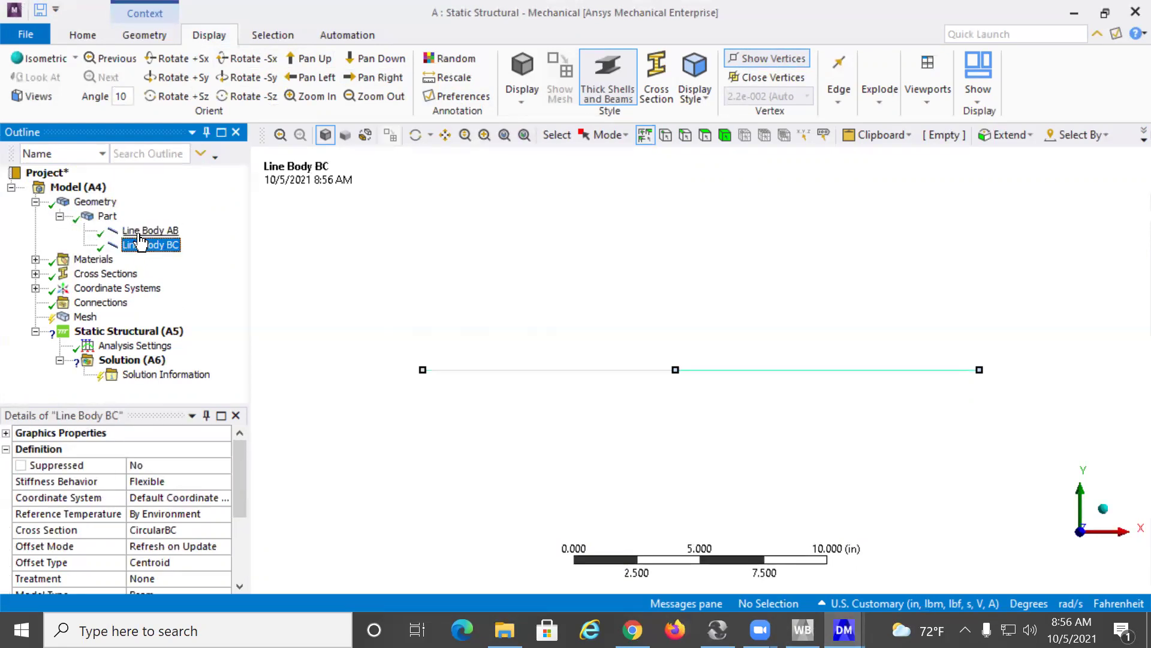
pyautogui.click(142, 231)
pyautogui.click(141, 246)
pyautogui.click(35, 259)
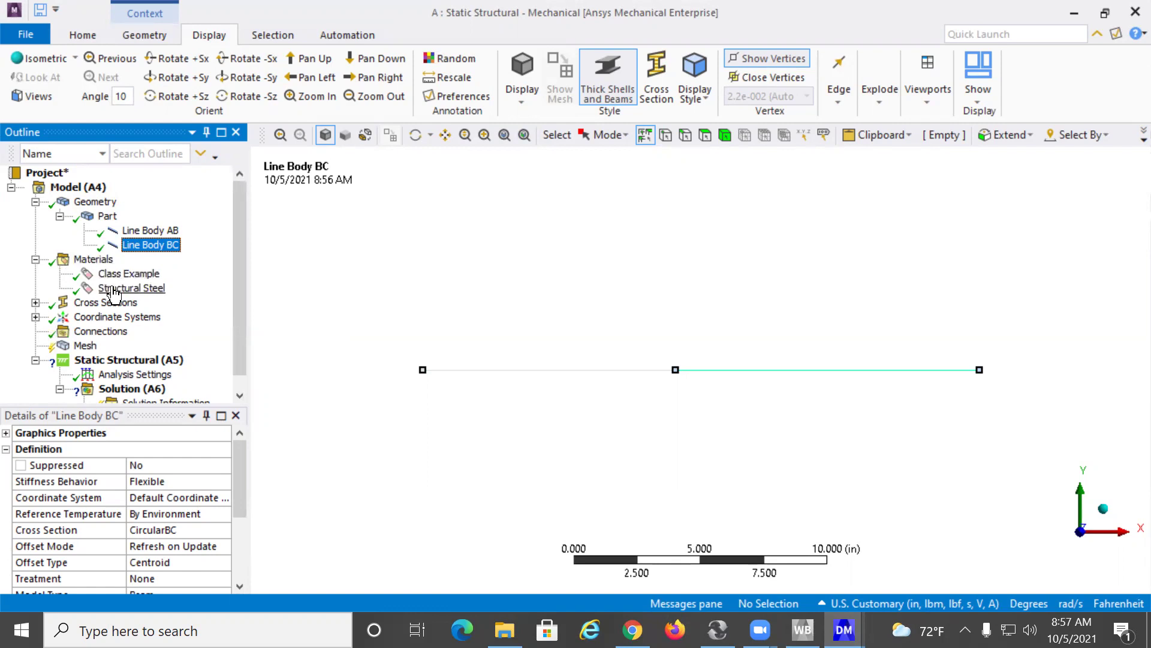
# Examine the overall geometry's volume, mass and bounding box dimensions
pyautogui.click(95, 201)
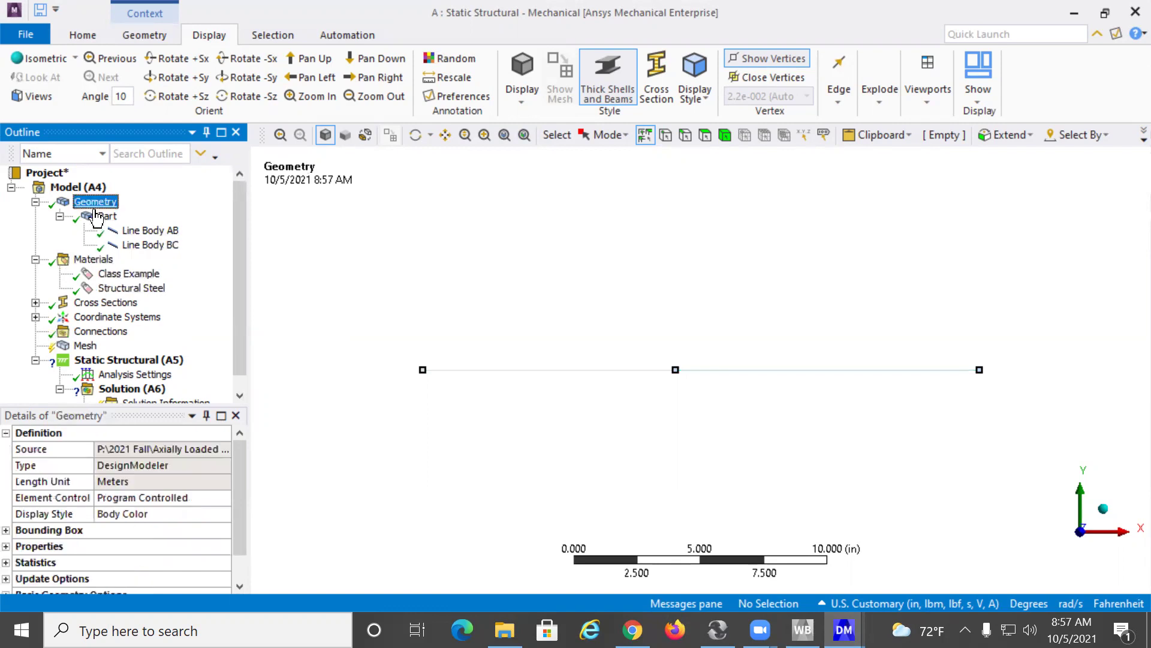
pyautogui.scroll(-1, 132, 515)
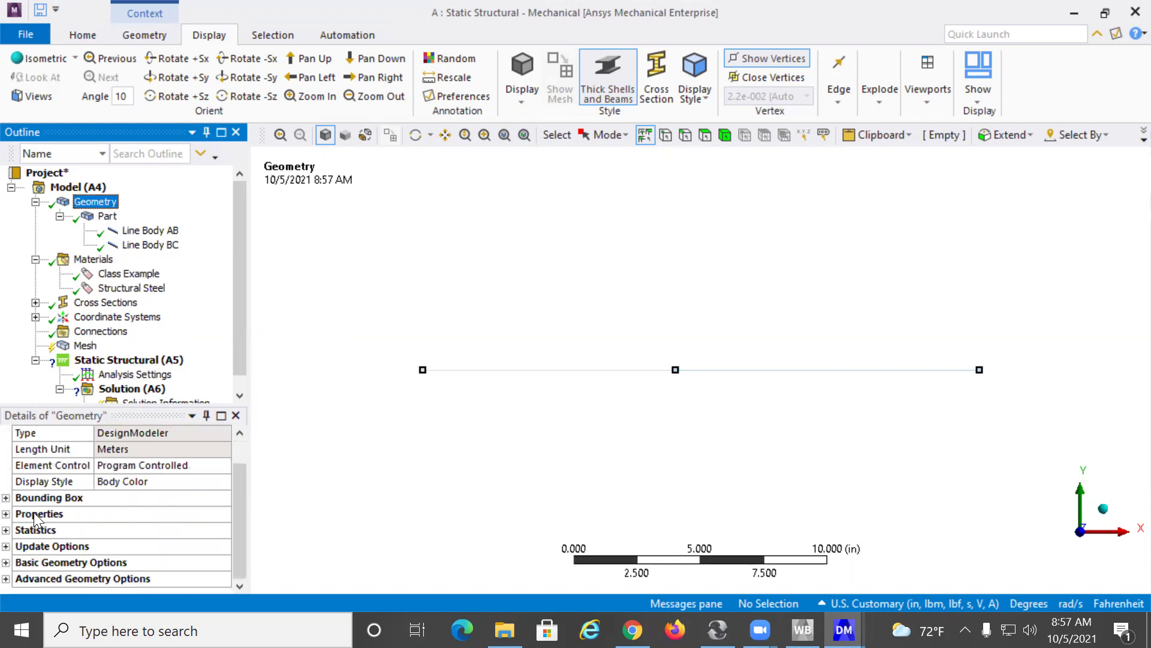
pyautogui.click(6, 513)
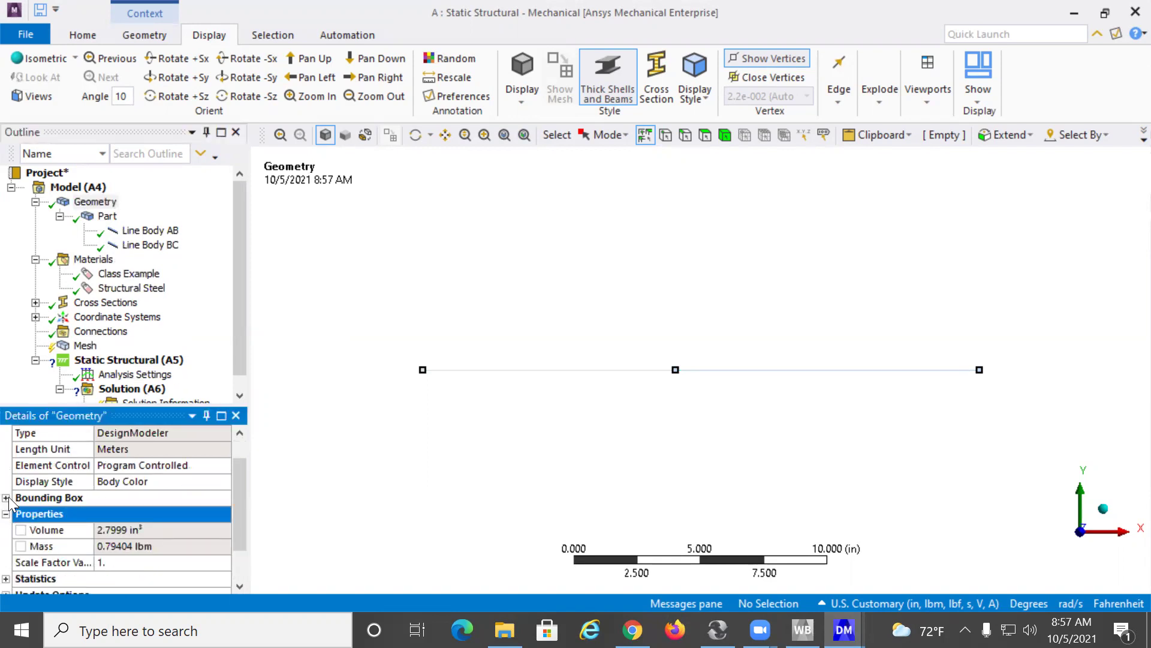
pyautogui.click(5, 497)
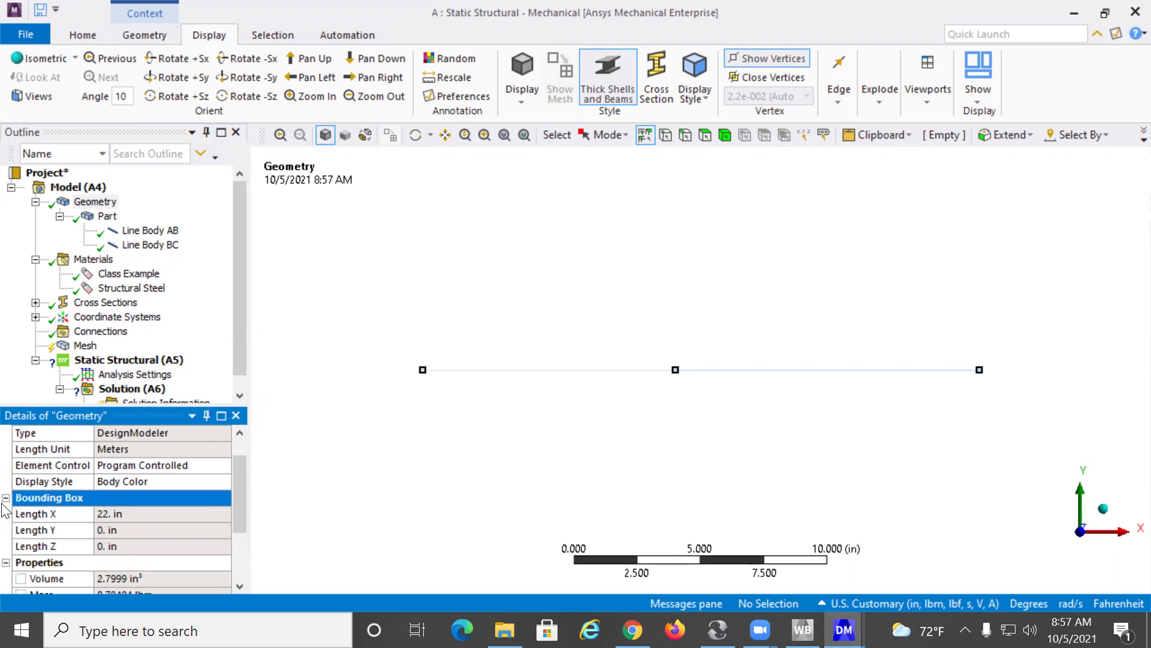
pyautogui.click(5, 498)
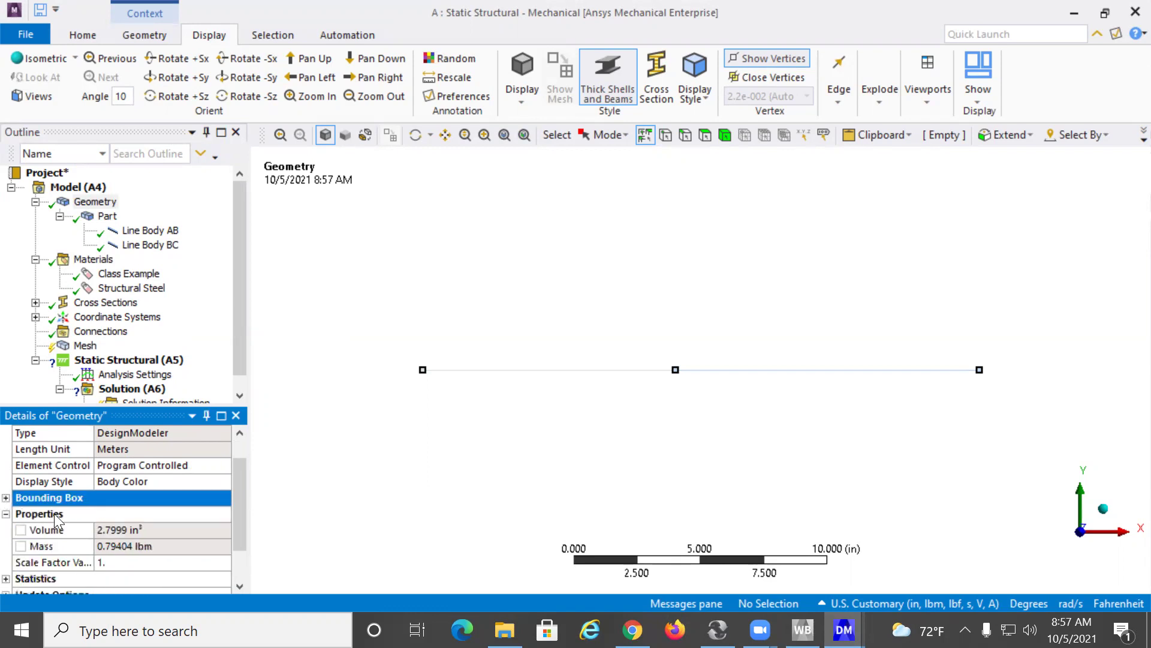
pyautogui.scroll(-1, 53, 513)
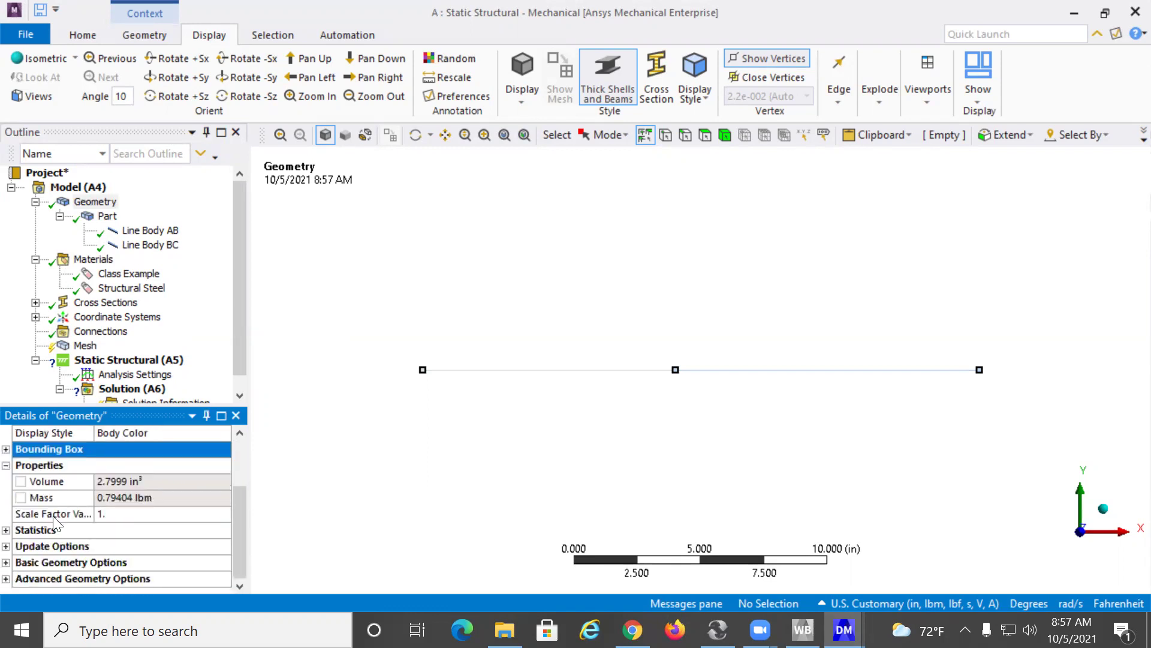
# Assign the Class Example material to the whole part containing both line bodies
pyautogui.click(100, 217)
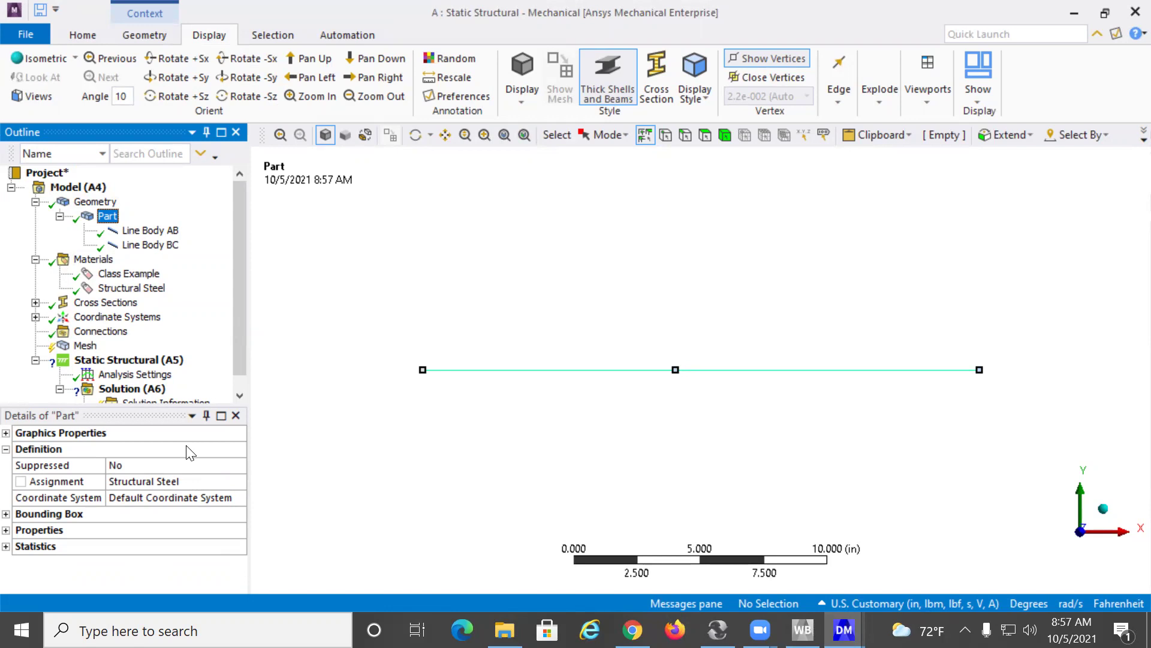
pyautogui.click(182, 482)
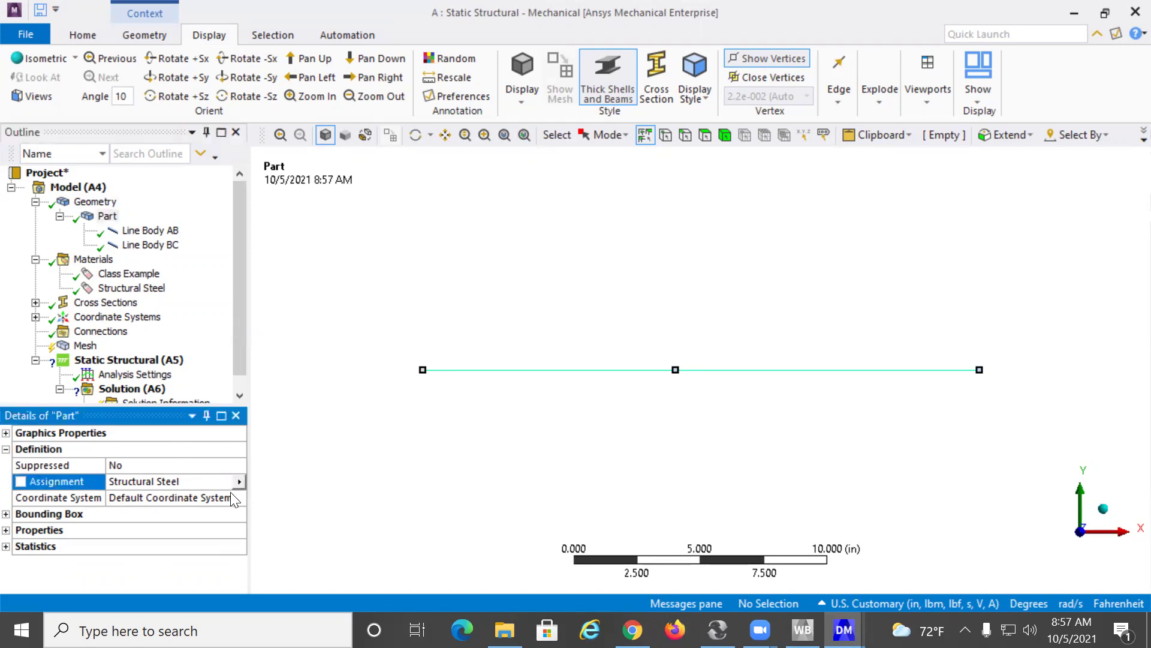
pyautogui.click(239, 482)
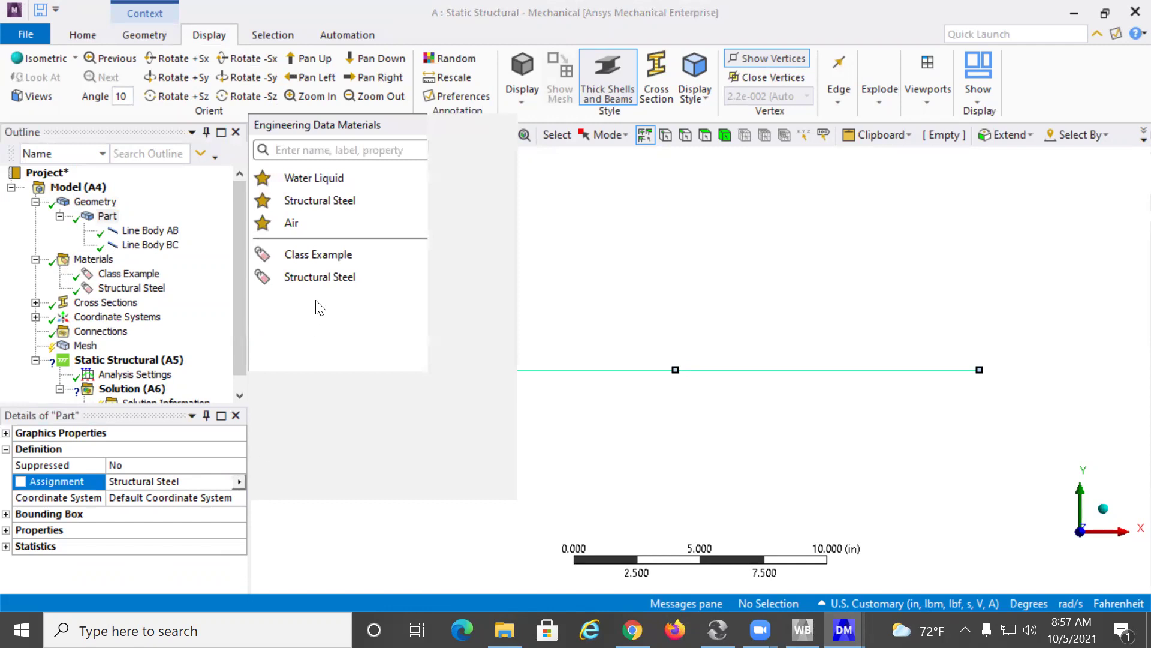
pyautogui.click(337, 258)
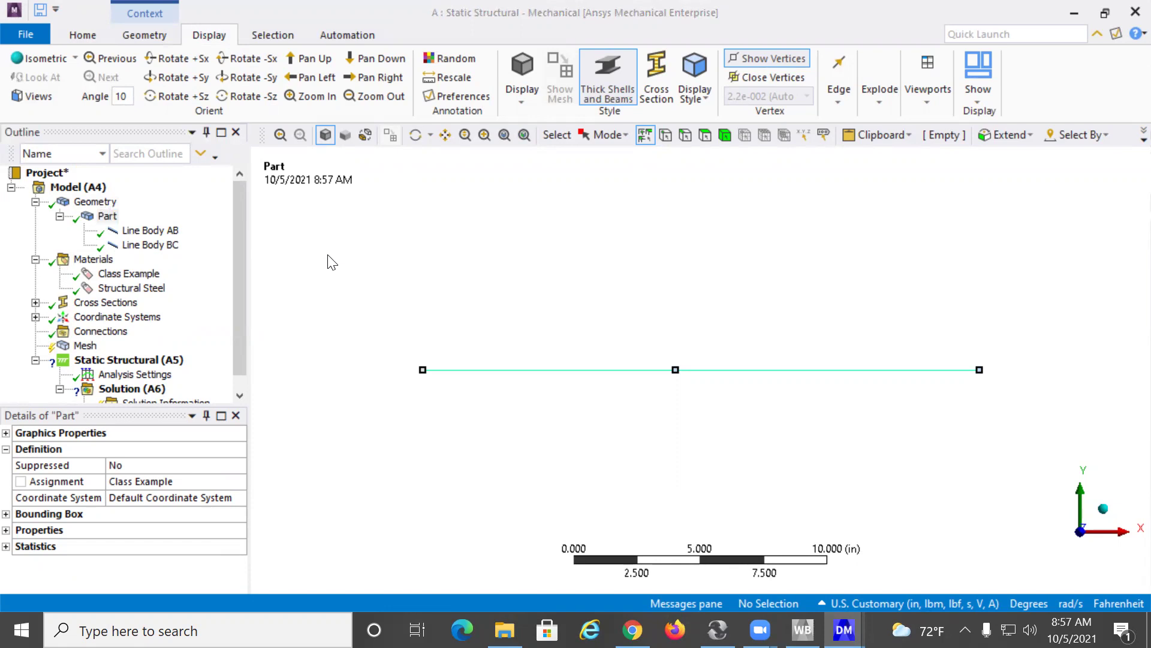
# Check the cross section and material assignments of Line Body AB and Line Body BC
pyautogui.click(150, 231)
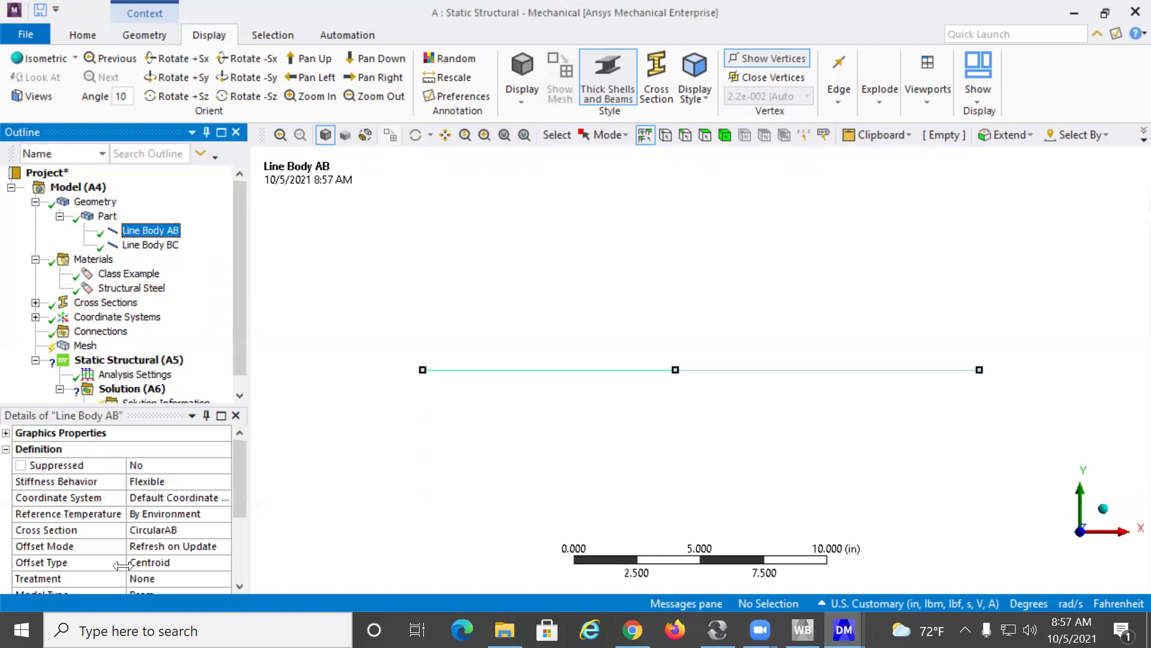
pyautogui.scroll(-3, 189, 520)
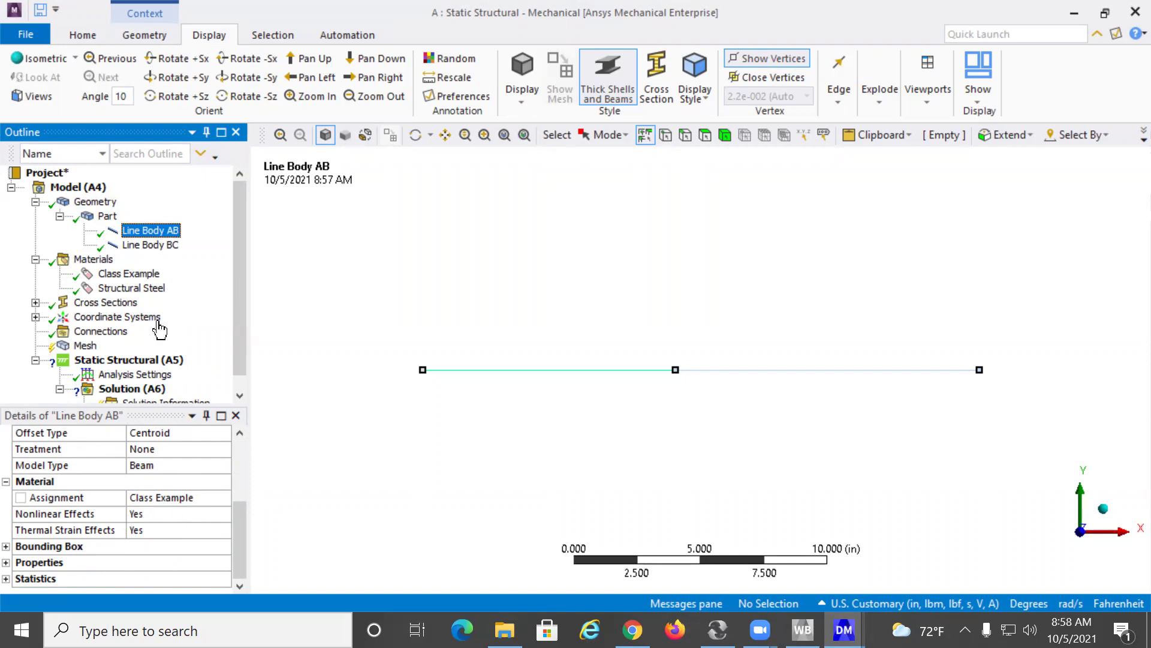
pyautogui.click(144, 246)
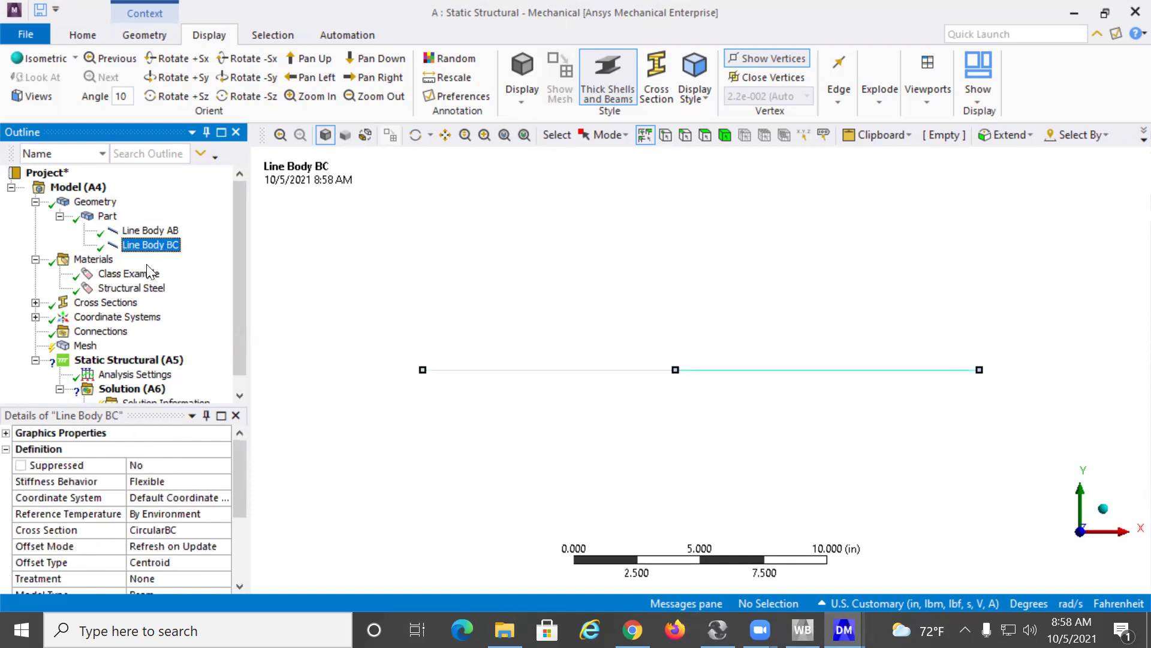
pyautogui.scroll(1, 163, 496)
pyautogui.scroll(-1, 163, 497)
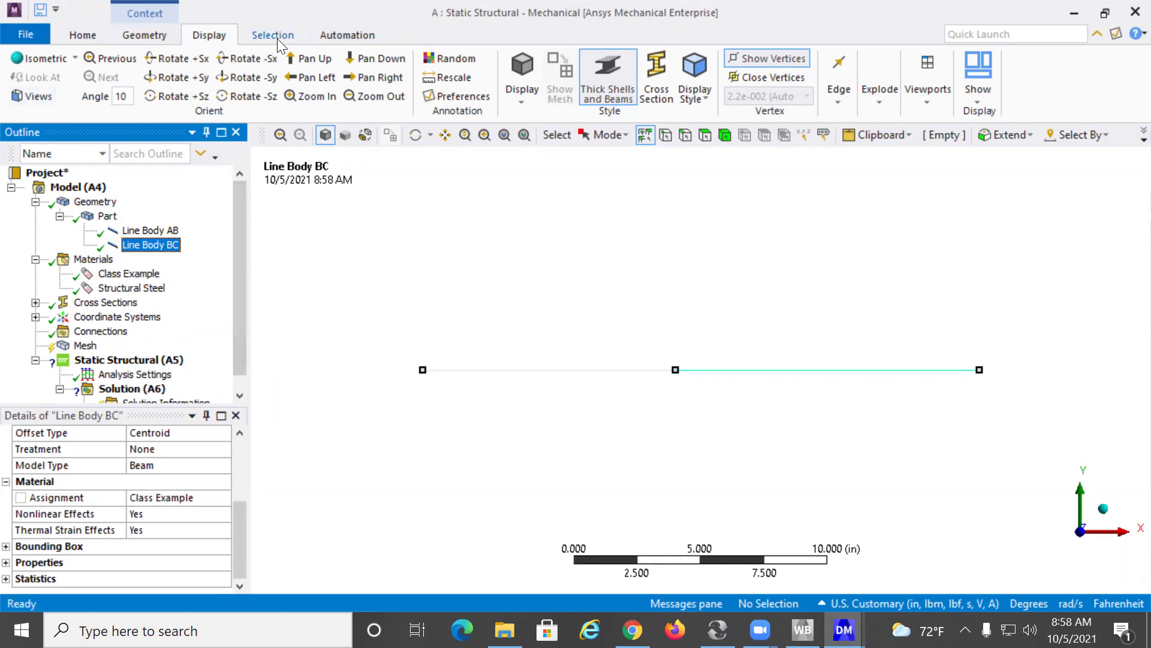
# Preview the line bodies with solid cross sections, inspect the junction between AB and BC, and switch the preview off again
pyautogui.click(656, 64)
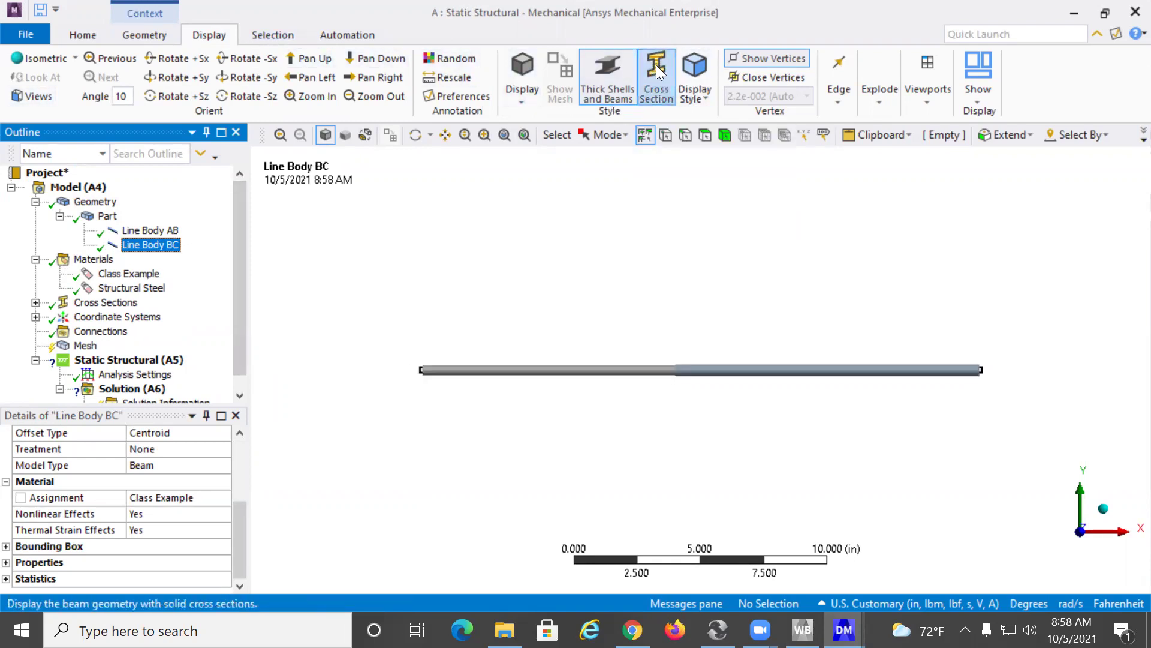
pyautogui.scroll(2, 672, 388)
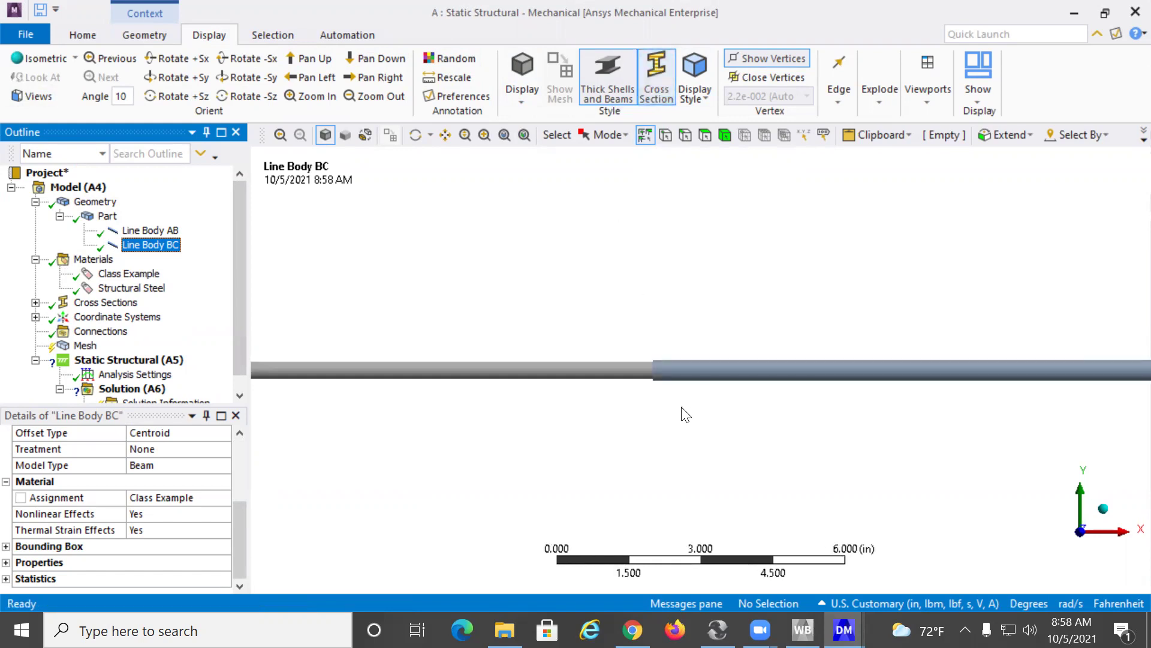
pyautogui.scroll(-2, 657, 408)
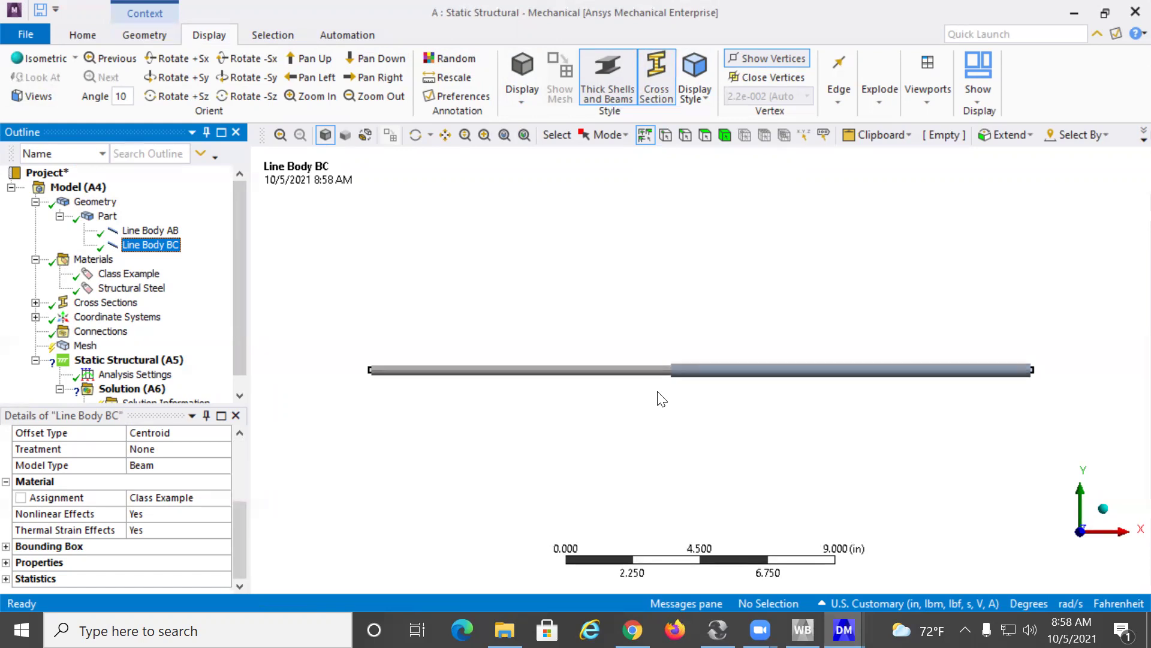
pyautogui.click(647, 72)
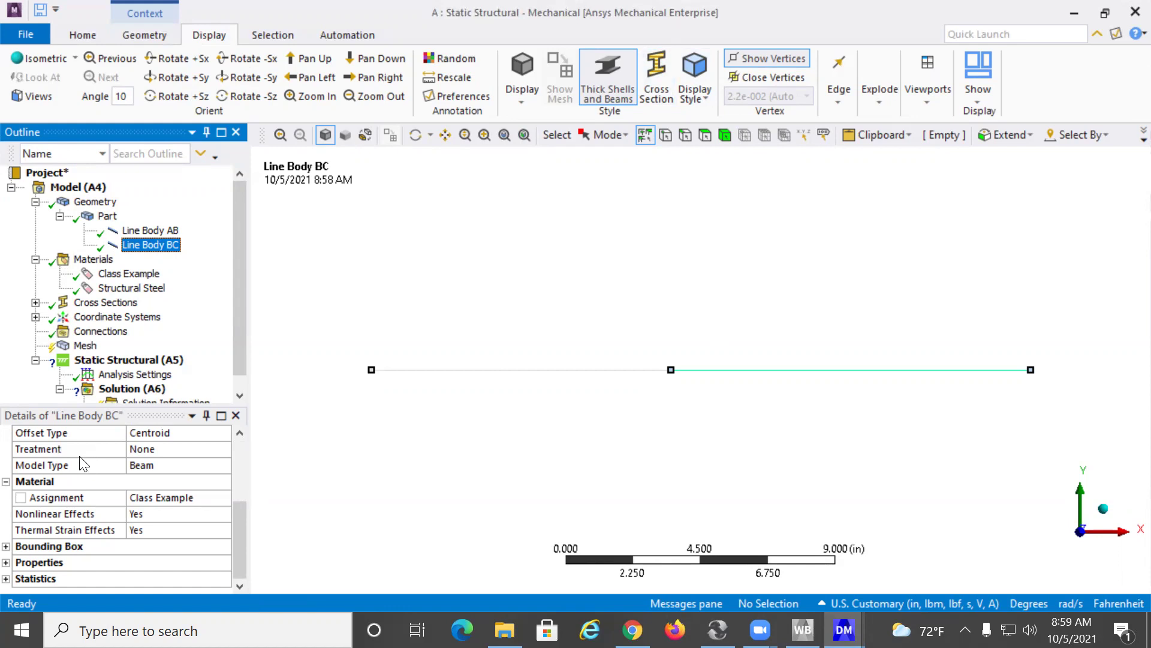
# Generate the mesh for both line bodies with the default element size and program-controlled element order
pyautogui.click(83, 347)
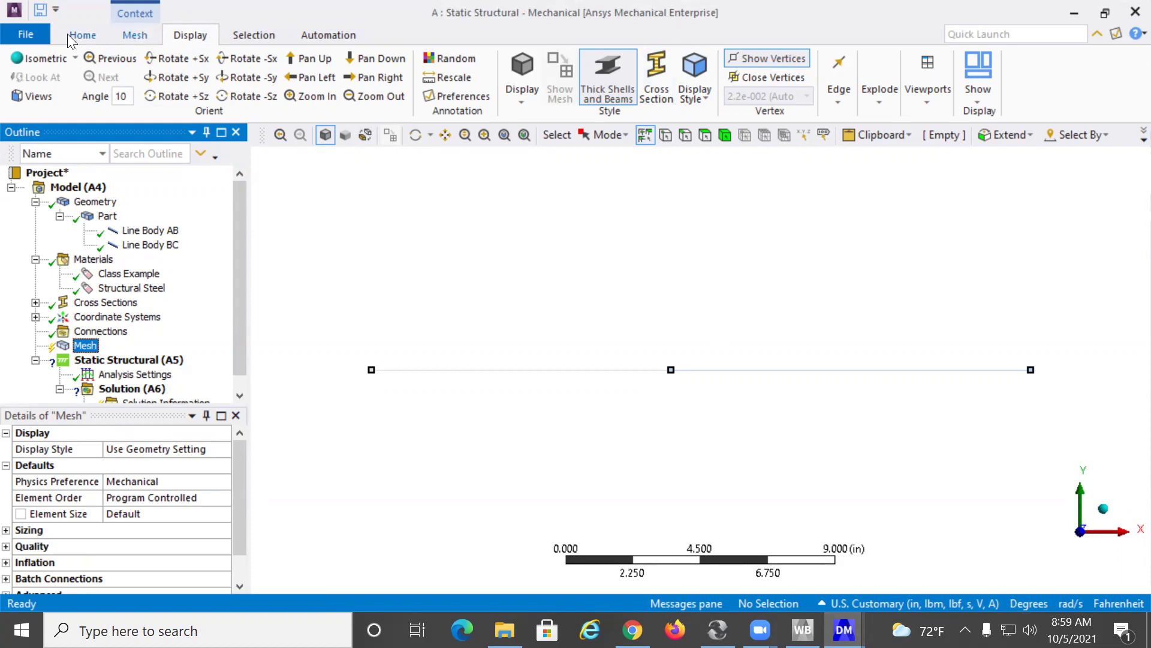
pyautogui.click(139, 35)
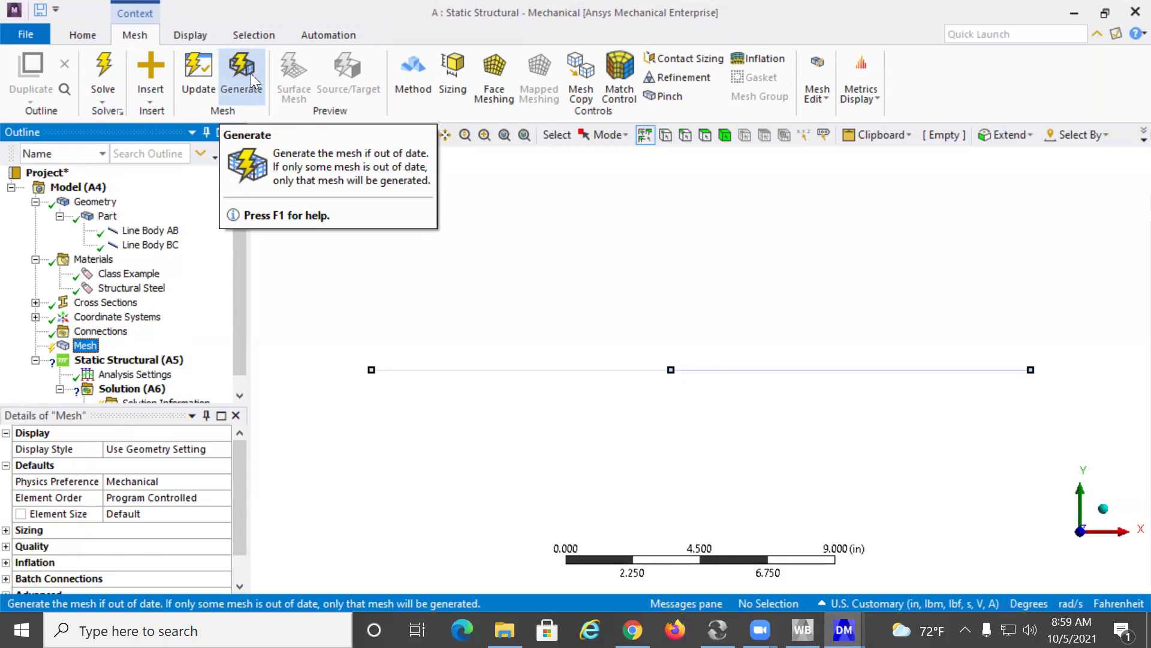
pyautogui.rightClick(92, 346)
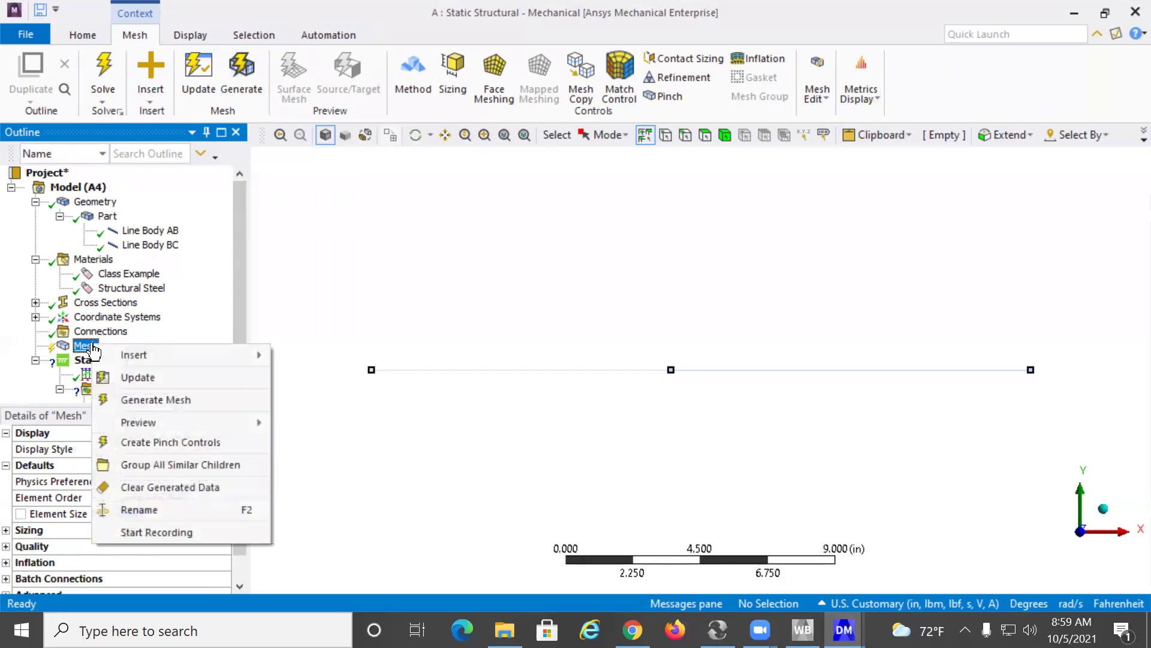
pyautogui.click(132, 401)
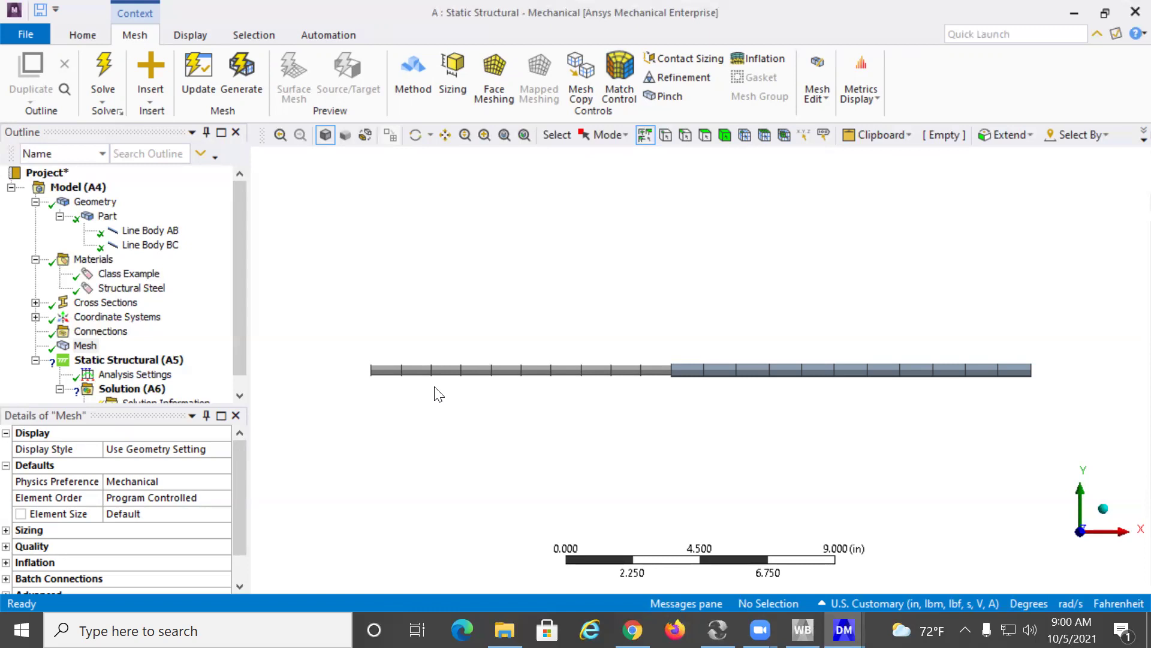
# Turn off the mesh and the thick shells and beams display so the bodies show as plain lines with vertices
pyautogui.scroll(-1, 141, 294)
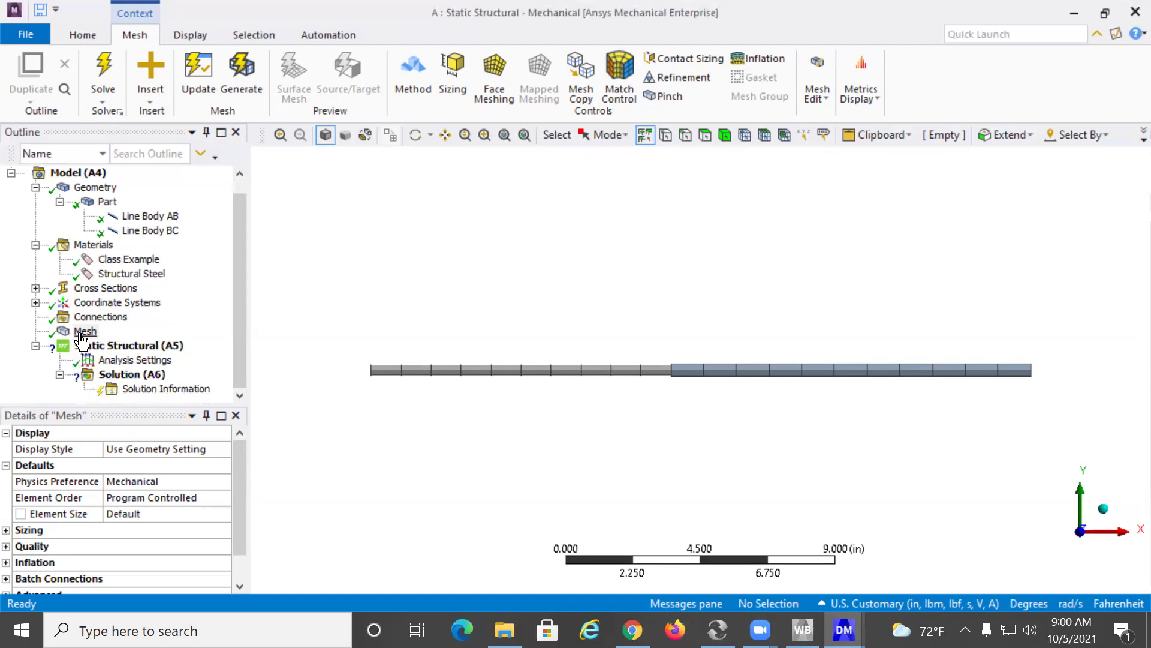
pyautogui.click(117, 346)
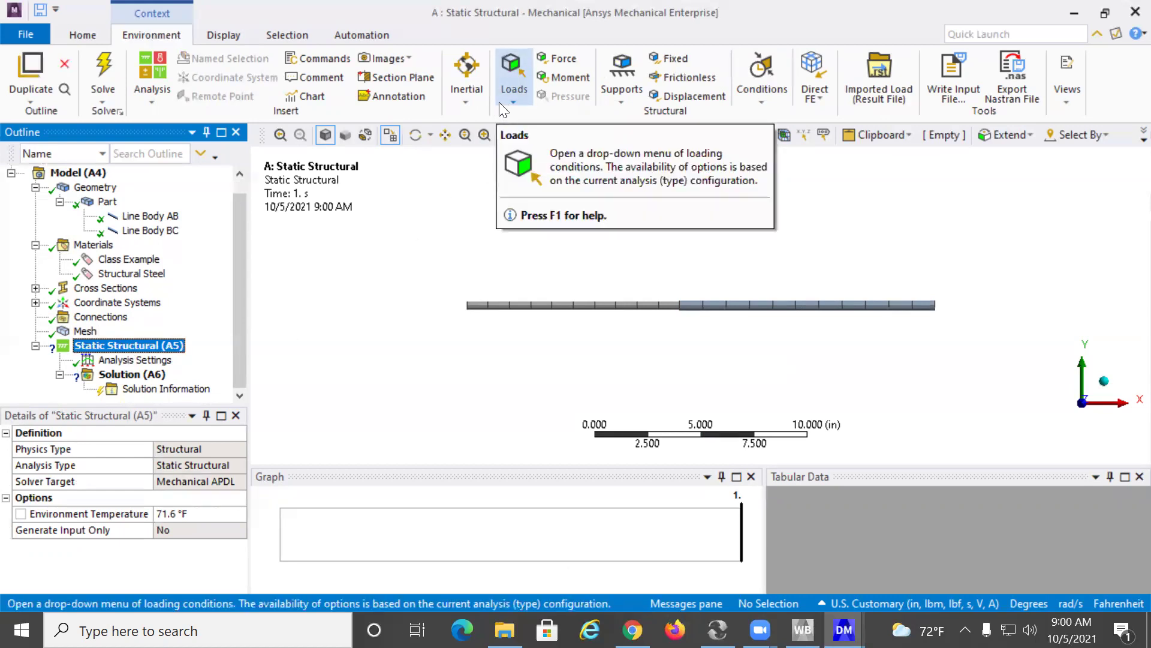
pyautogui.click(96, 188)
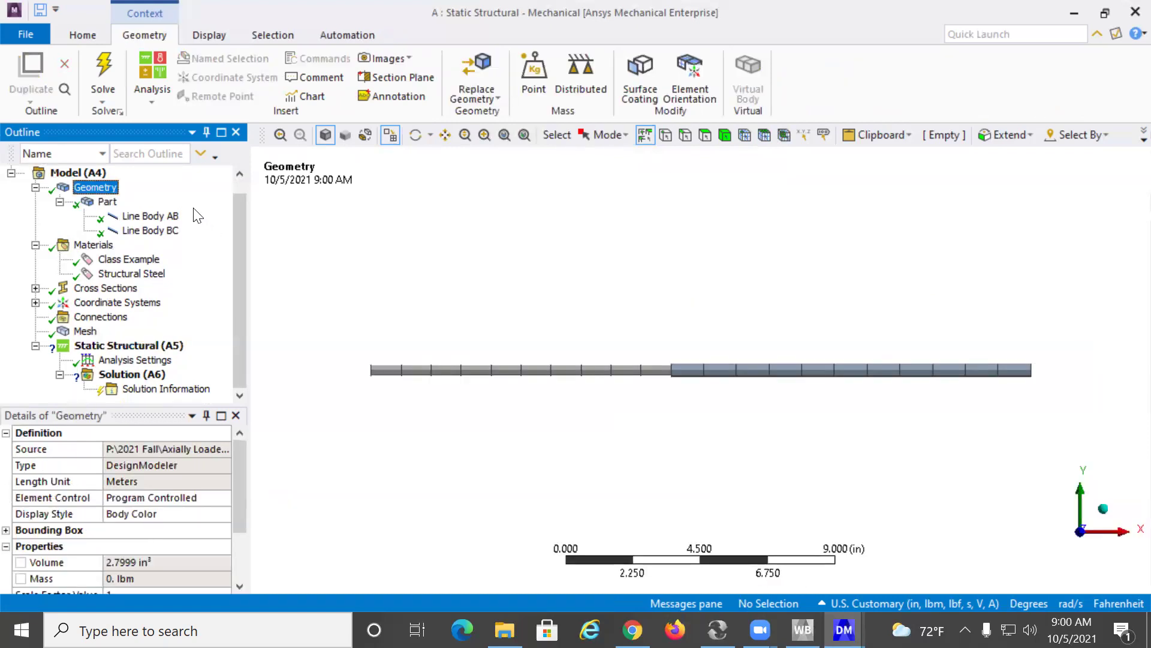
pyautogui.click(211, 35)
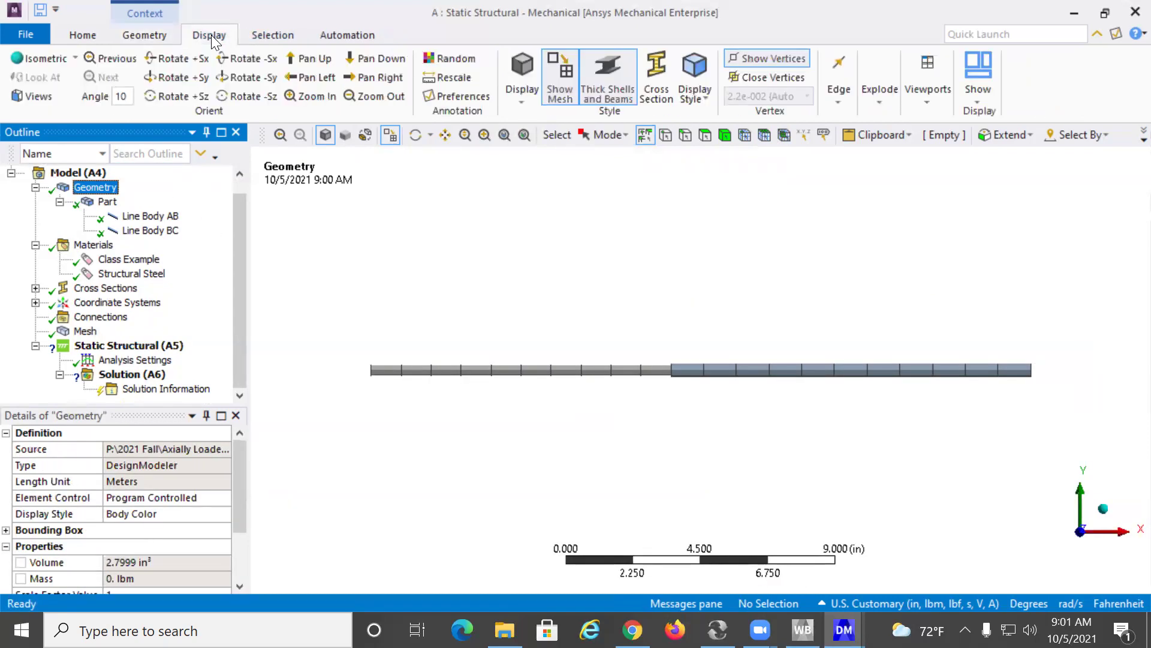
pyautogui.click(616, 78)
pyautogui.click(548, 87)
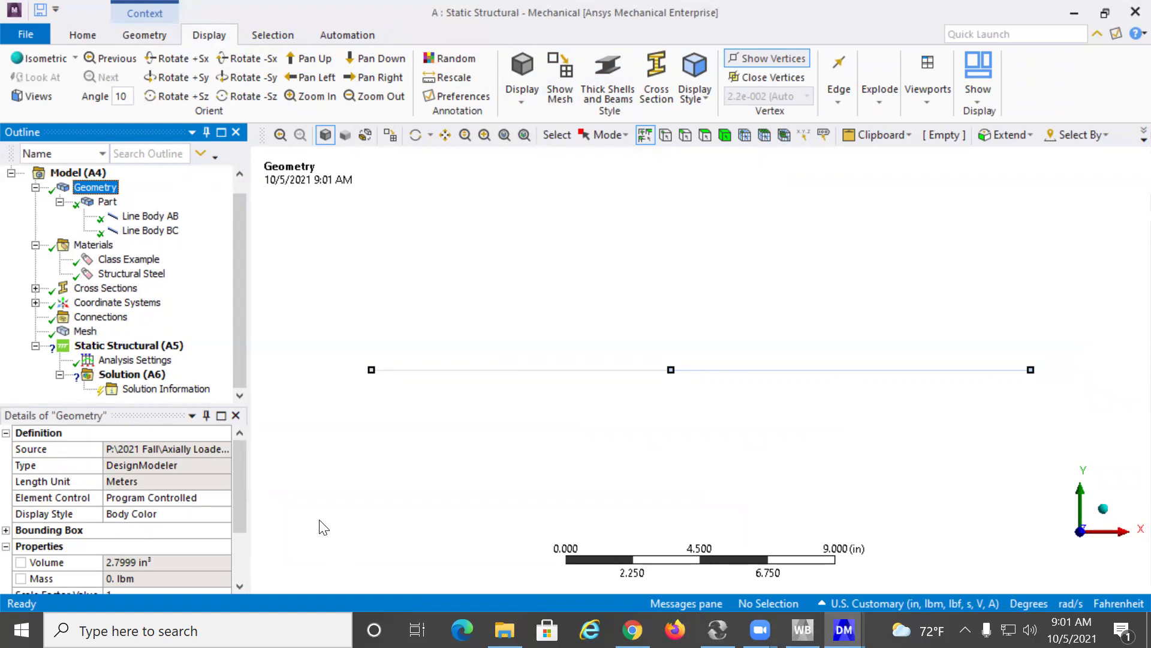
# Add a force to the static structural analysis and scope it to the middle vertex shared by Line Body AB and BC
pyautogui.click(114, 346)
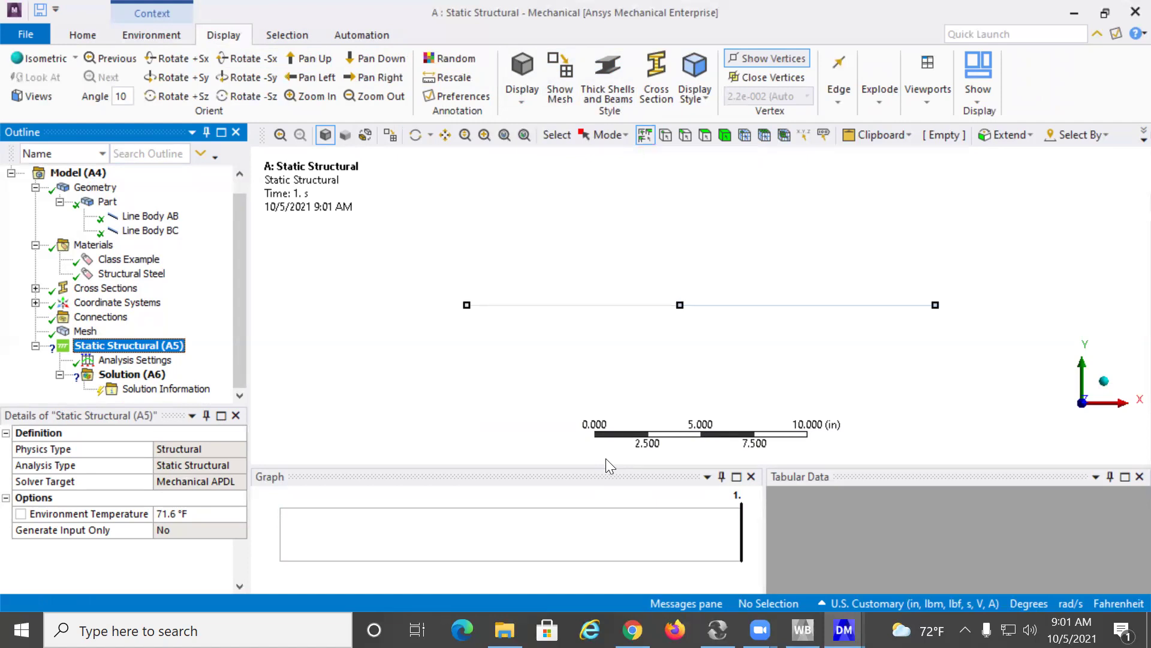
pyautogui.click(149, 36)
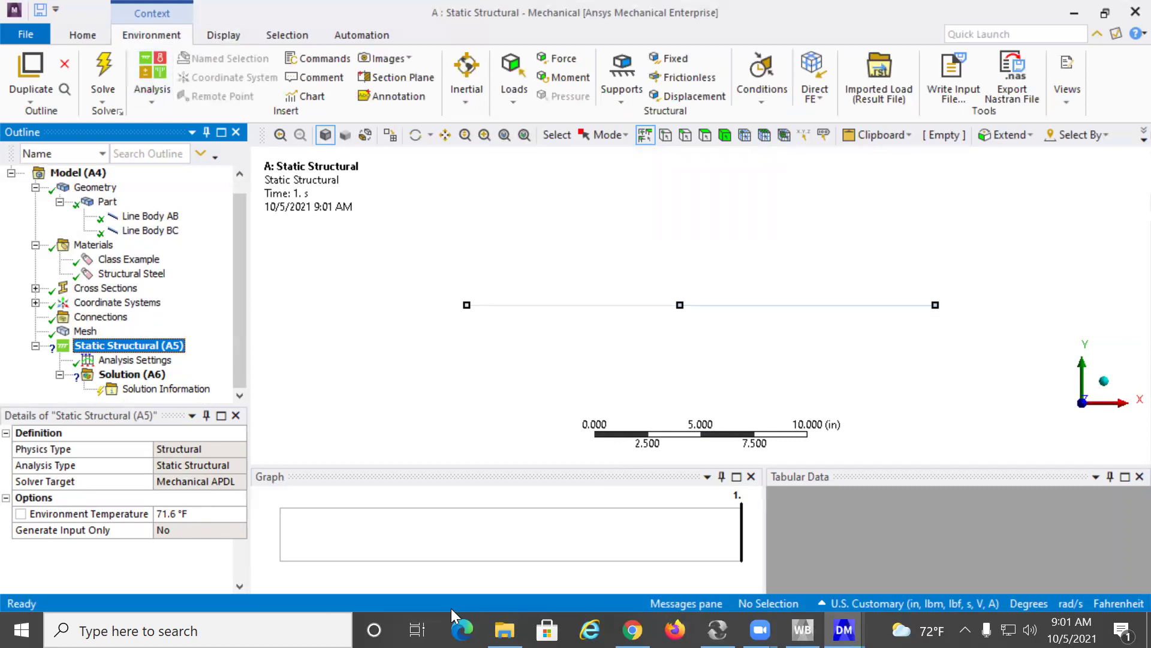
pyautogui.click(507, 92)
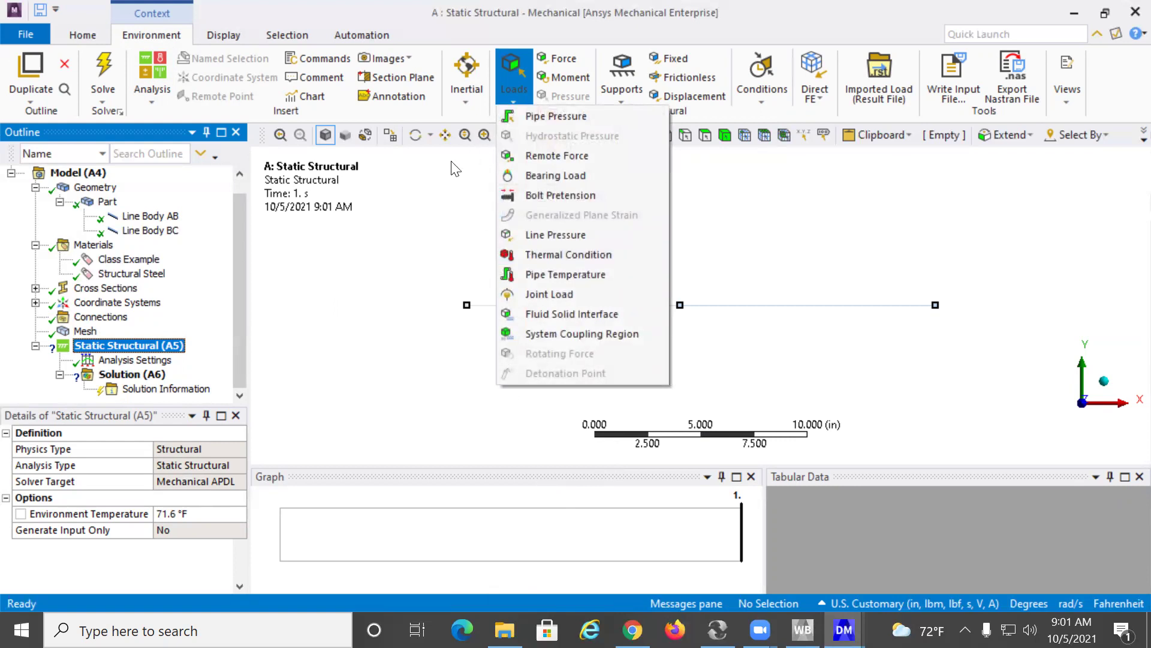
pyautogui.click(567, 58)
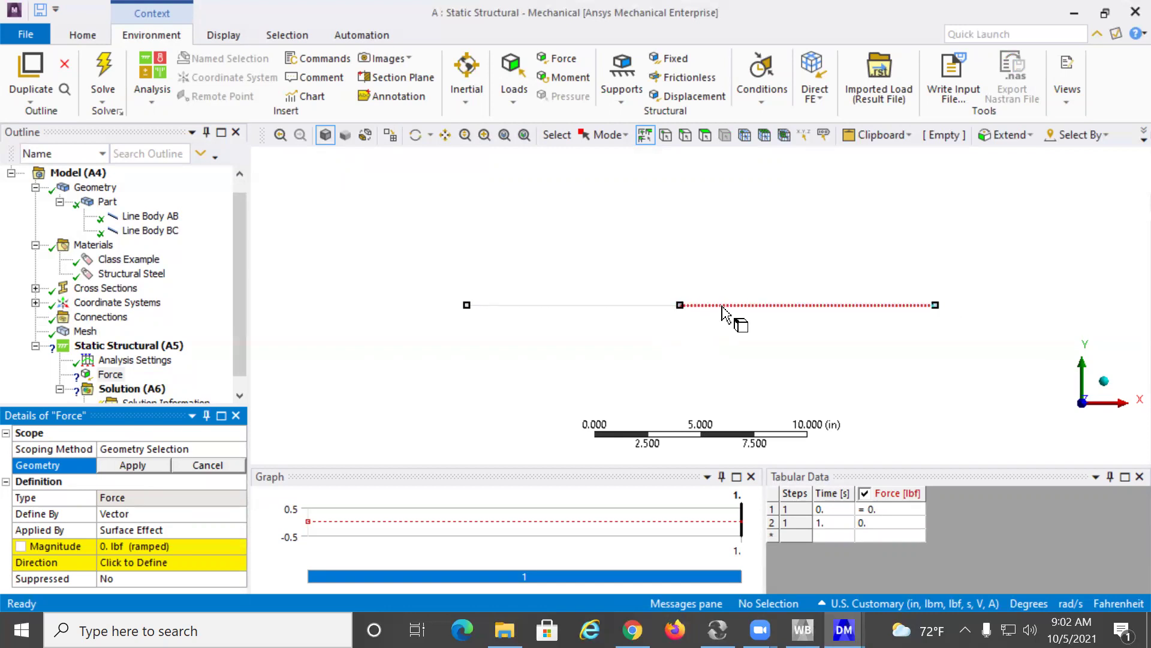
pyautogui.click(680, 305)
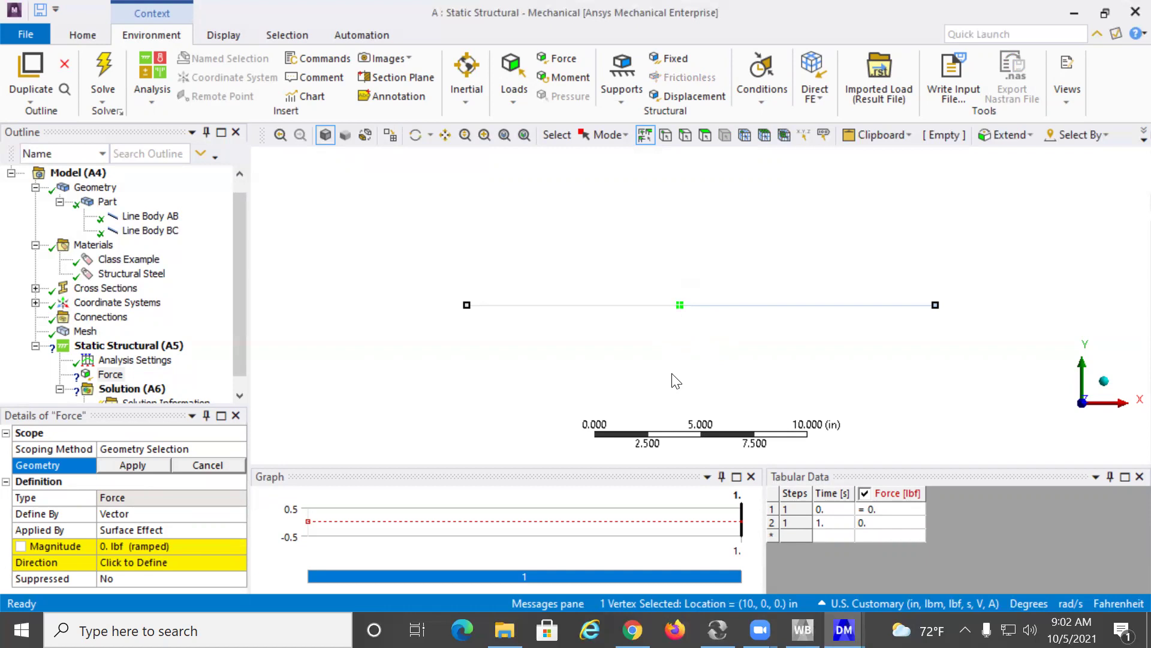
pyautogui.click(123, 466)
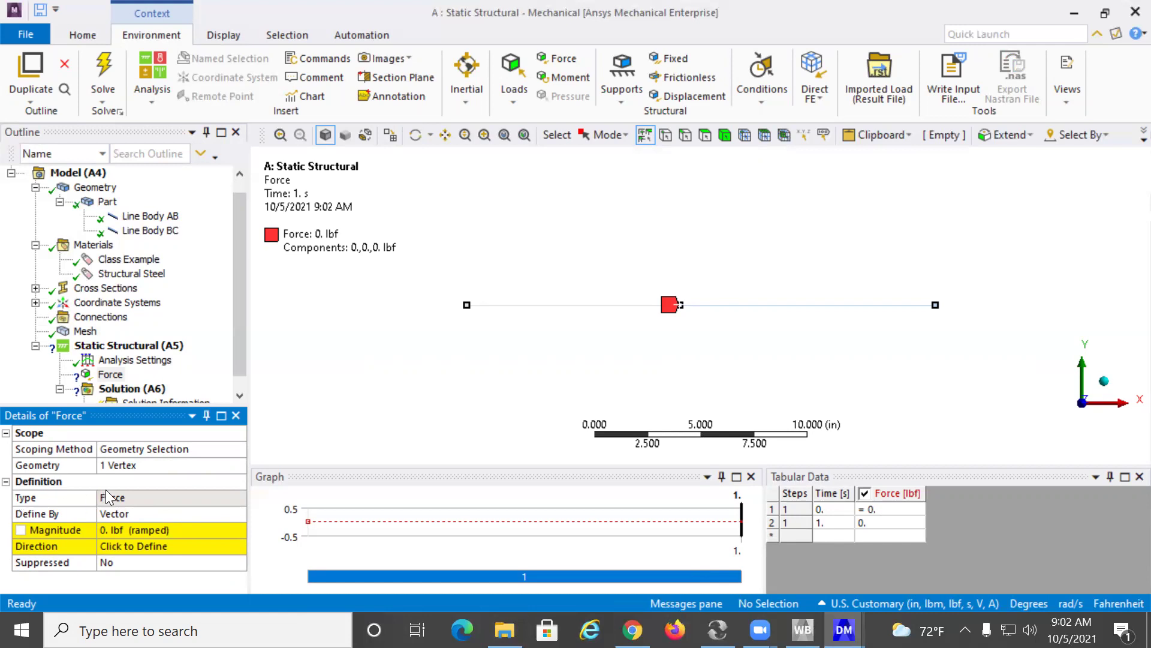
# Define the force by components and set its X component to 1000 lbf
pyautogui.click(141, 514)
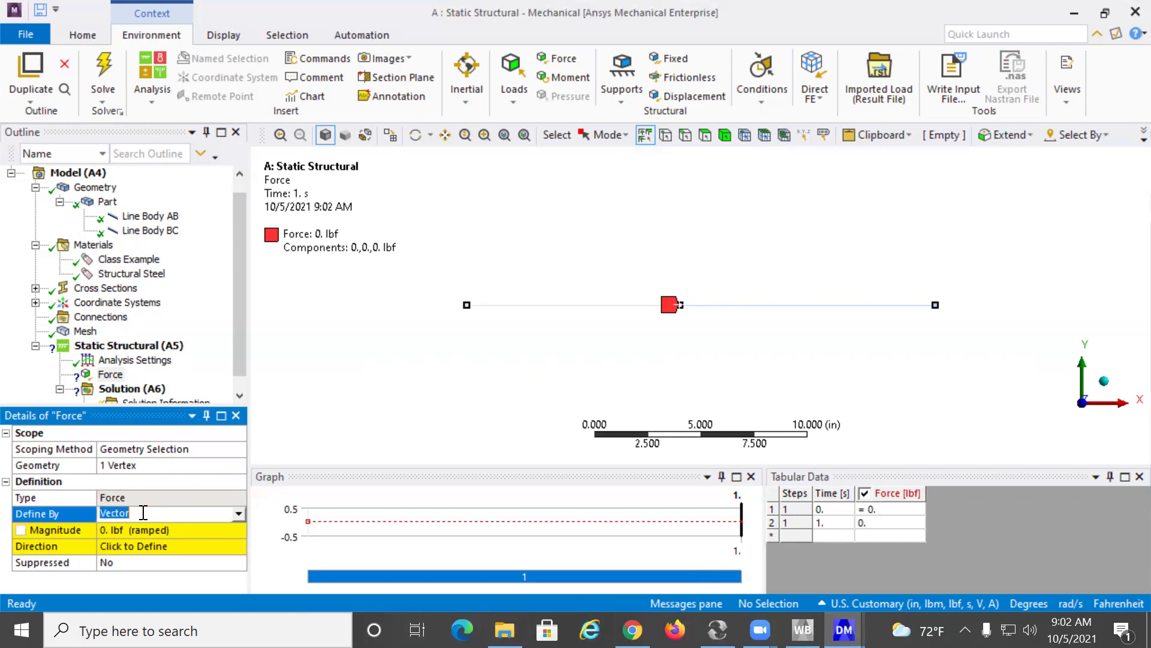
pyautogui.click(239, 514)
pyautogui.click(131, 529)
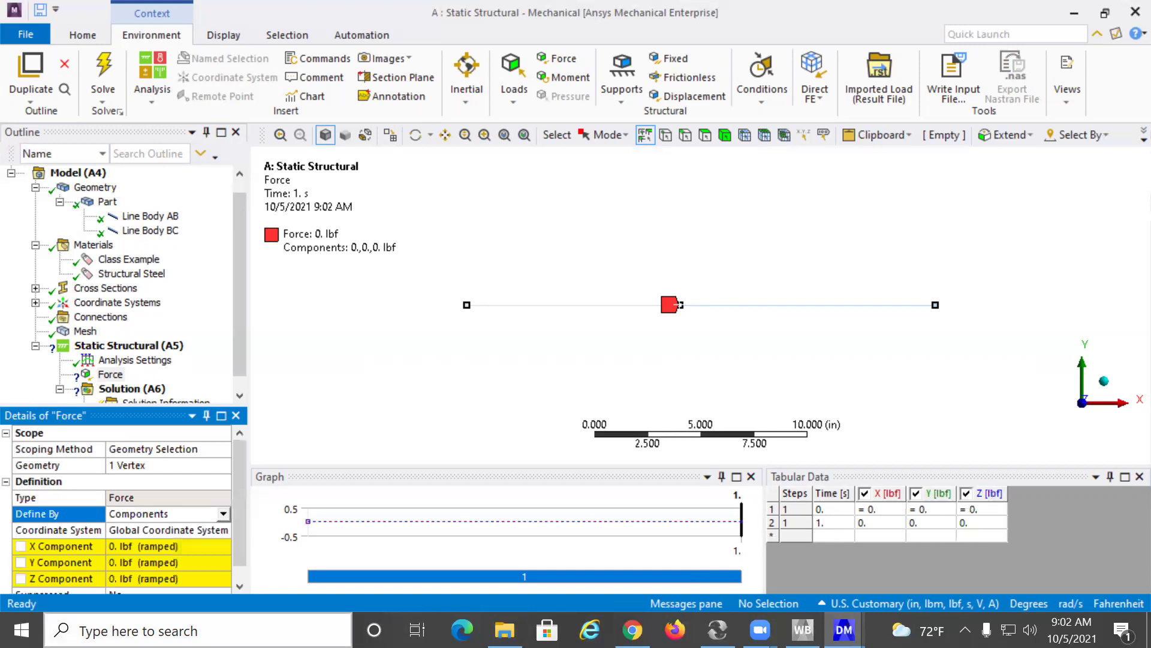
pyautogui.click(115, 545)
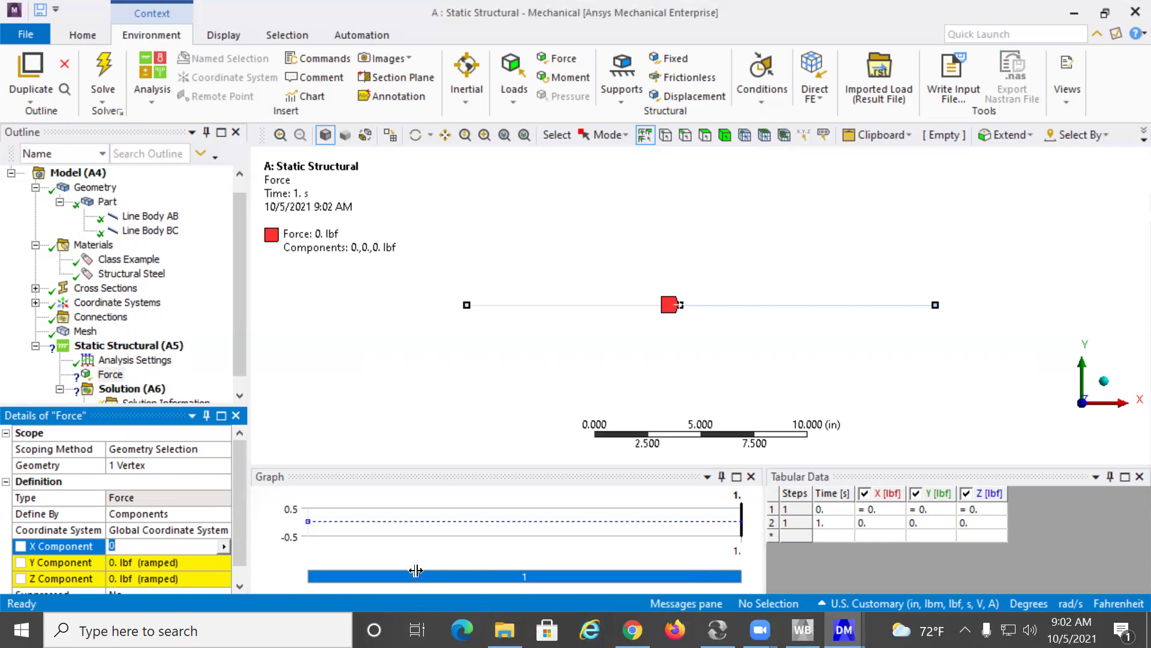
pyautogui.write('1000')
pyautogui.press('Return')
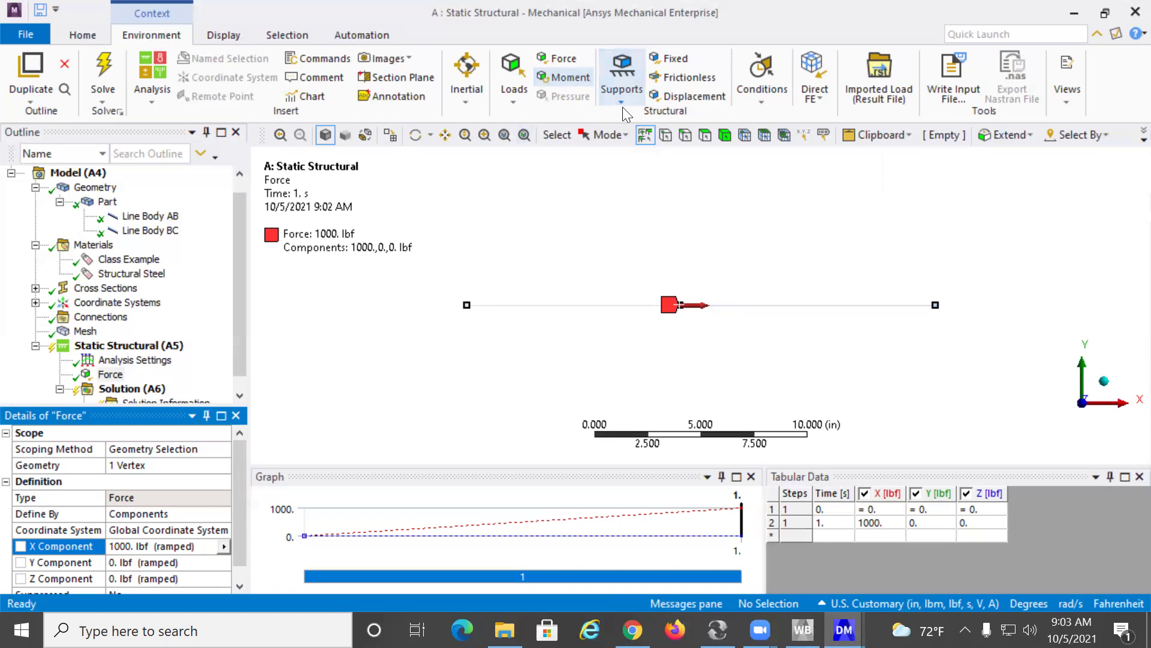
# Add a fixed support at the end vertex of Line Body AB located at the origin
pyautogui.click(667, 56)
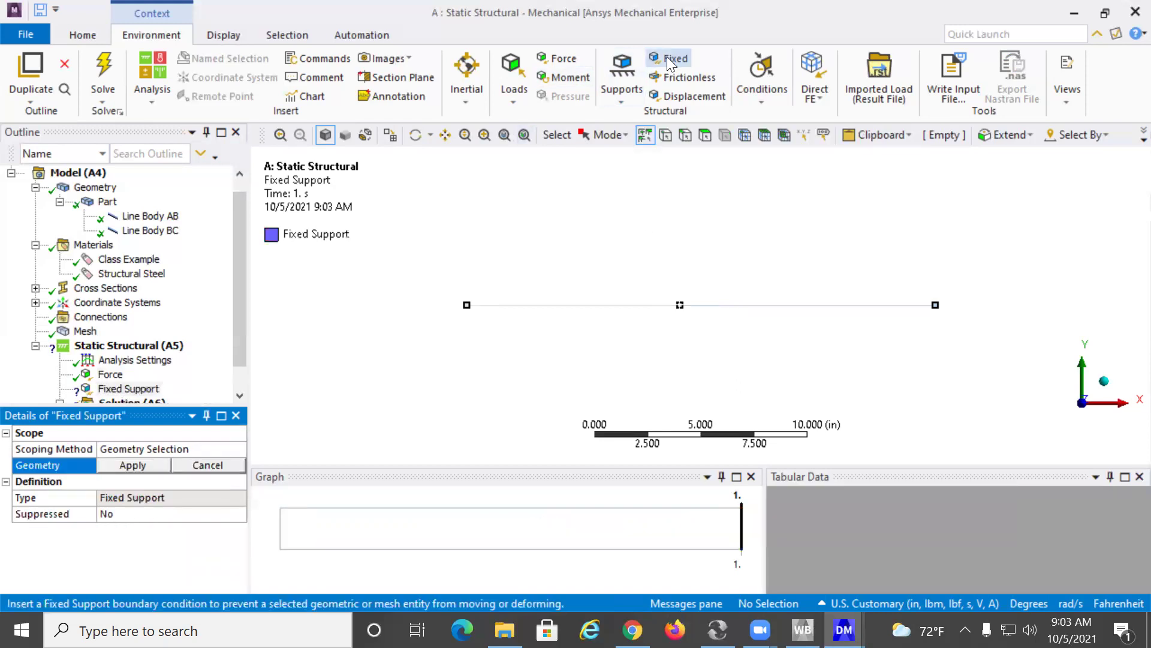
pyautogui.click(468, 309)
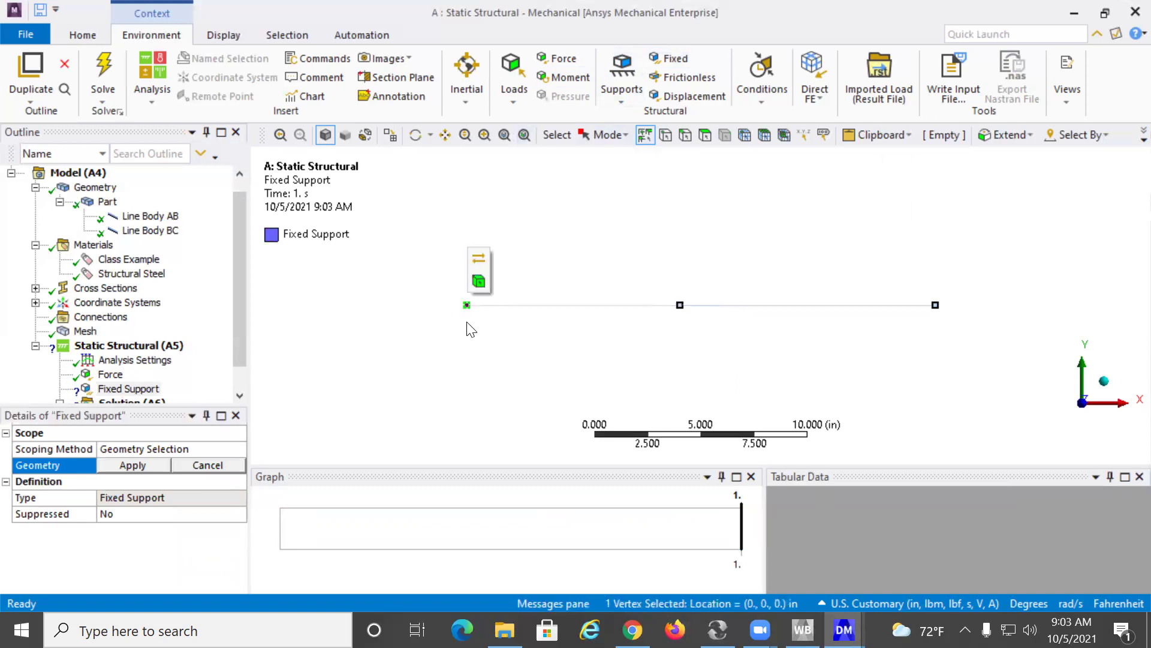
pyautogui.click(124, 464)
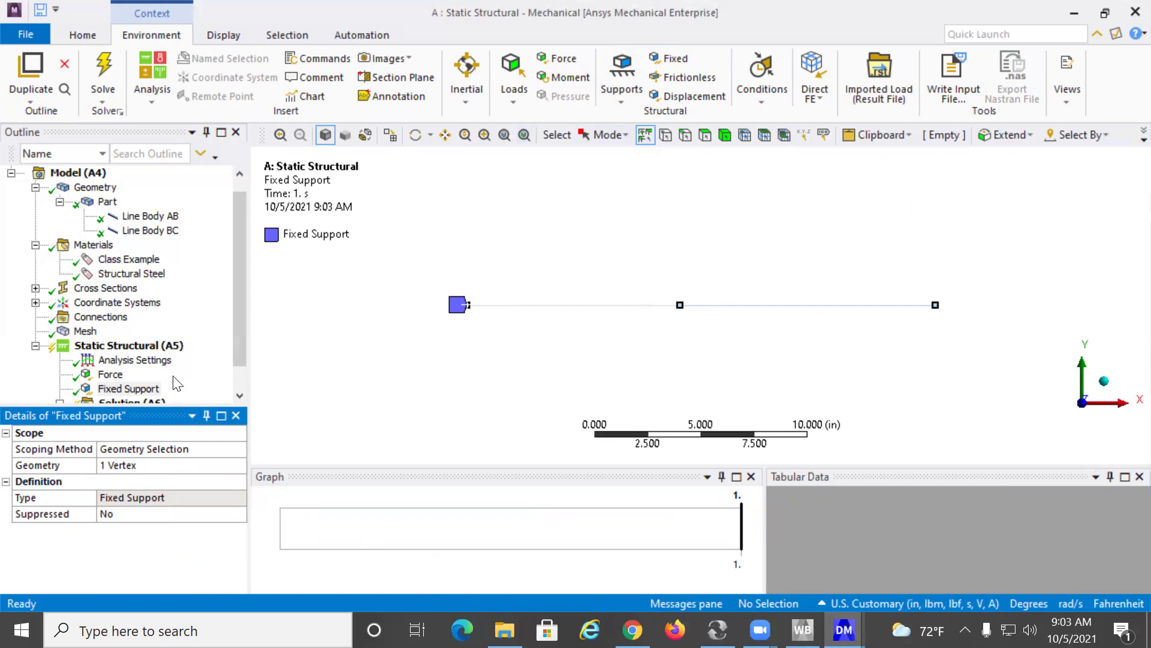
# Add a displacement at the outer end vertex of Line Body BC and set its X component to 0.002 in
pyautogui.click(674, 94)
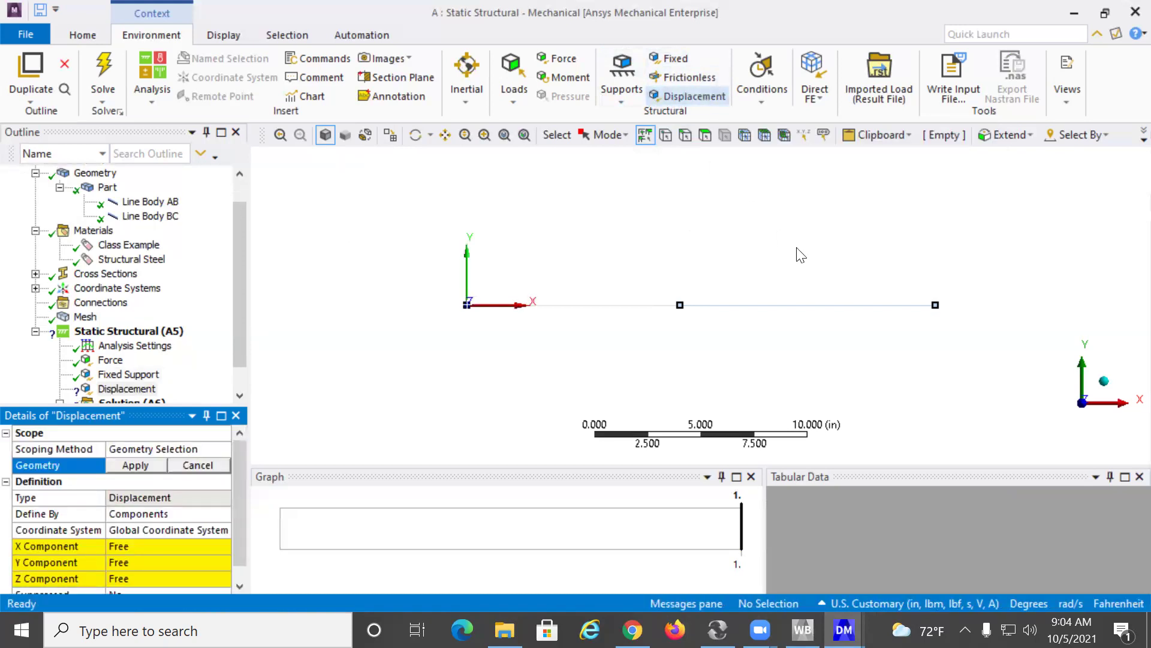
pyautogui.click(937, 307)
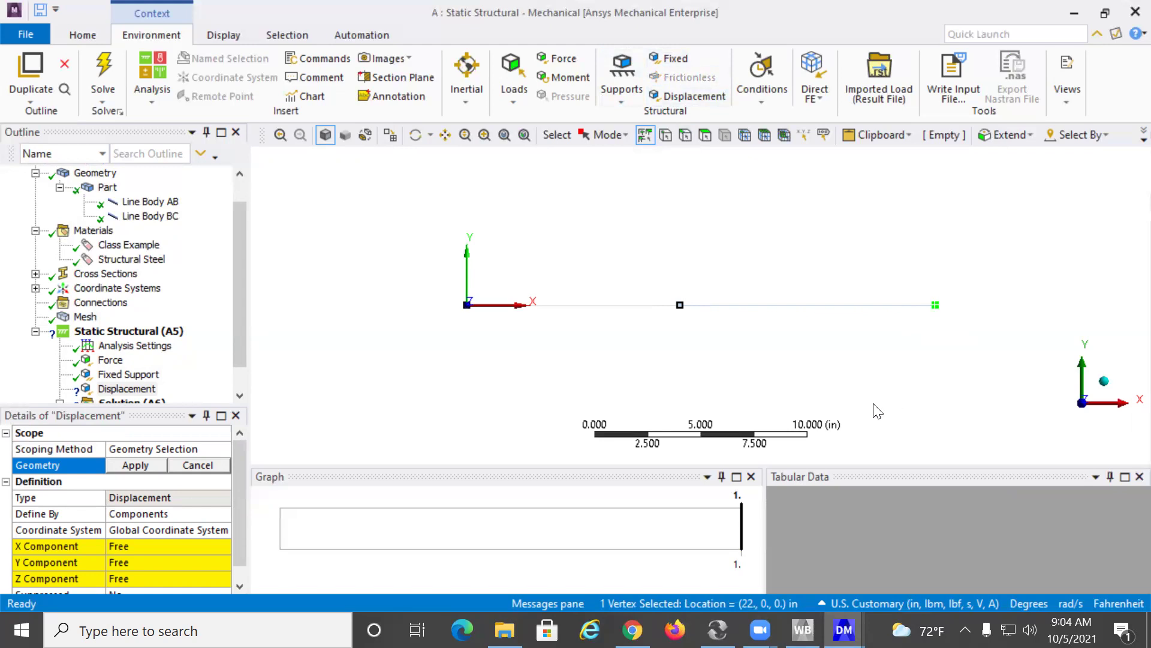
pyautogui.click(121, 466)
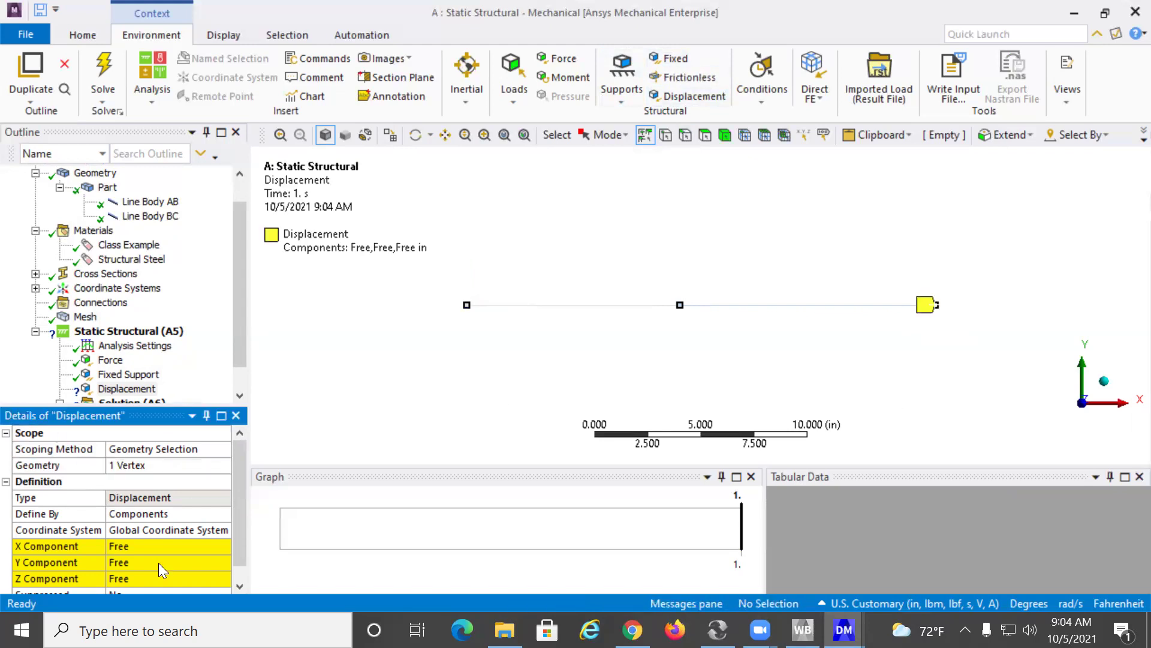
pyautogui.scroll(-1, 161, 559)
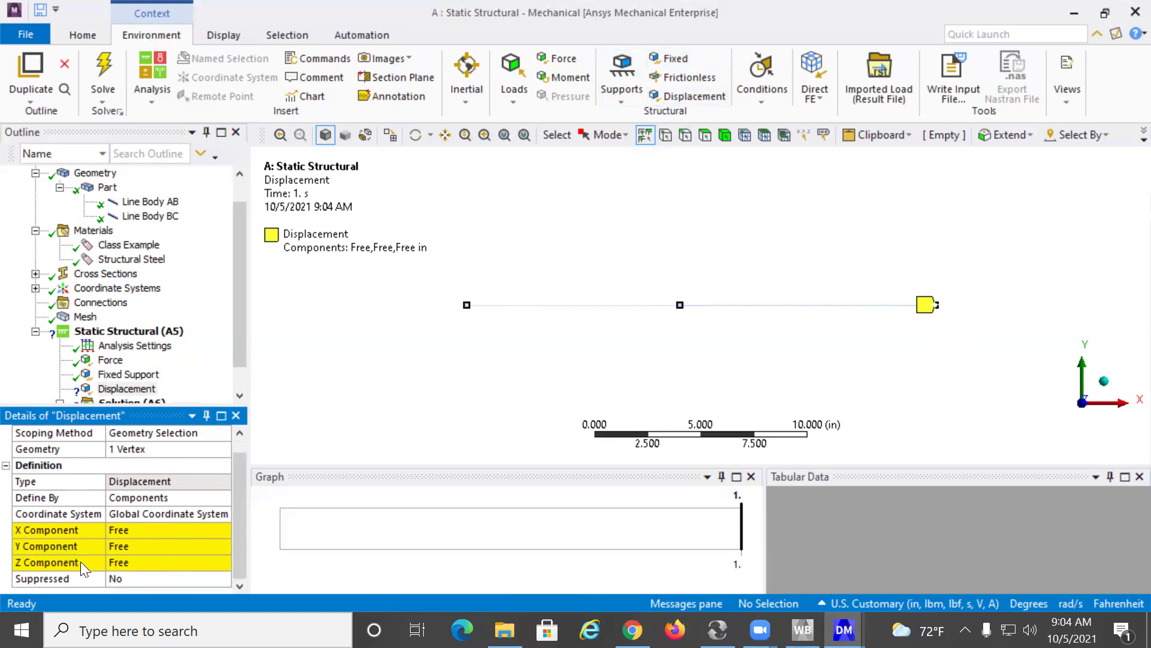
pyautogui.click(129, 531)
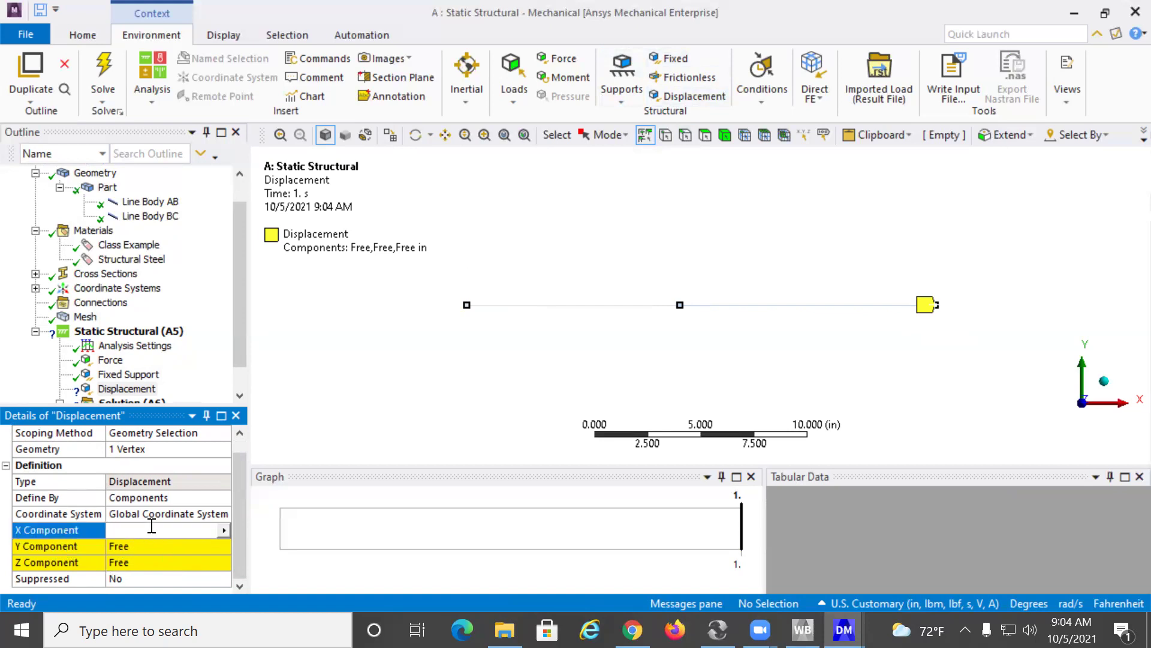
pyautogui.write('.002')
pyautogui.press('Return')
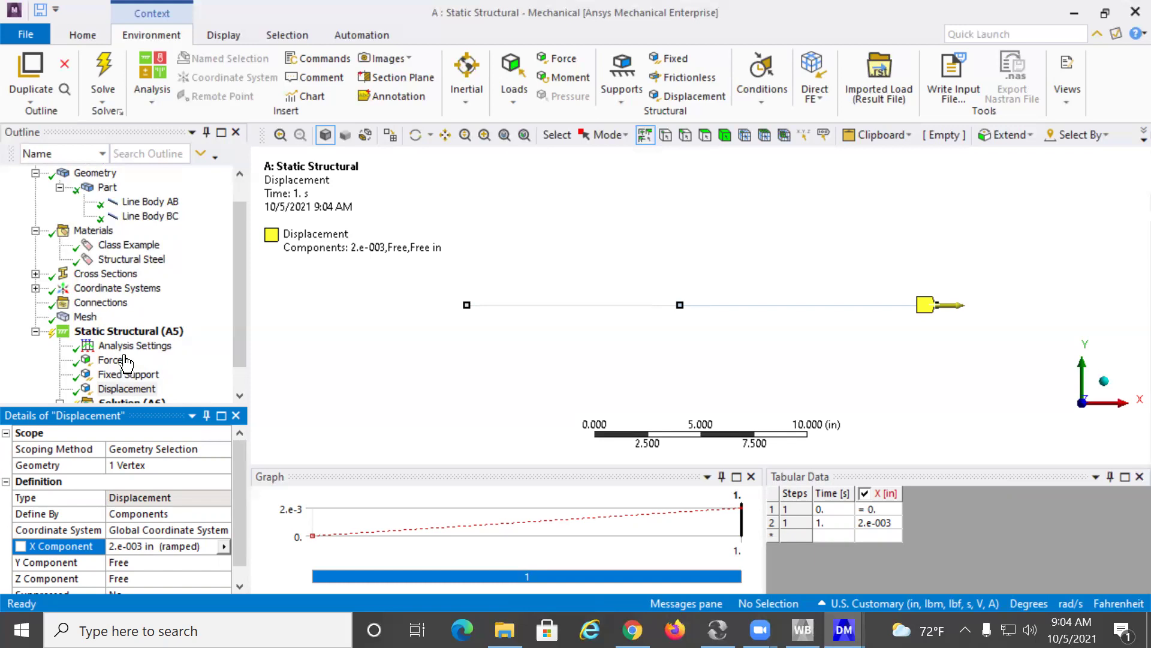
# Review all loads and supports of the static structural analysis together, and examine the displacement's definition and ramped values
pyautogui.click(115, 334)
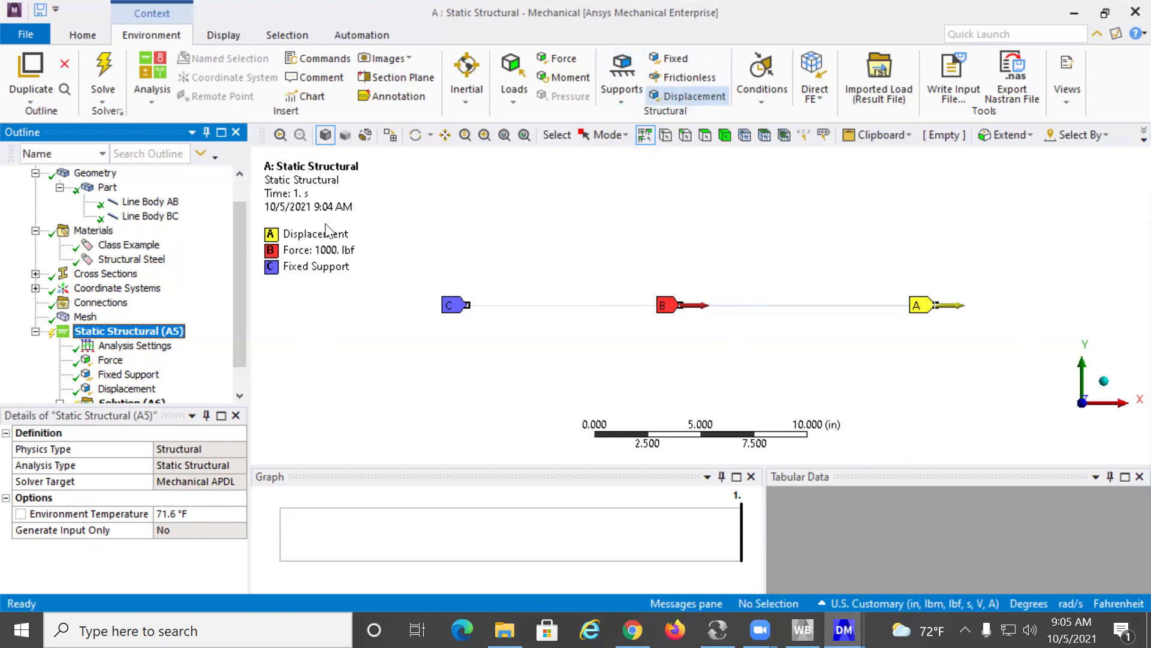
pyautogui.click(126, 388)
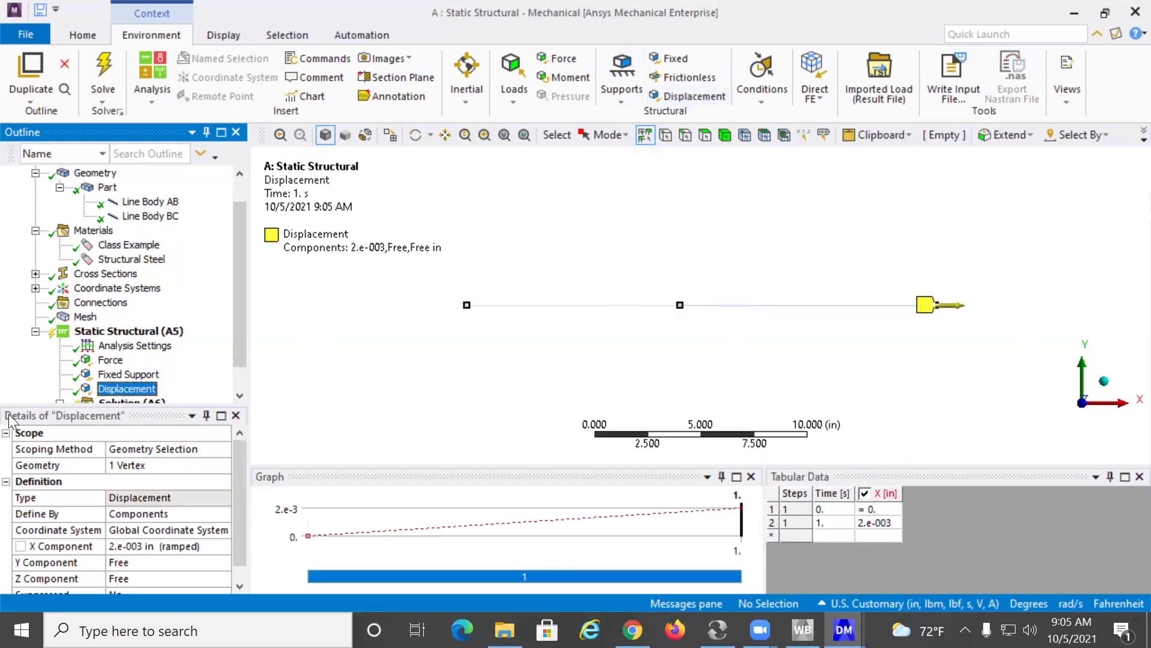
pyautogui.scroll(-1, 66, 491)
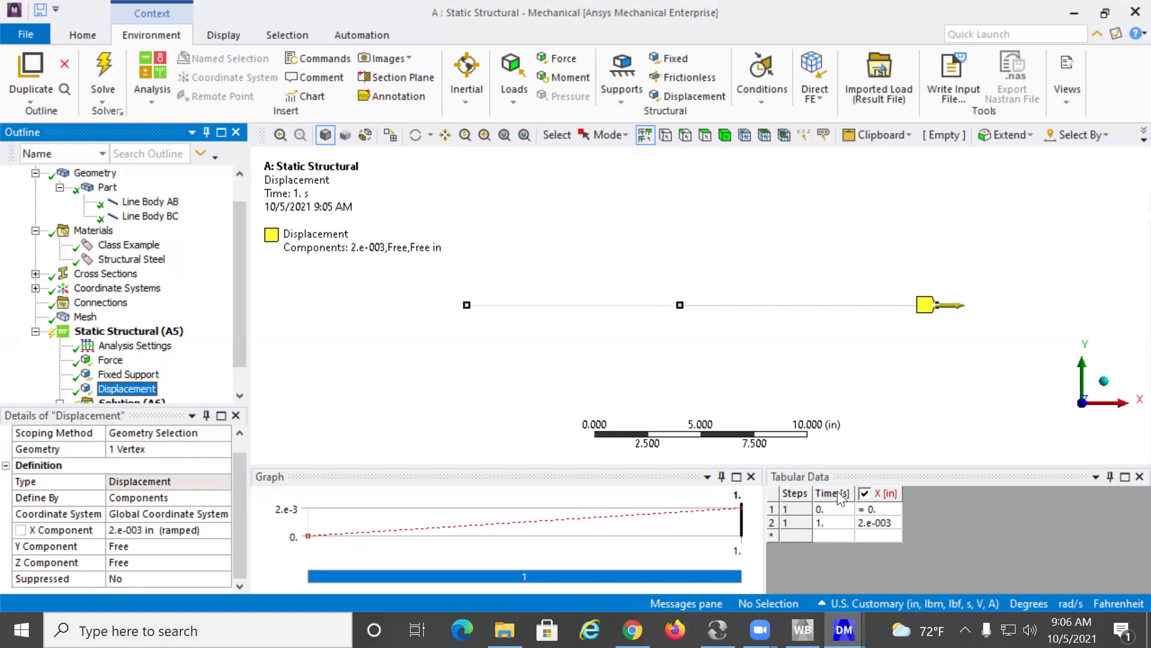
pyautogui.scroll(-1, 108, 410)
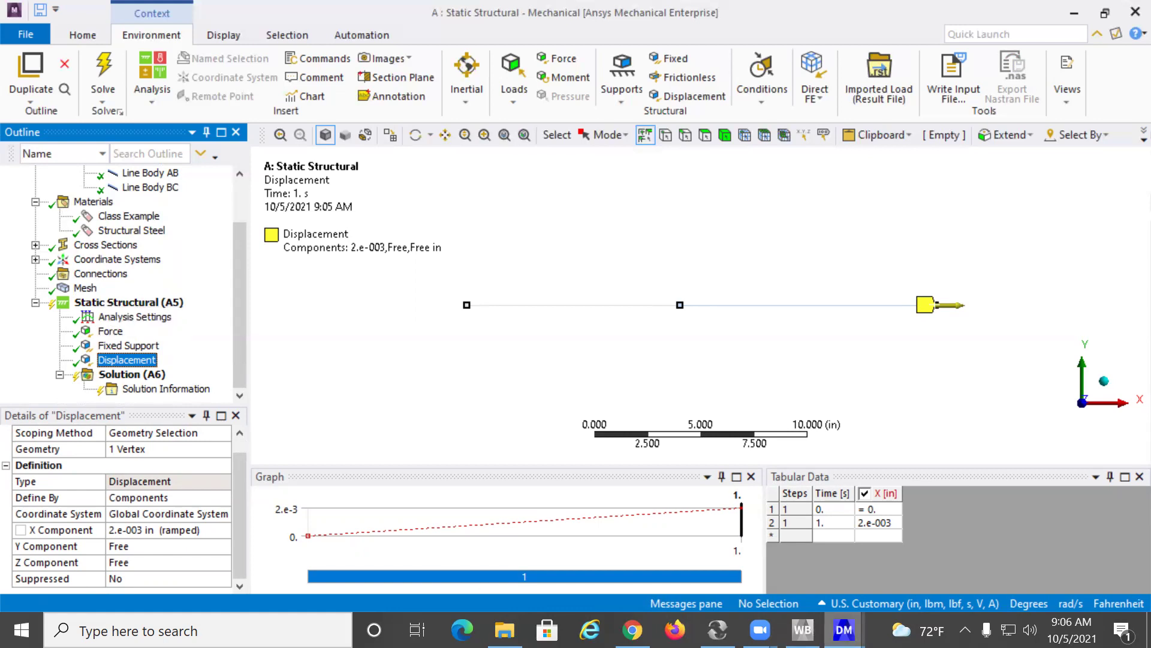
# Switch to Workbench to check the status of the project's analysis cells, and return to Mechanical
pyautogui.click(704, 578)
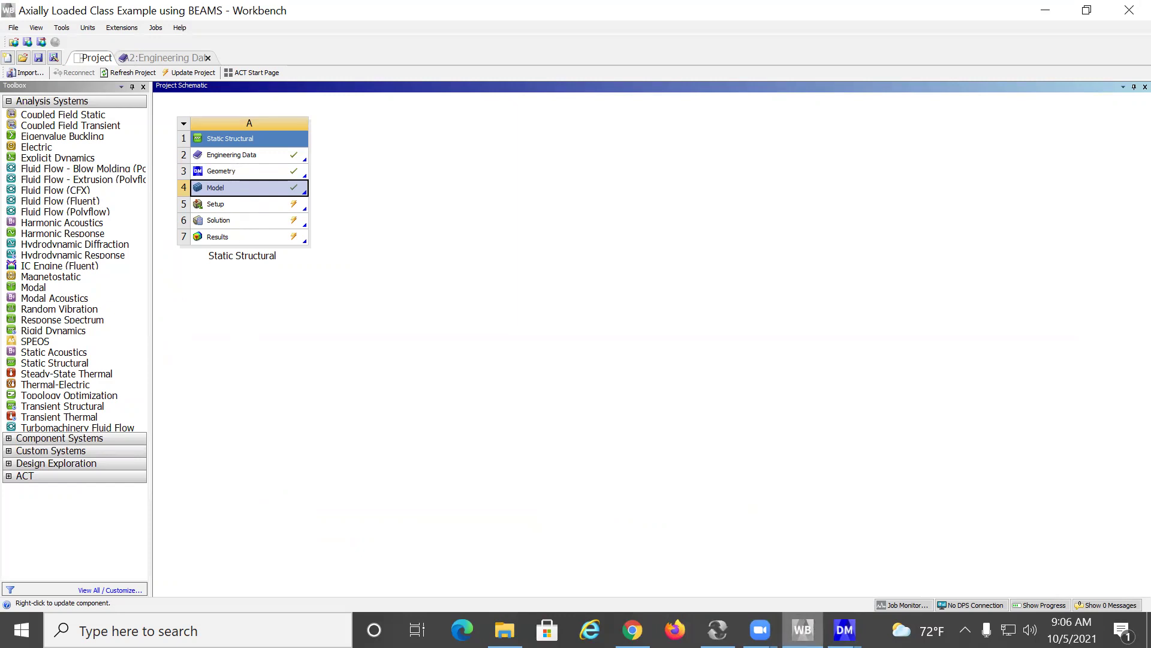
pyautogui.click(845, 629)
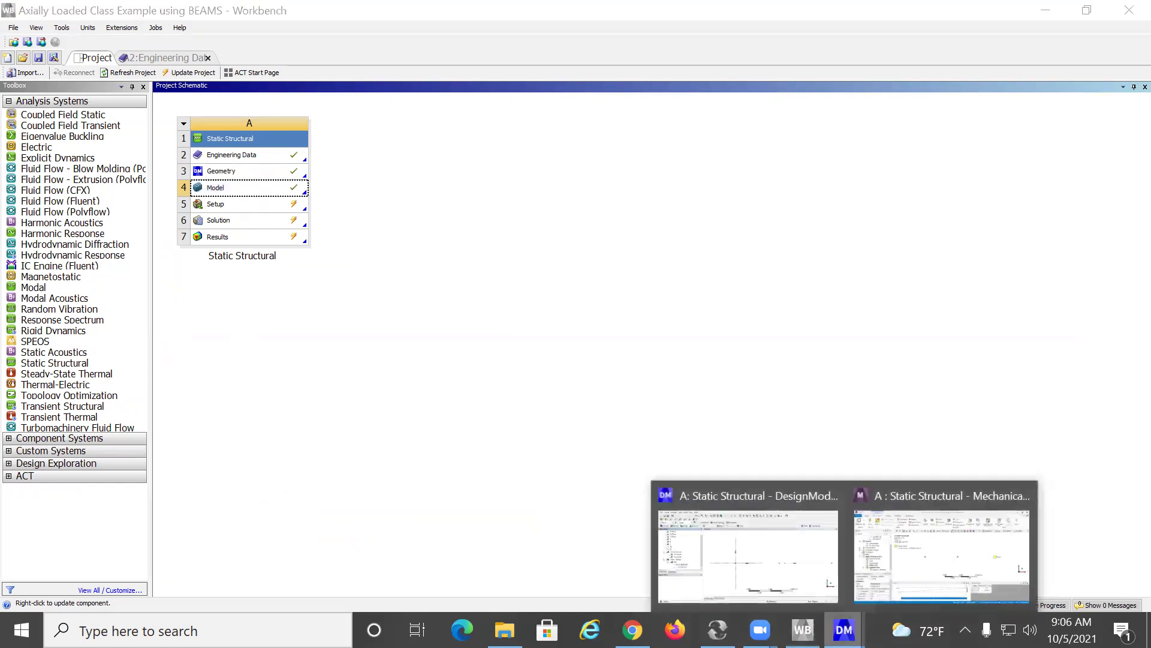
pyautogui.click(955, 568)
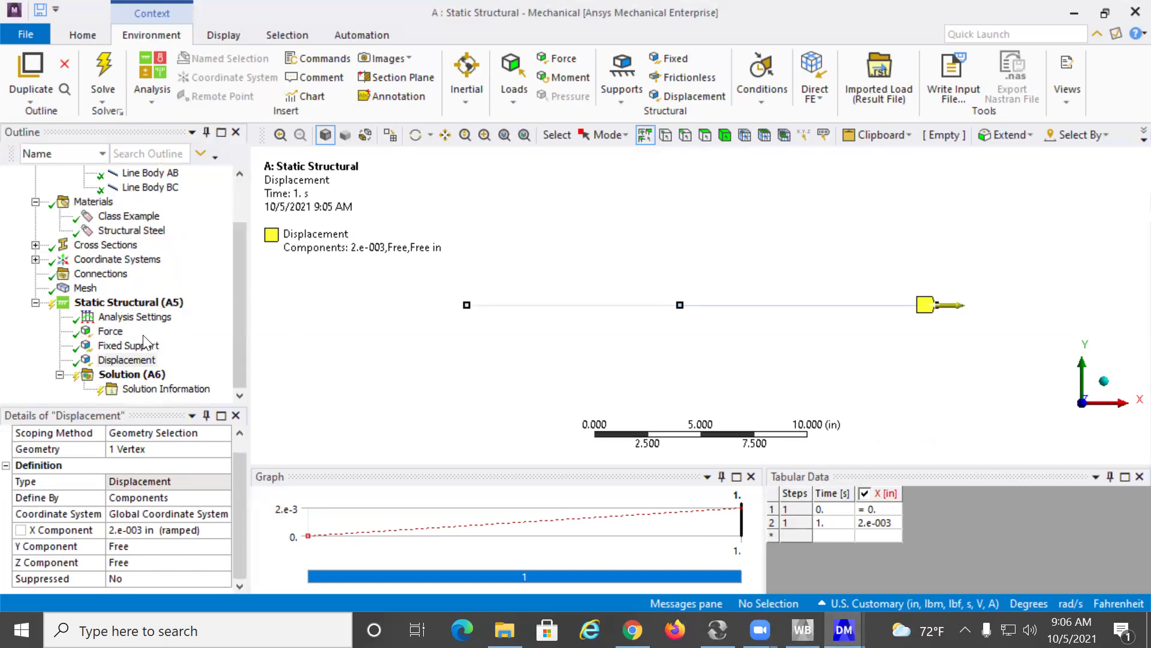
# Solve the static structural analysis and dismiss the firewall alert without allowing network access
pyautogui.click(112, 68)
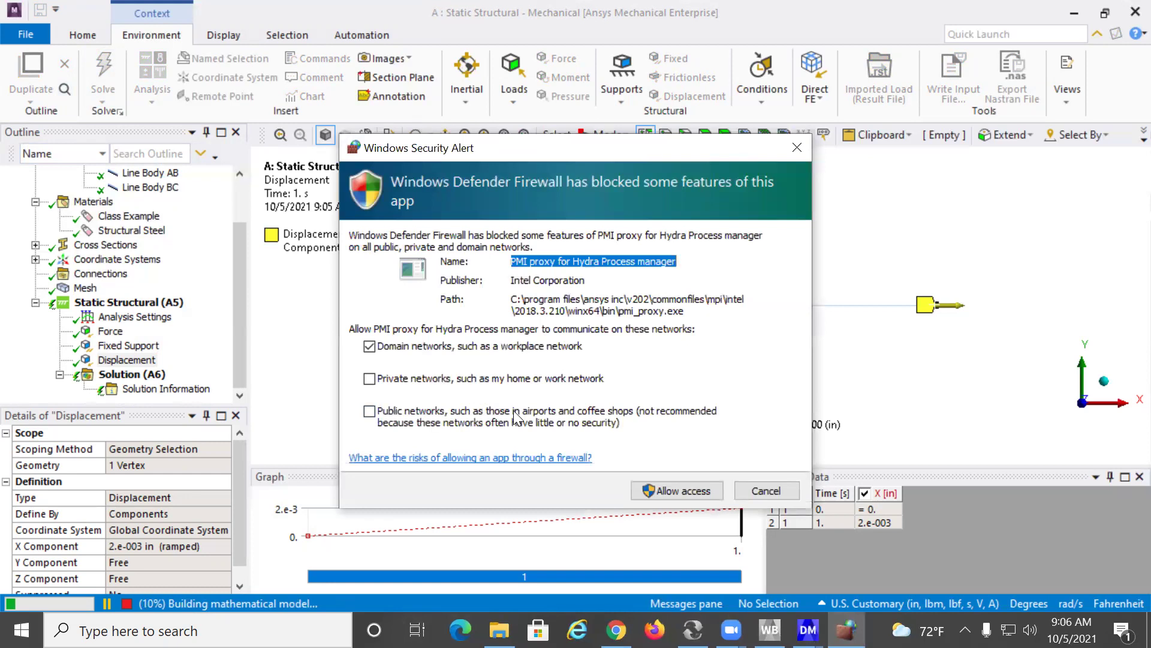
pyautogui.click(766, 491)
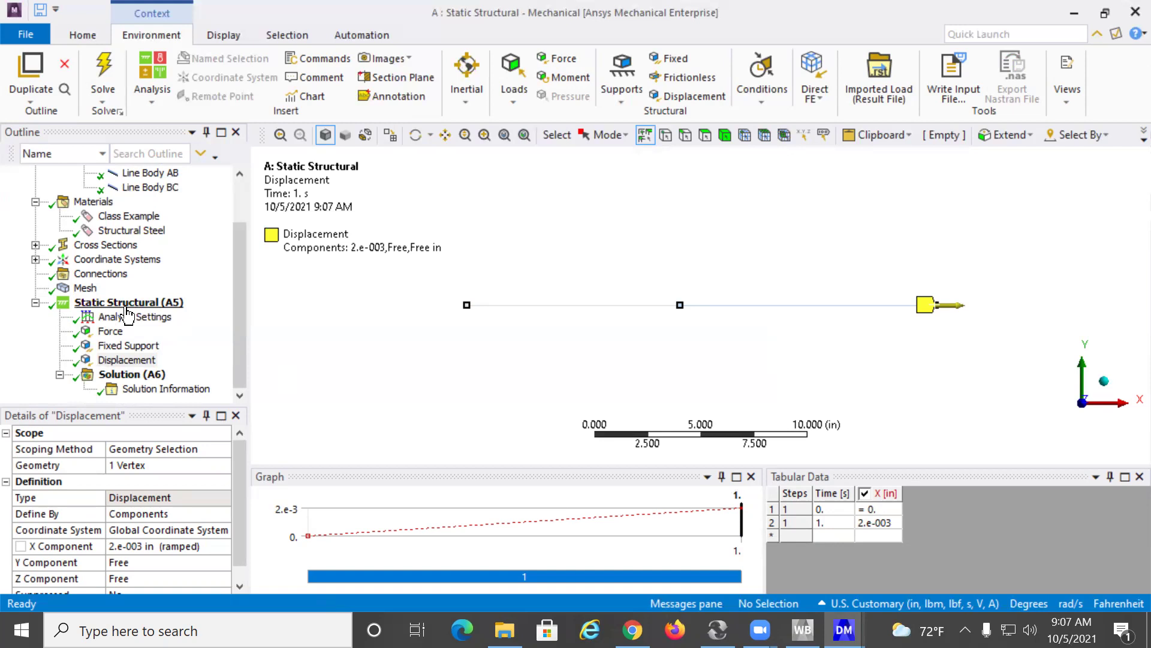
pyautogui.moveTo(802, 630)
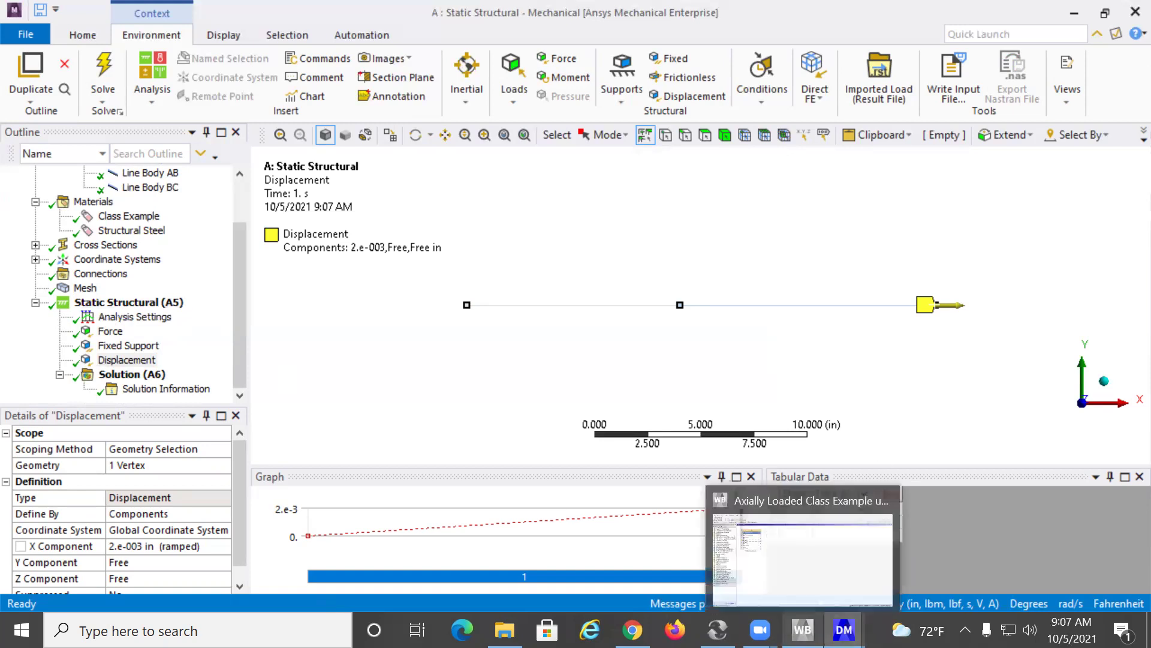
# Read through the solver output in the solution information, including the element types, load step options and completed load step
pyautogui.click(163, 388)
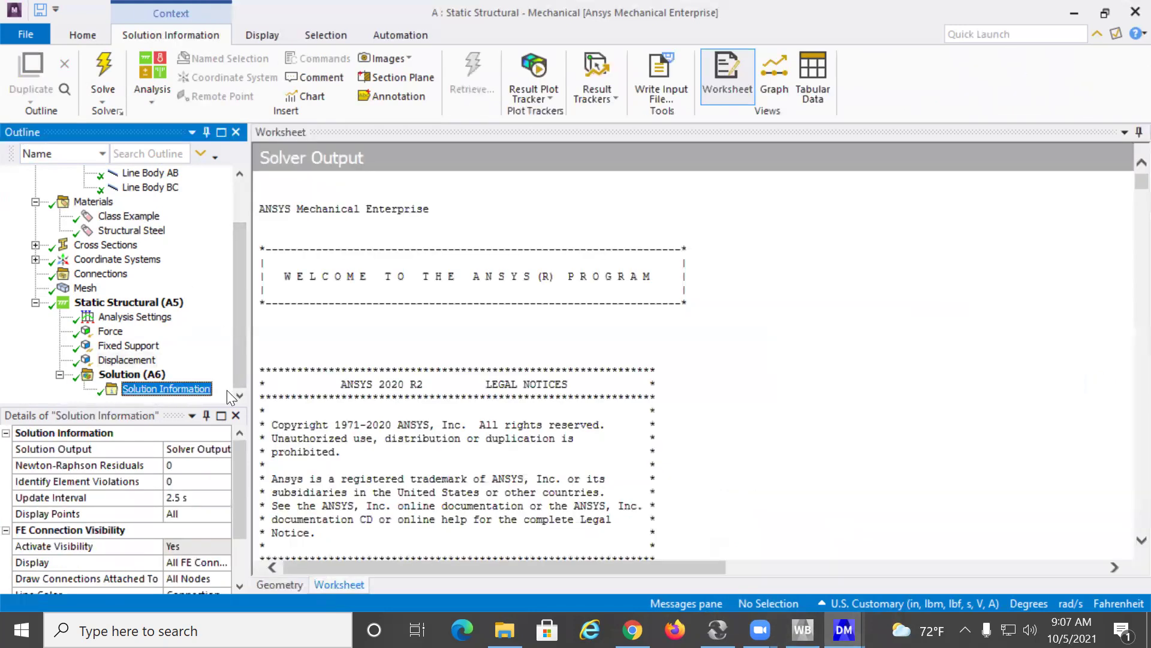
pyautogui.scroll(-15, 666, 252)
pyautogui.scroll(-20, 677, 270)
pyautogui.scroll(-10, 679, 263)
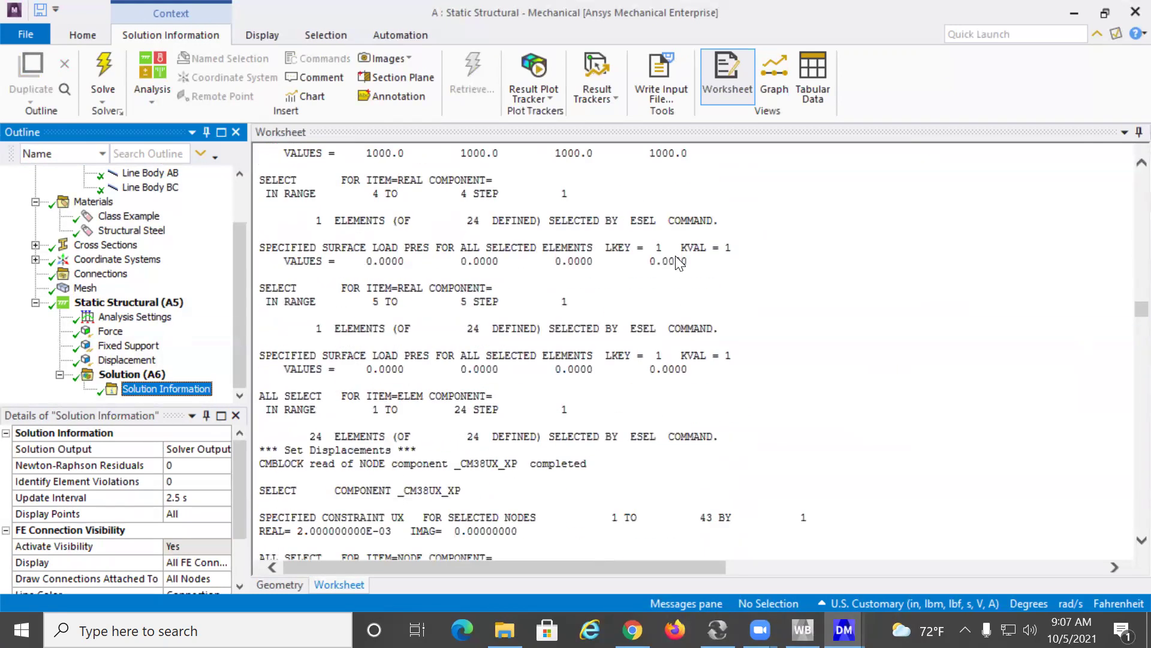
pyautogui.scroll(-20, 679, 264)
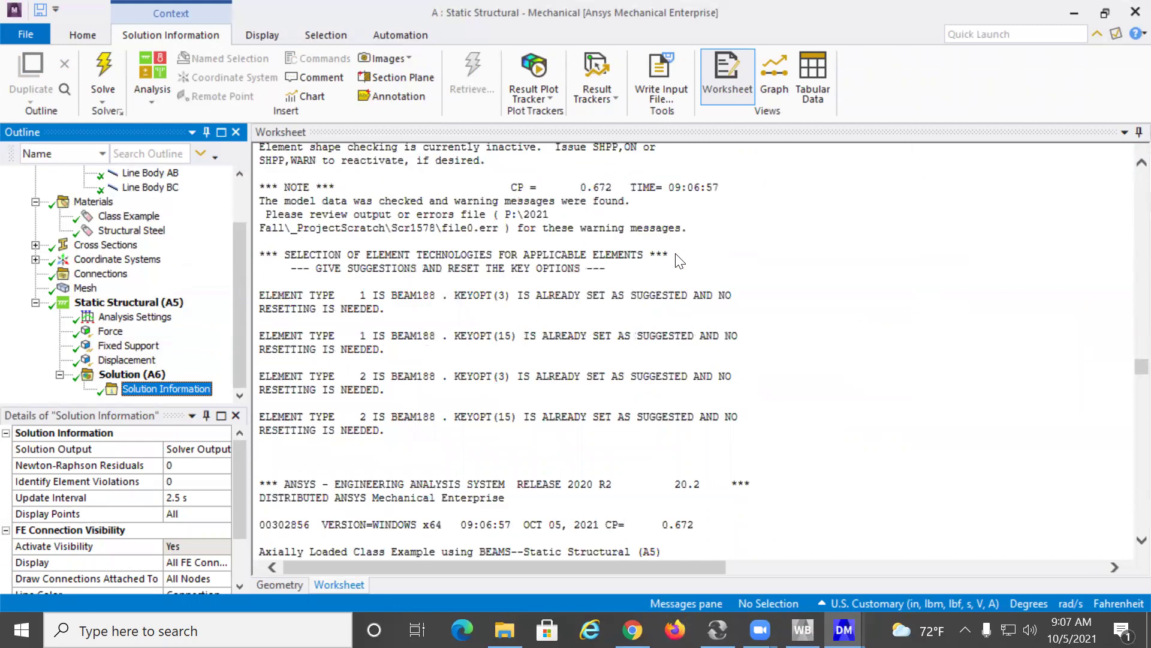
pyautogui.scroll(-9, 680, 262)
pyautogui.scroll(-9, 679, 262)
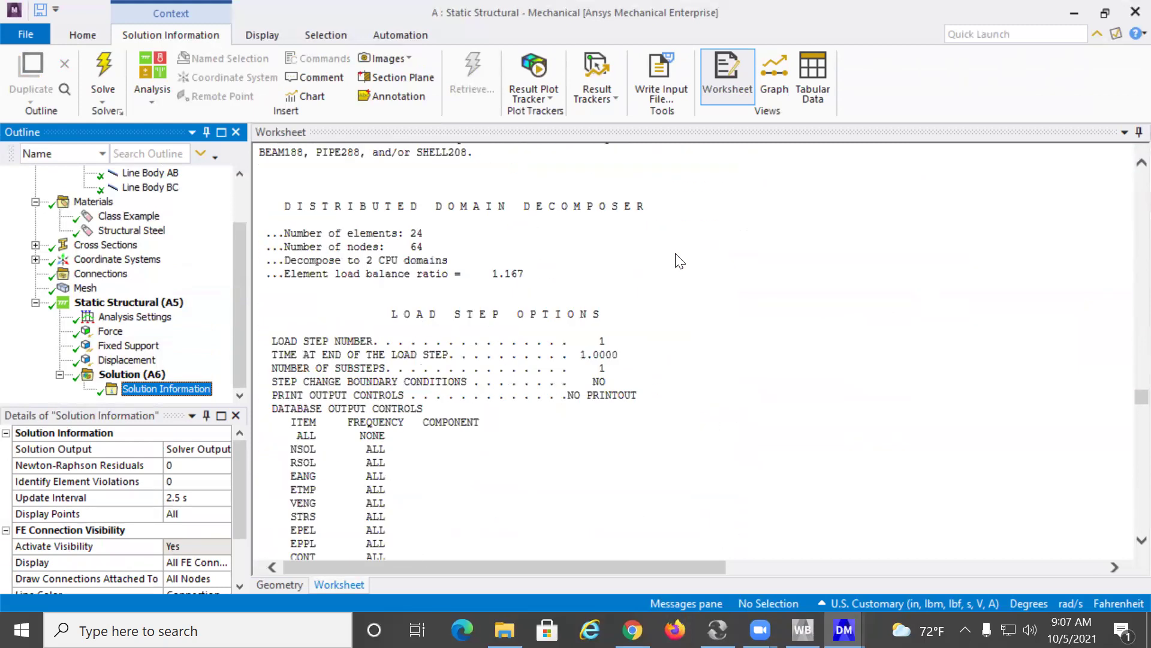
pyautogui.scroll(-15, 679, 262)
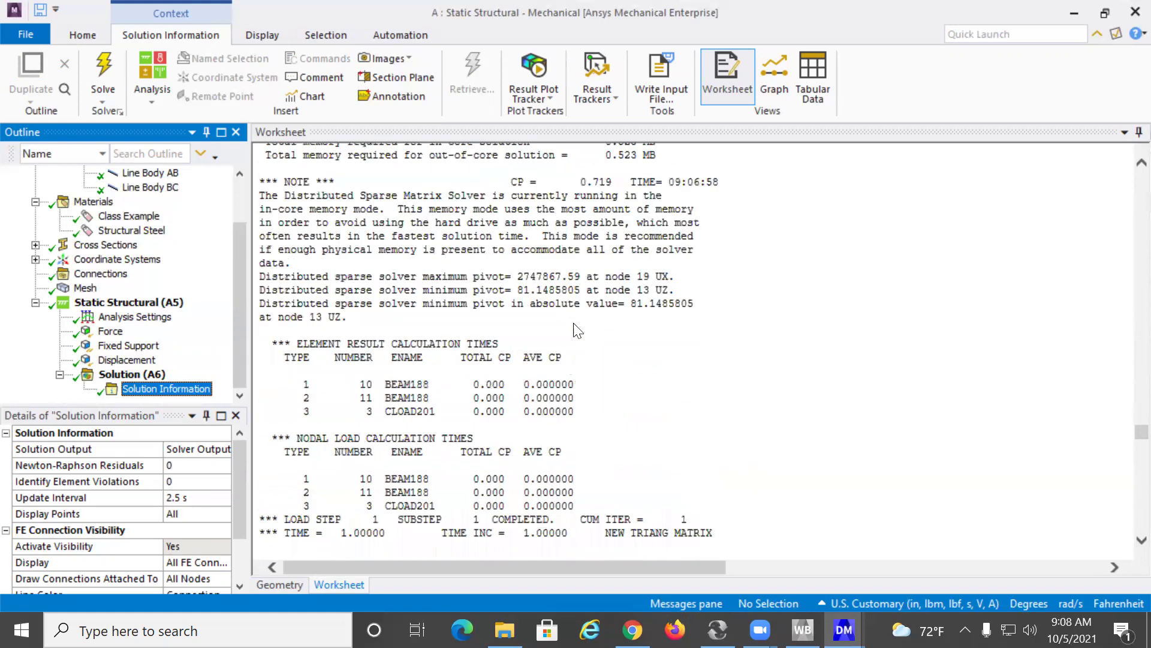
# Select the Solution branch of the static structural analysis
pyautogui.click(111, 375)
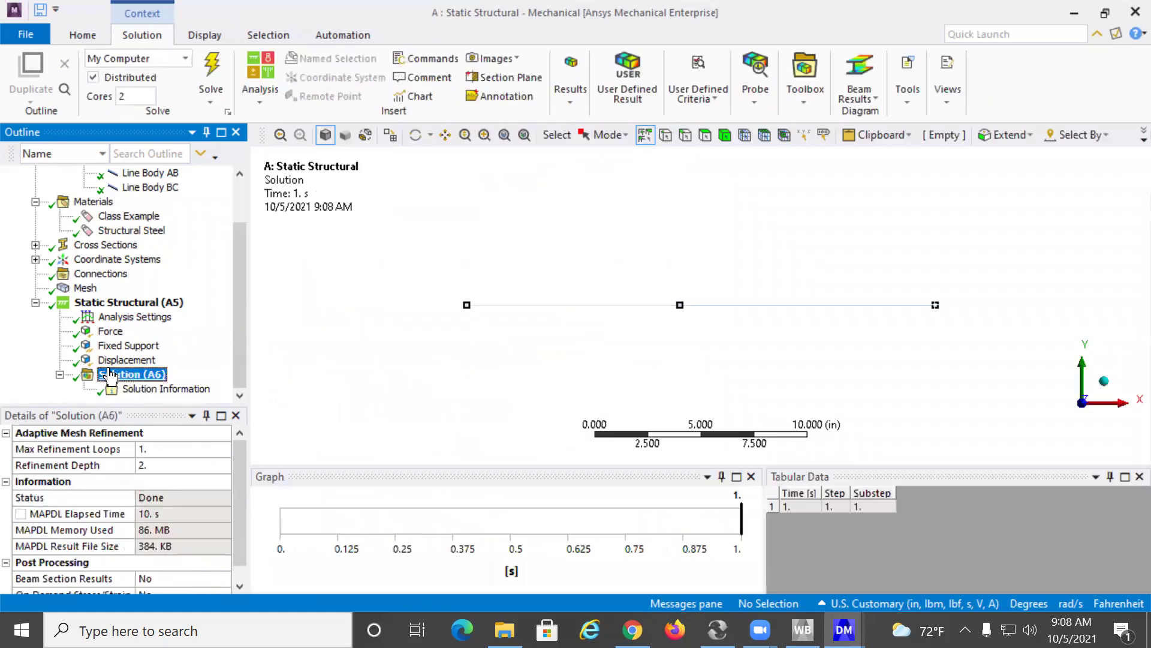